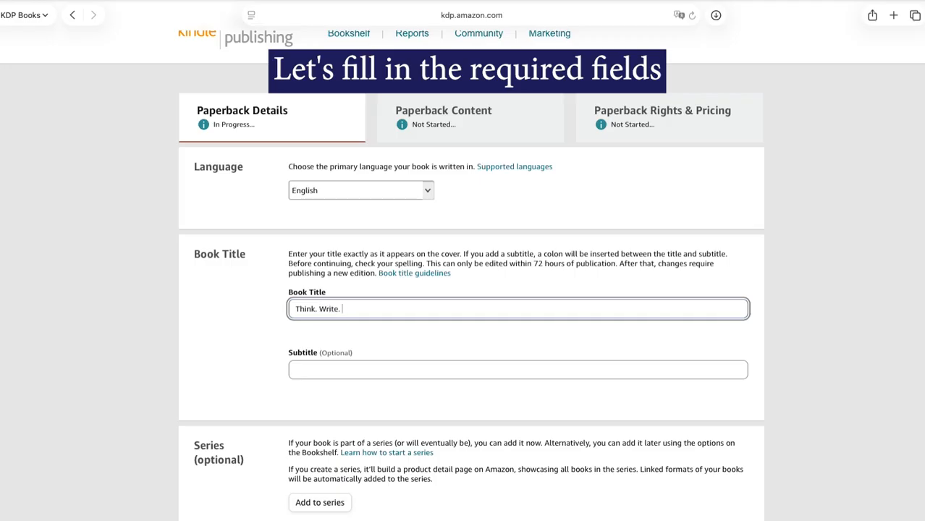
# - Finish the book title as "Think. Write. Repeat." and enter the author's first and last name as primary author and contributor
pyautogui.scroll(-5, 414, 304)
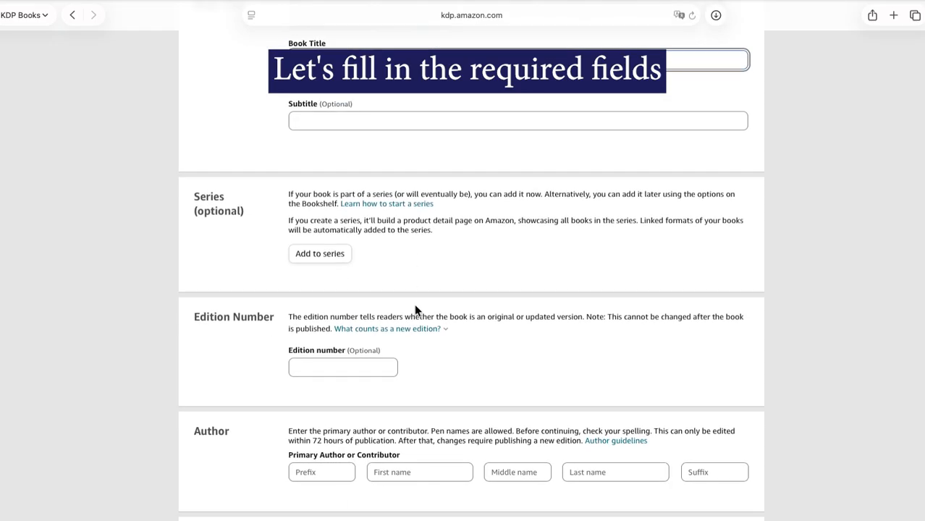
pyautogui.scroll(-3, 416, 309)
pyautogui.click(415, 312)
pyautogui.click(589, 312)
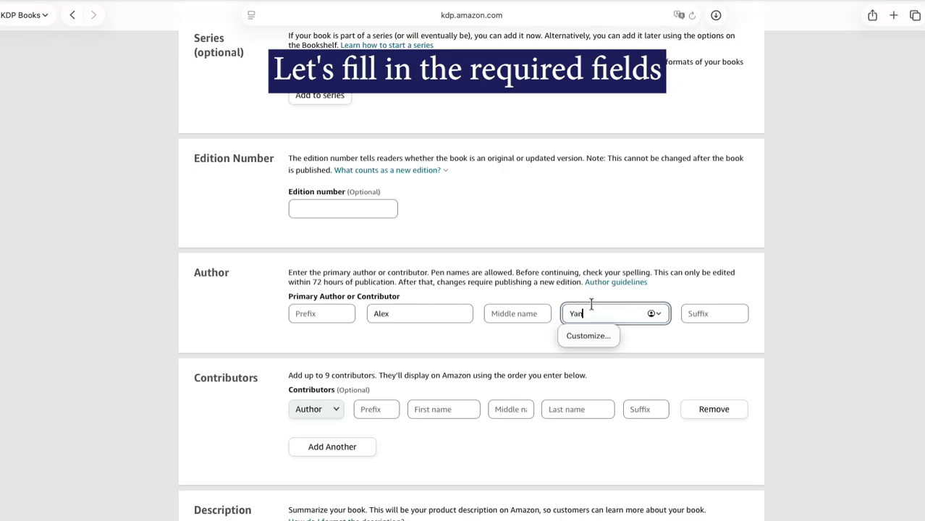
pyautogui.click(679, 346)
pyautogui.scroll(-1, 718, 328)
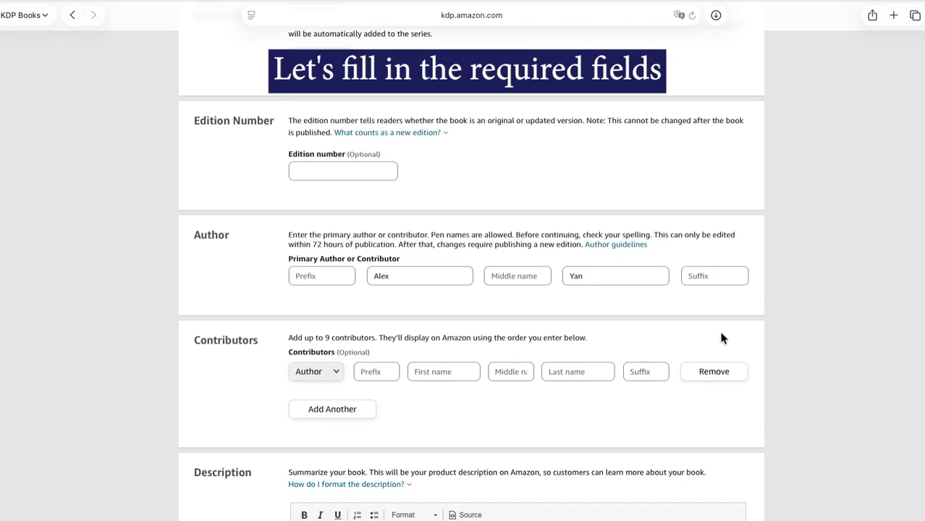
pyautogui.click(563, 360)
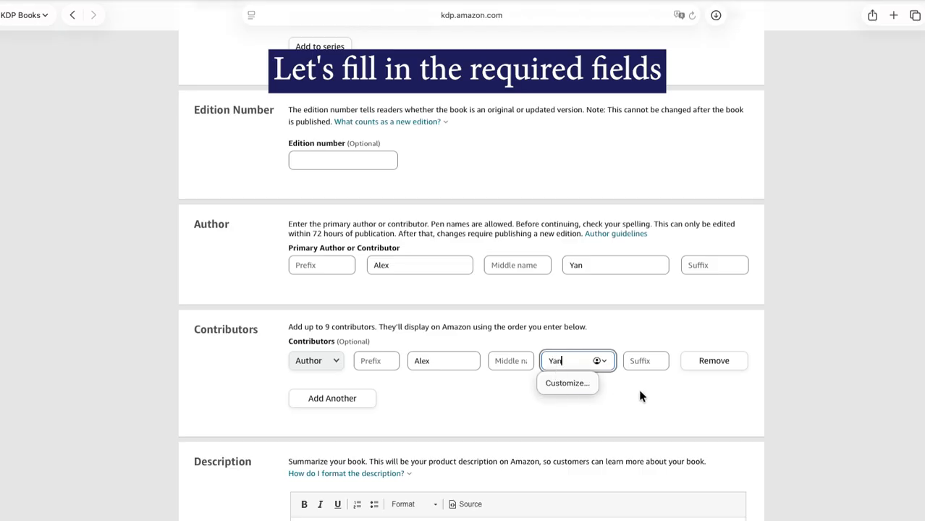
# - Declare ownership of the copyright, answer No to sexually explicit content, and set the reading age from 1 to 17
pyautogui.scroll(-5, 637, 397)
pyautogui.scroll(-1, 659, 402)
pyautogui.scroll(-2, 640, 359)
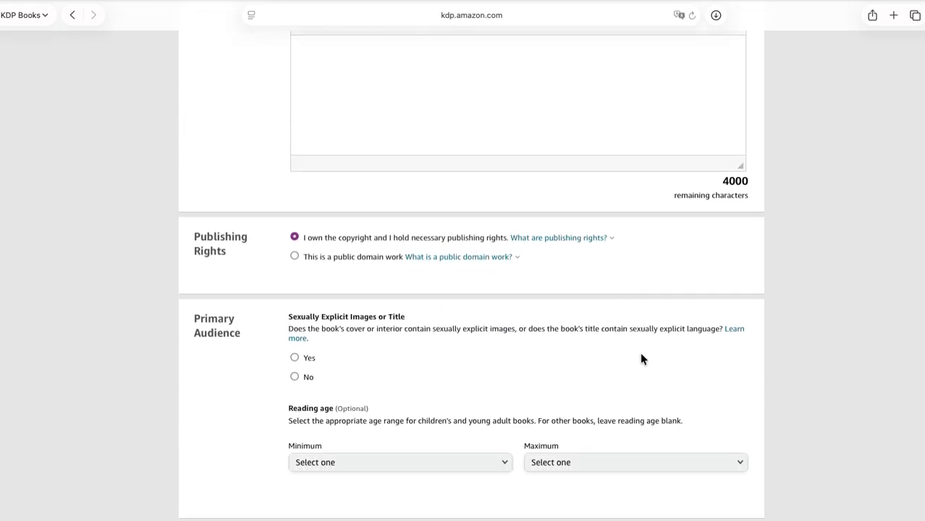
pyautogui.scroll(-3, 496, 358)
pyautogui.click(435, 331)
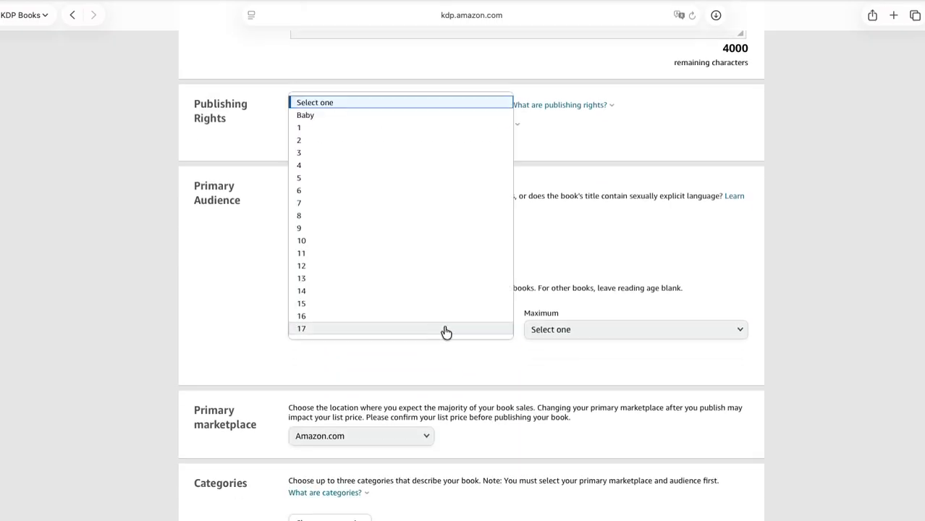
pyautogui.click(314, 128)
pyautogui.click(636, 329)
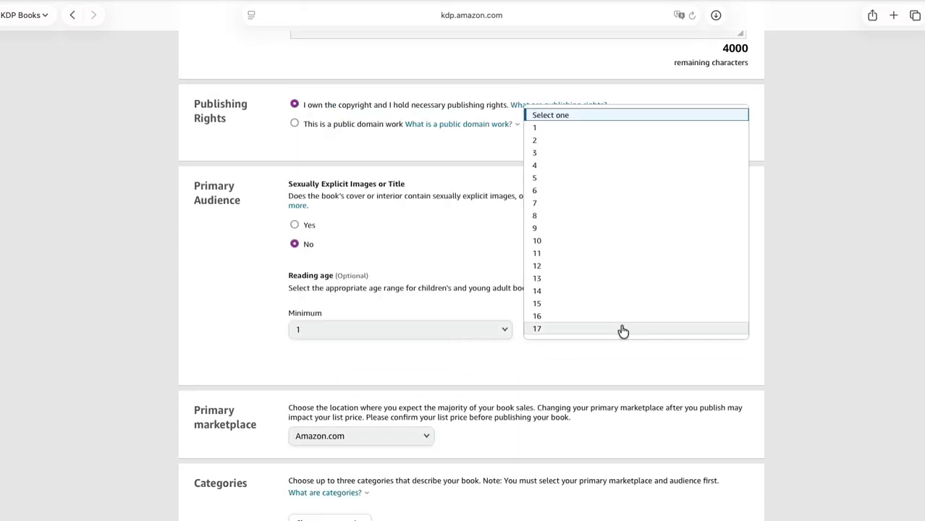
pyautogui.click(620, 329)
# - Choose Books › Non-Classifiable as the book's category and save the category selection
pyautogui.scroll(-6, 657, 345)
pyautogui.click(341, 269)
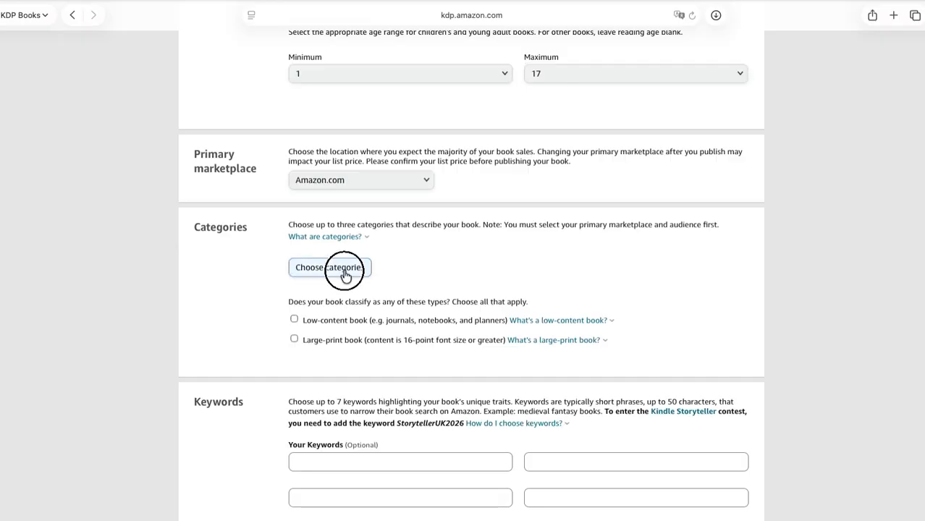
pyautogui.click(342, 298)
pyautogui.scroll(-4, 346, 309)
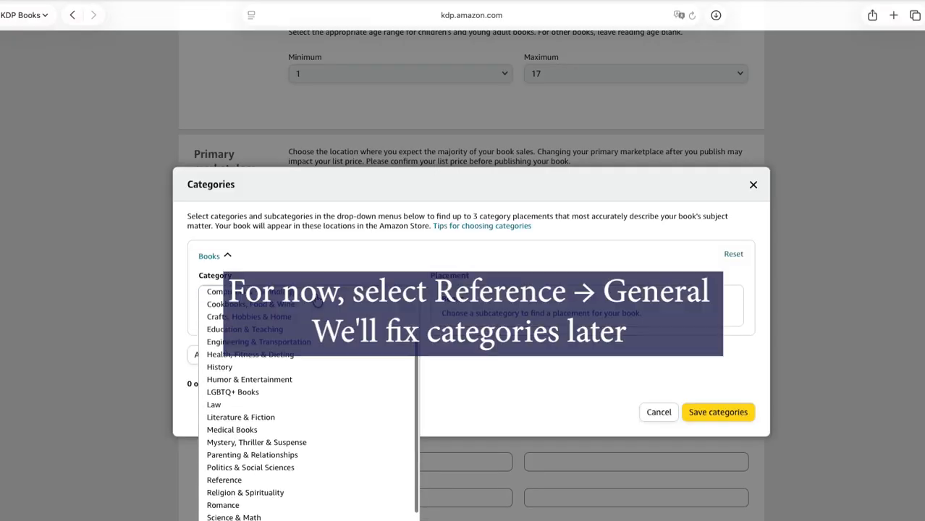
pyautogui.scroll(-1, 318, 307)
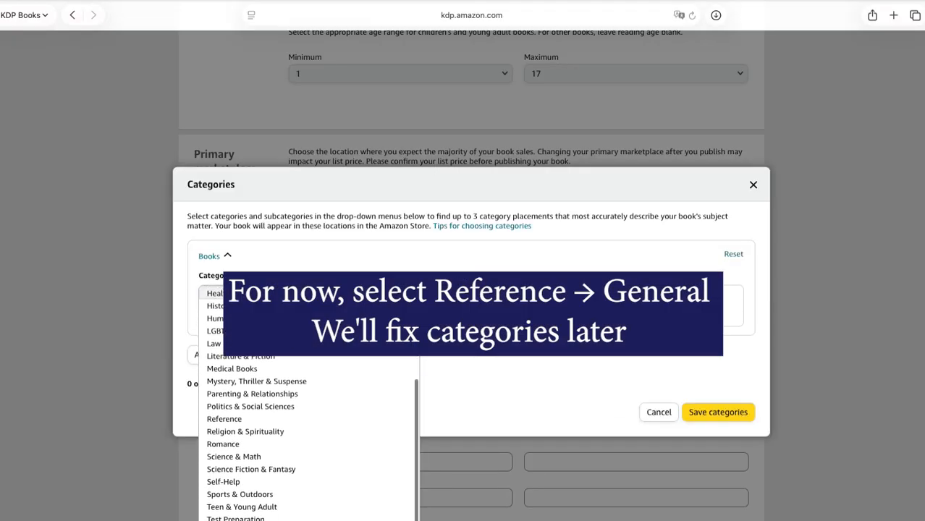
pyautogui.click(267, 518)
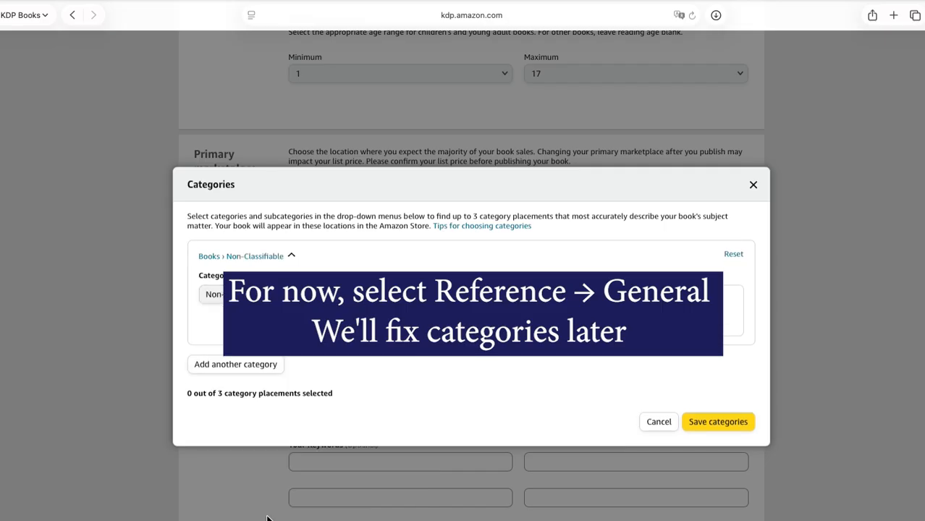
pyautogui.click(724, 439)
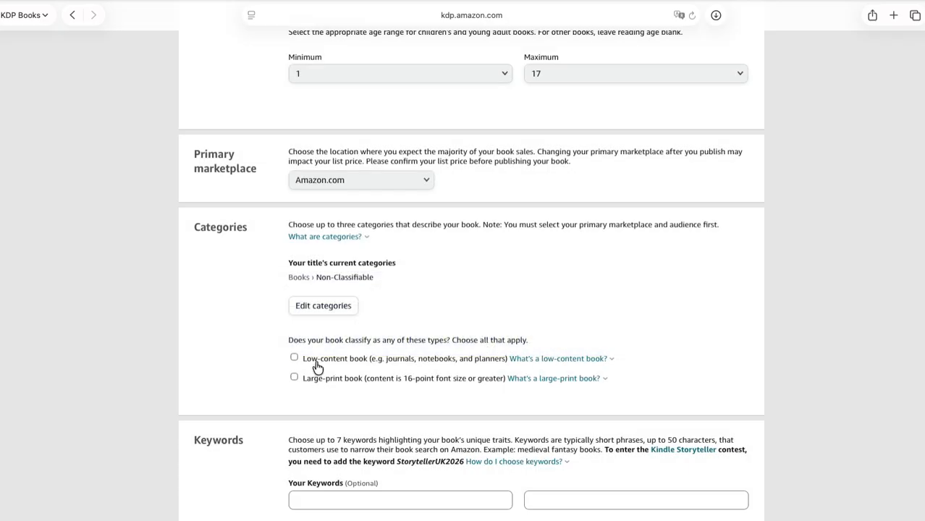
# - Classify the book as low-content and try to save the paperback details to continue to the content page
pyautogui.scroll(-5, 709, 347)
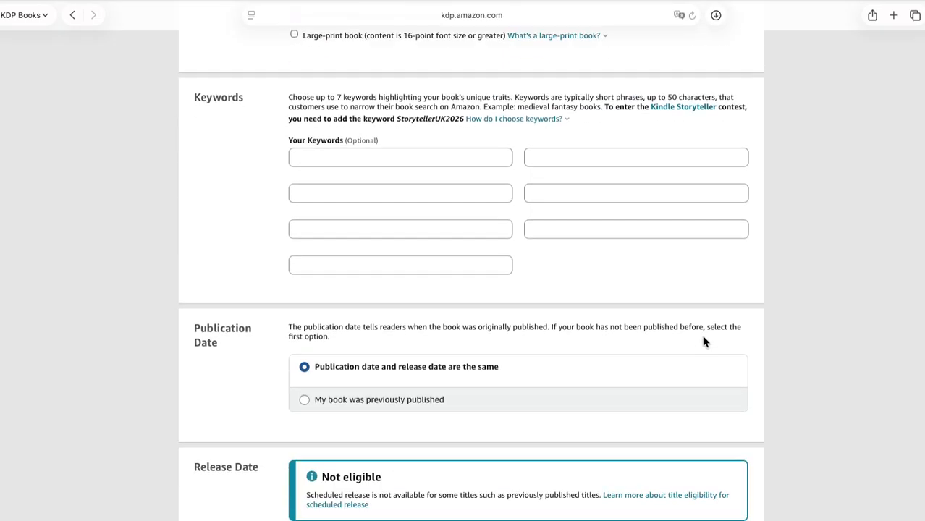
pyautogui.scroll(-5, 704, 342)
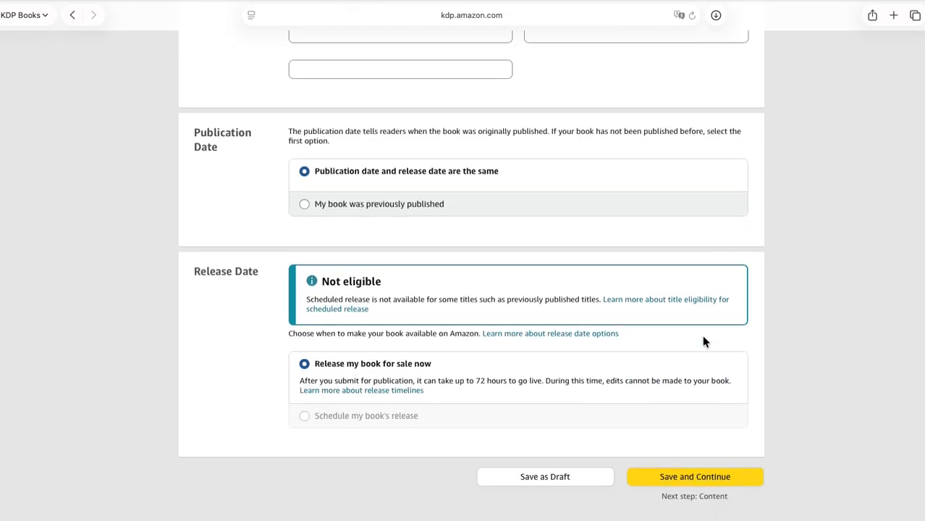
pyautogui.click(715, 435)
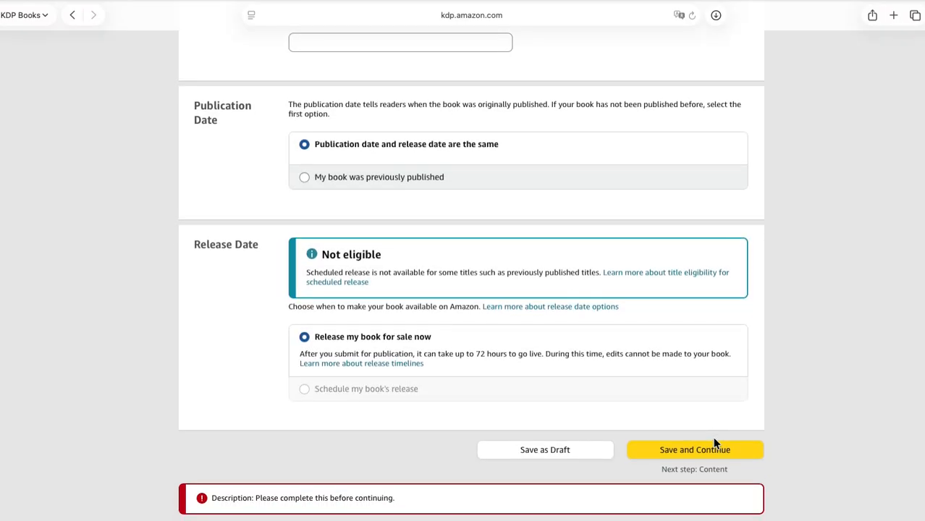
# - Enter "Notebook" as the book description, save the paperback details and continue to the content page
pyautogui.write('Notebook')
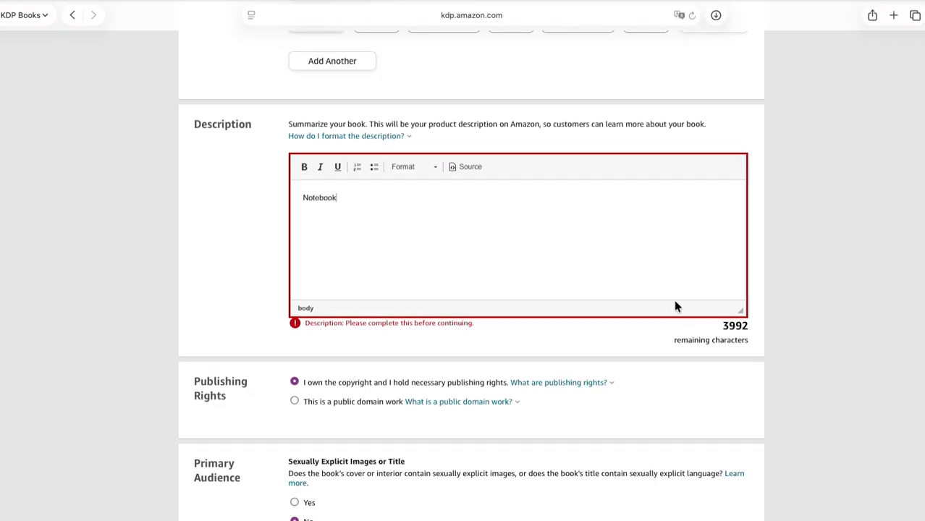
pyautogui.scroll(-15, 737, 358)
pyautogui.click(717, 332)
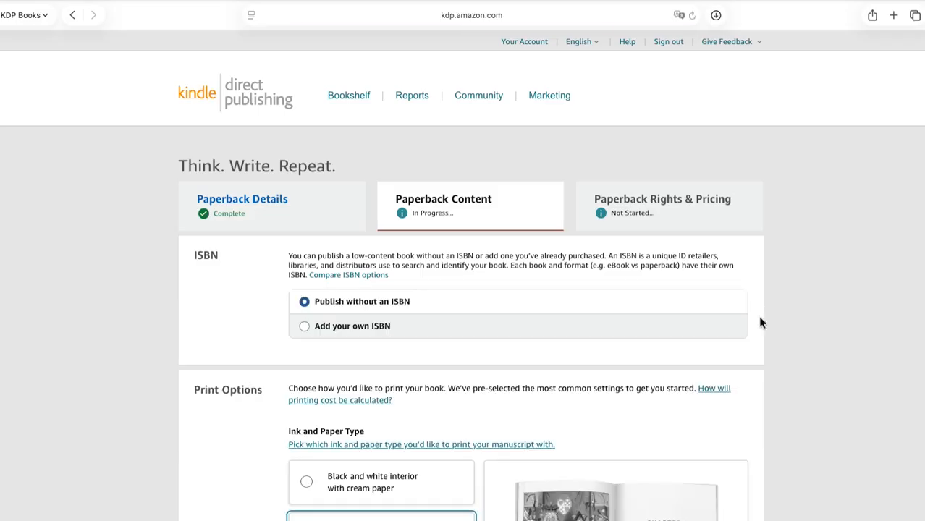
# - Set the ink and paper type to Standard color interior with white paper
pyautogui.scroll(-3, 751, 322)
pyautogui.scroll(-3, 751, 323)
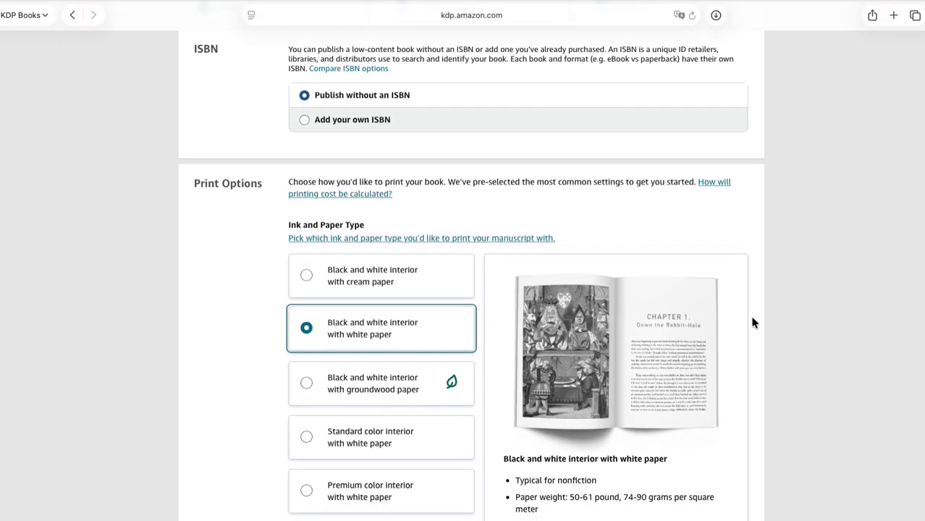
pyautogui.scroll(-2, 751, 323)
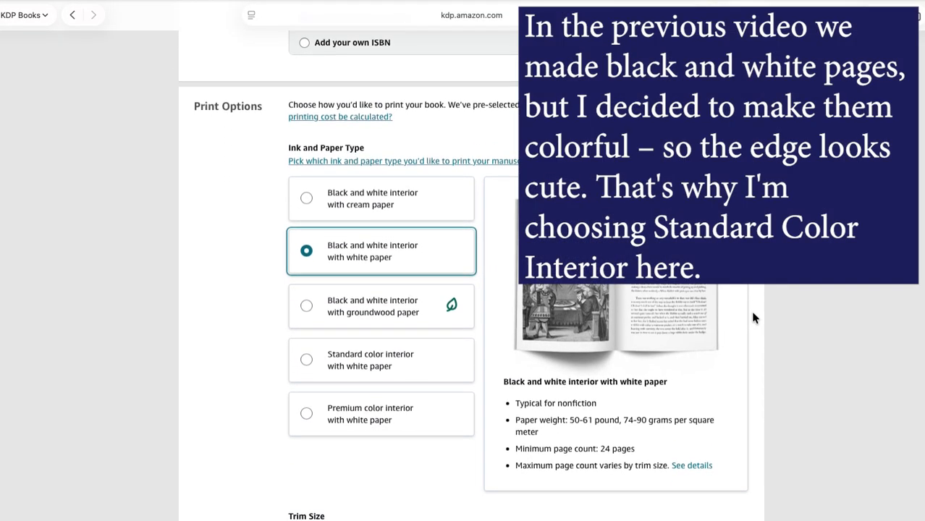
pyautogui.click(393, 332)
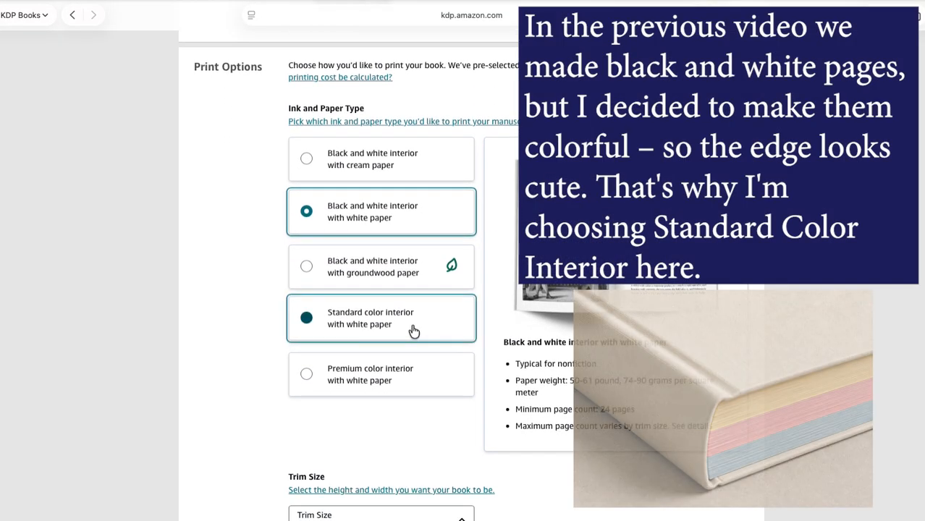
# - Set the trim size to 8.50 x 11.00 in and the bleed setting to Bleed (PDF only)
pyautogui.scroll(-3, 409, 332)
pyautogui.scroll(-3, 427, 289)
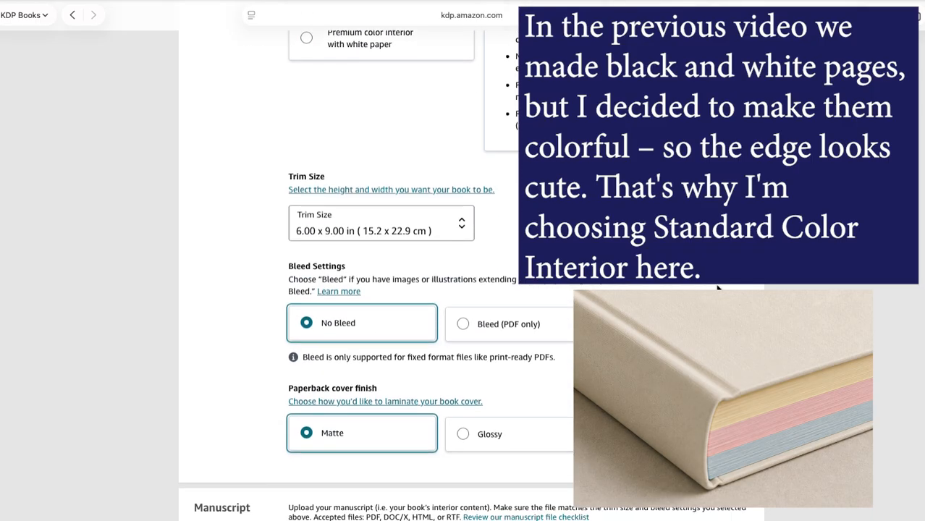
pyautogui.click(427, 233)
pyautogui.scroll(-1, 425, 239)
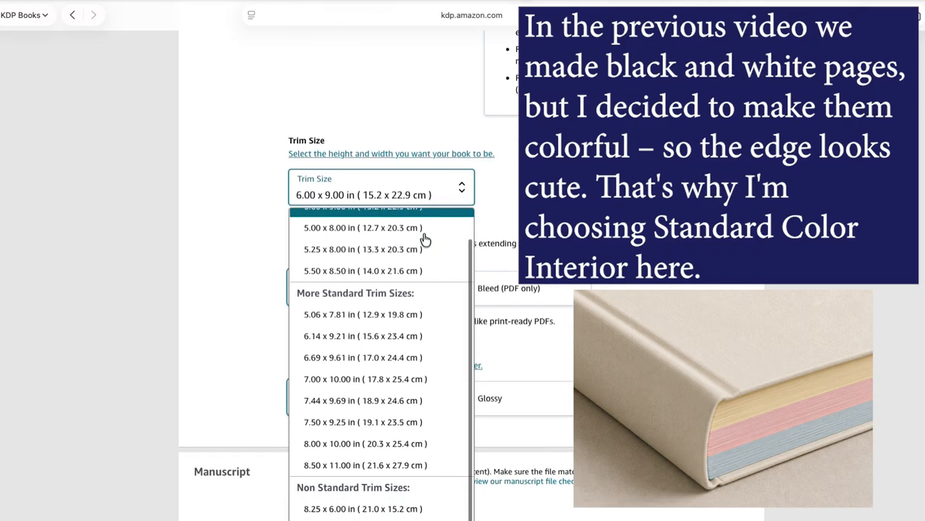
pyautogui.click(365, 466)
pyautogui.click(545, 294)
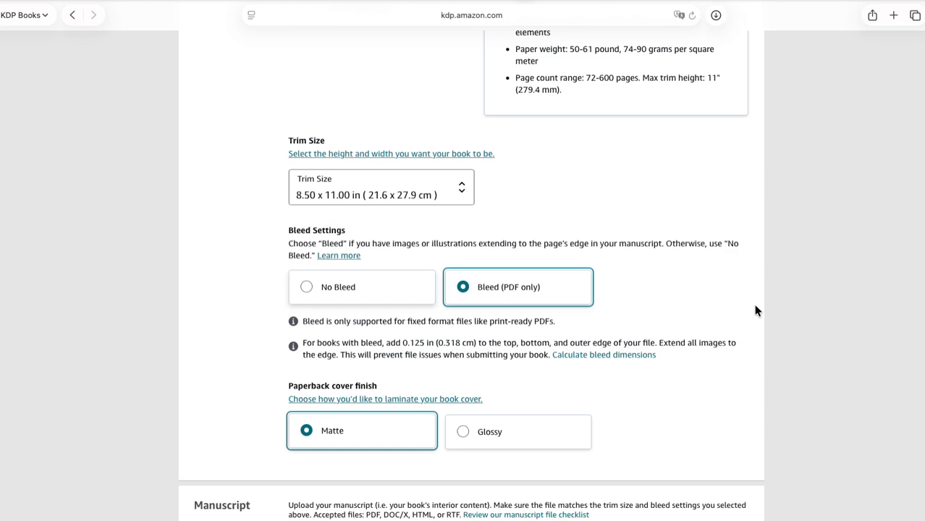
pyautogui.scroll(-2, 752, 300)
pyautogui.click(560, 387)
# - Upload interior.pdf as the book's manuscript
pyautogui.scroll(-3, 737, 283)
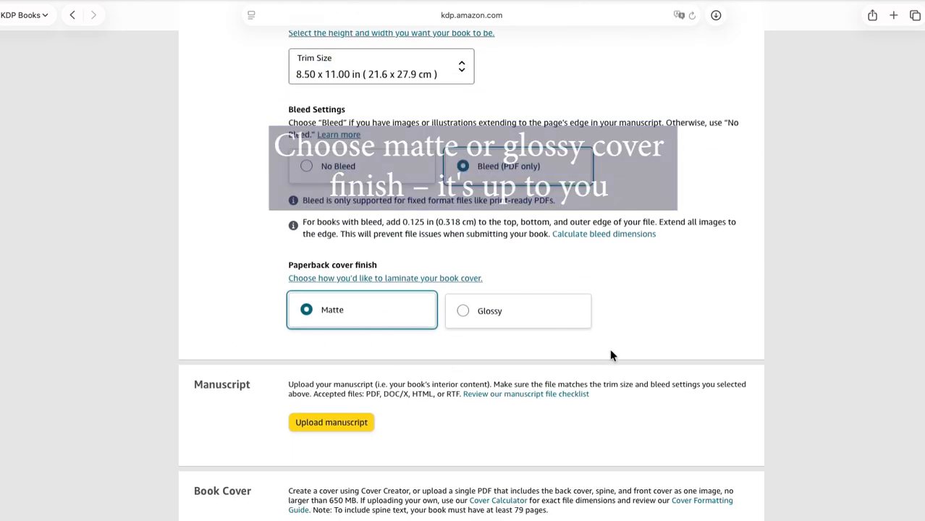
pyautogui.scroll(-3, 615, 348)
pyautogui.click(355, 317)
pyautogui.click(595, 240)
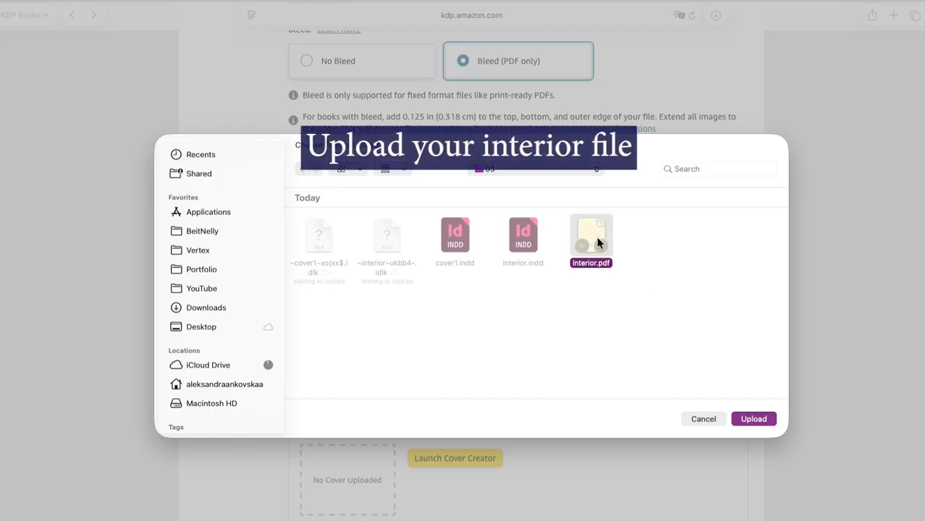
pyautogui.click(763, 419)
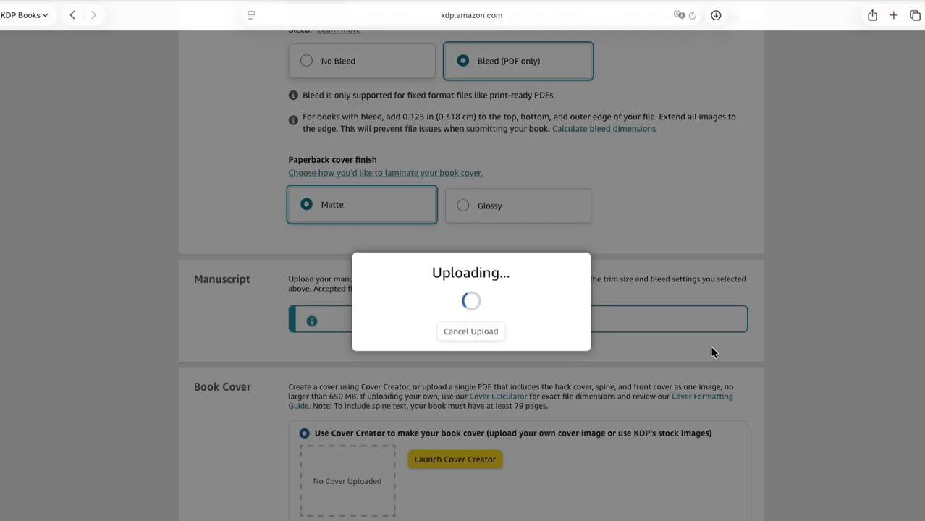
# - Launch Cover Creator for the book cover and choose to get the cover image from the image gallery
pyautogui.scroll(-2, 710, 347)
pyautogui.scroll(-5, 710, 351)
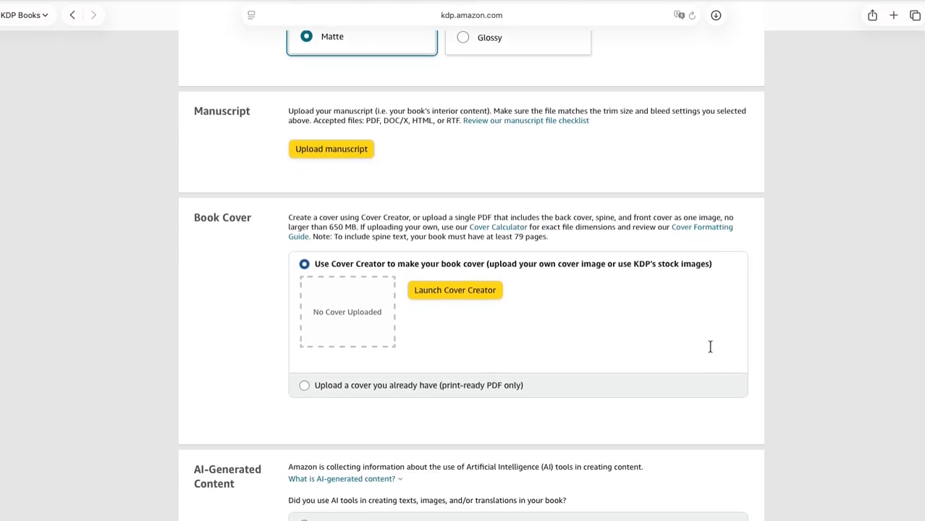
pyautogui.click(469, 270)
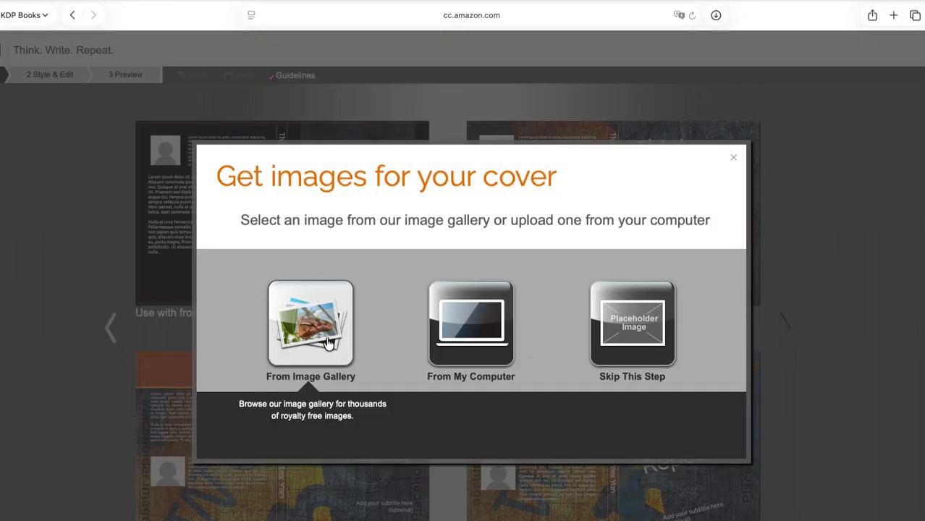
pyautogui.click(311, 341)
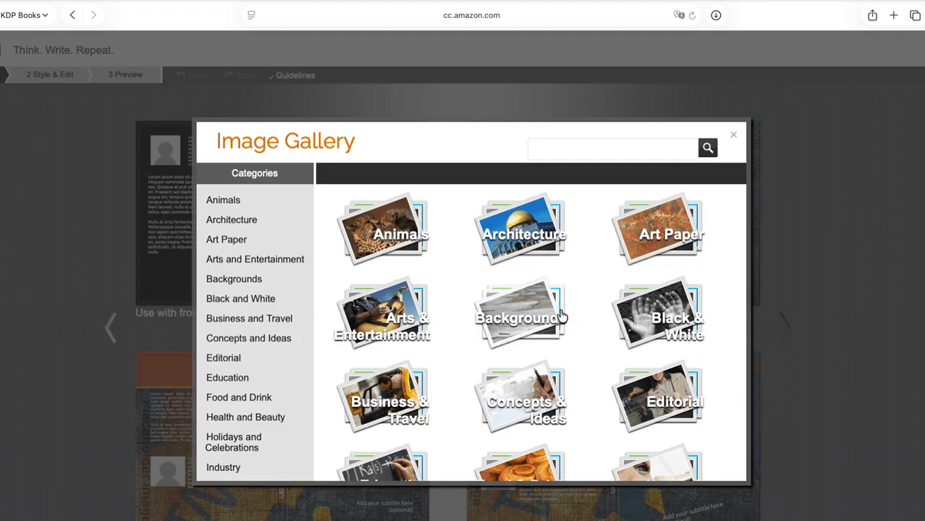
# - Use the orange-red light burst image from the Abstract backgrounds as the cover image
pyautogui.click(536, 313)
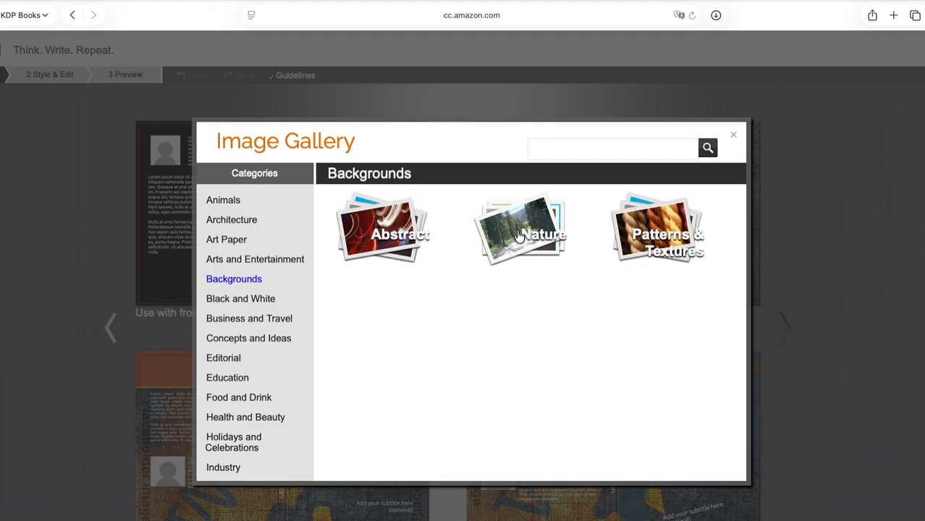
pyautogui.click(395, 234)
pyautogui.scroll(-15, 479, 365)
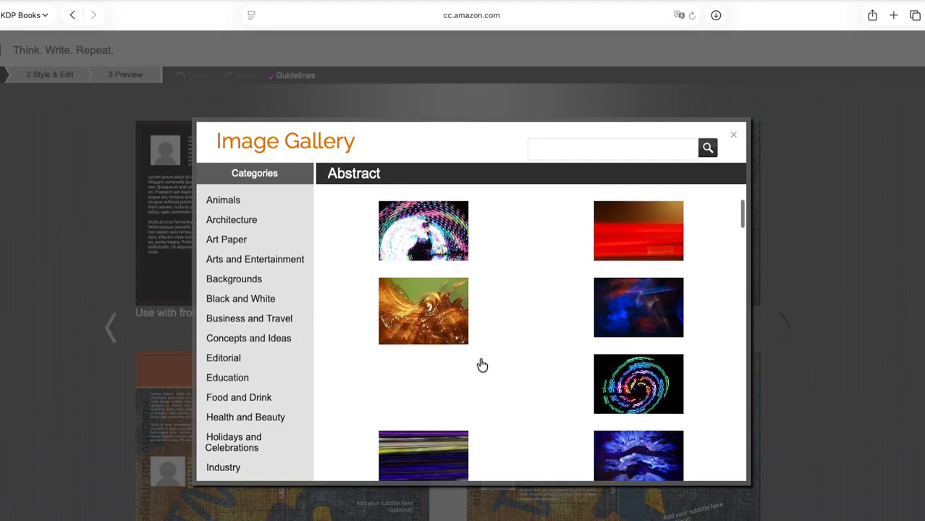
pyautogui.scroll(-5, 682, 293)
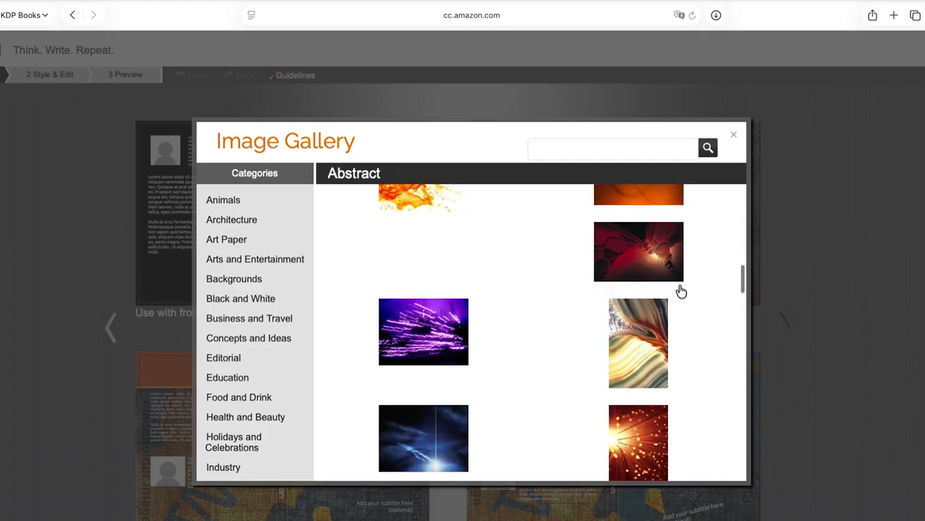
pyautogui.click(649, 254)
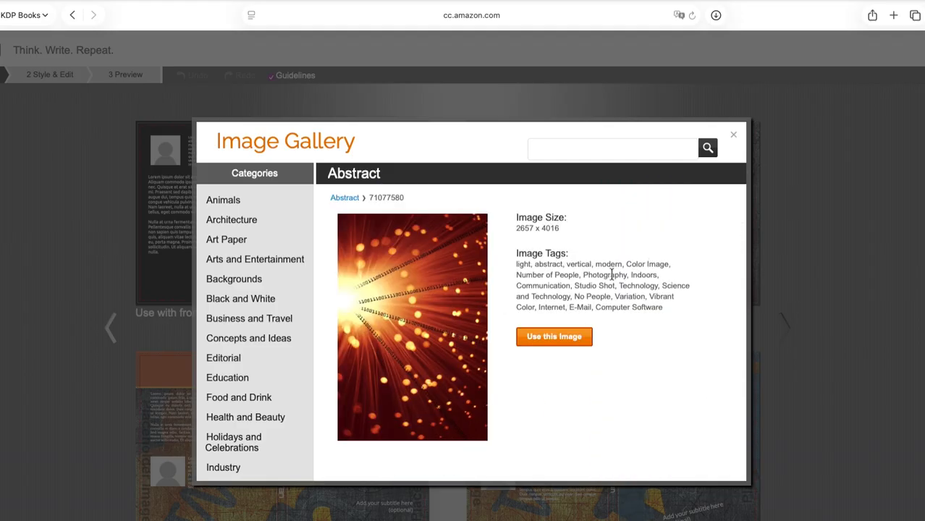
pyautogui.click(576, 340)
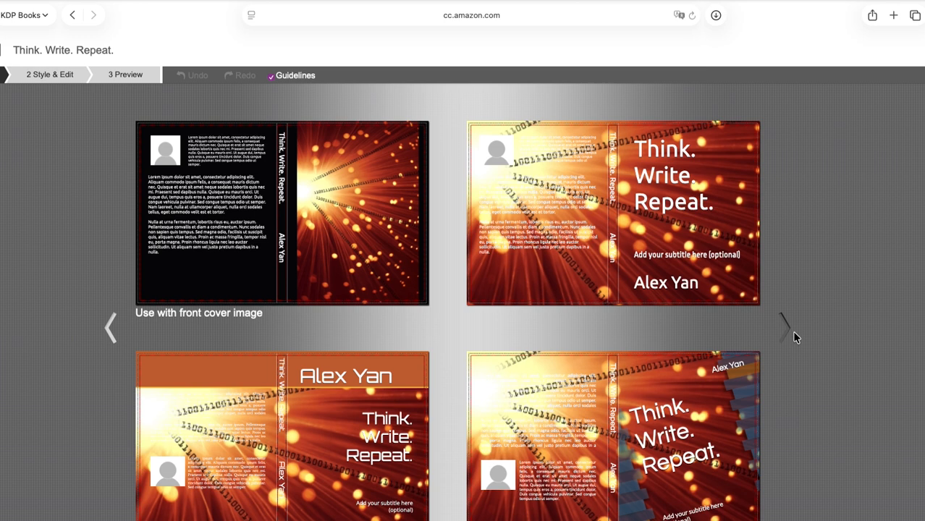
# - Choose the cover design that wraps the light burst image across both covers, with the large title, optional subtitle and author on the front
pyautogui.moveTo(355, 296)
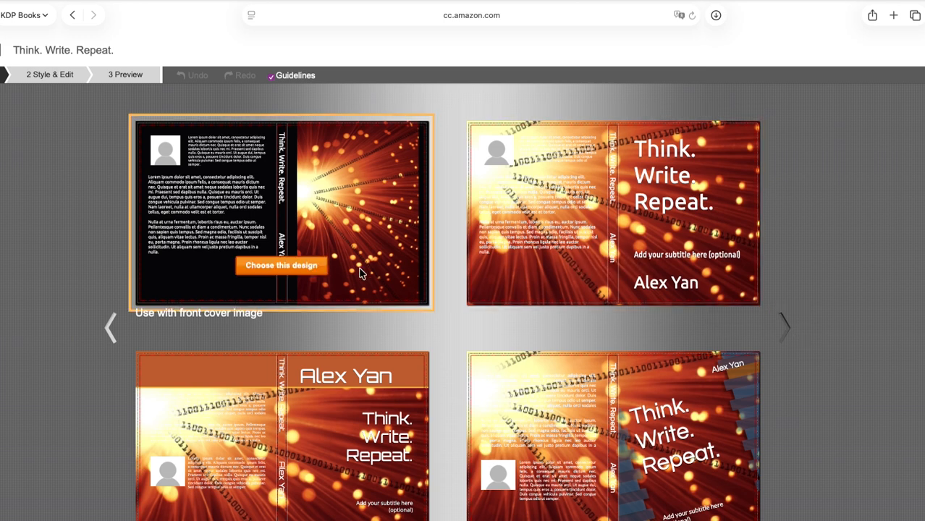
pyautogui.moveTo(666, 316)
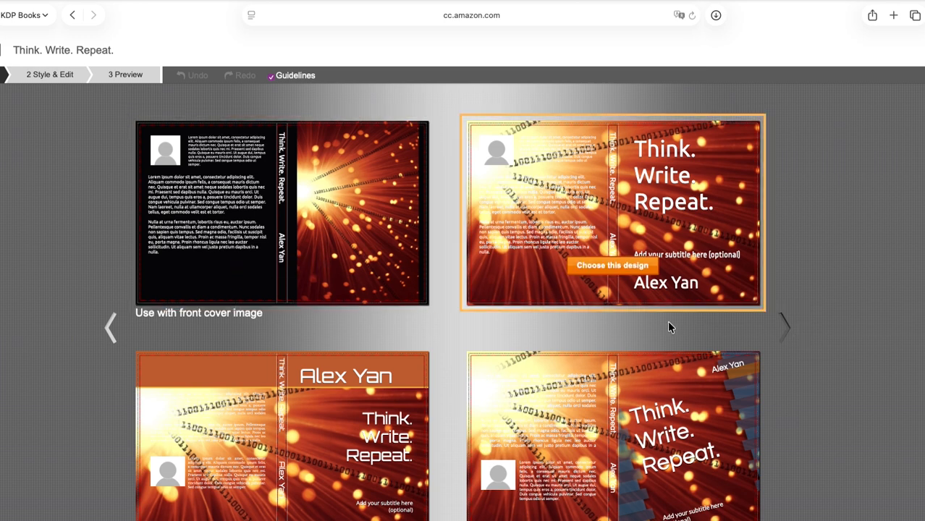
pyautogui.click(655, 265)
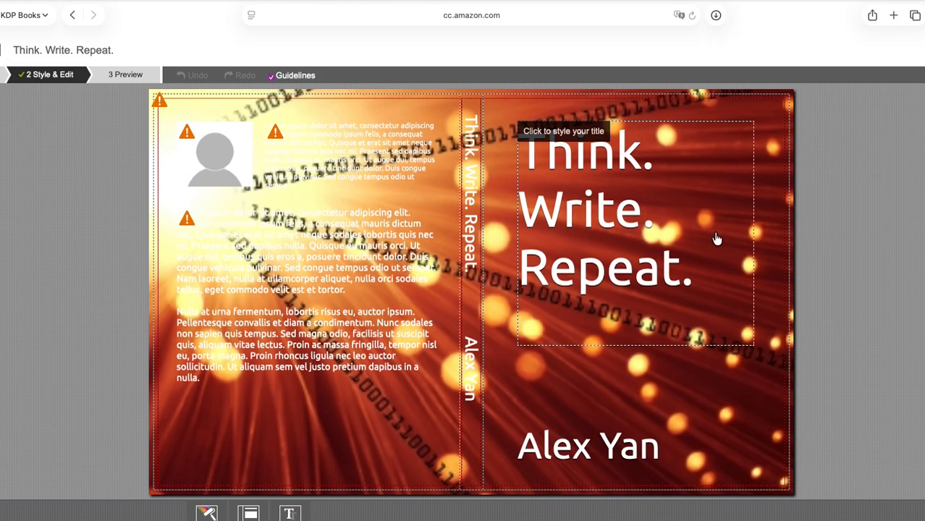
# - Shift the cover's background image slightly and continue to the cover preview
pyautogui.click(161, 54)
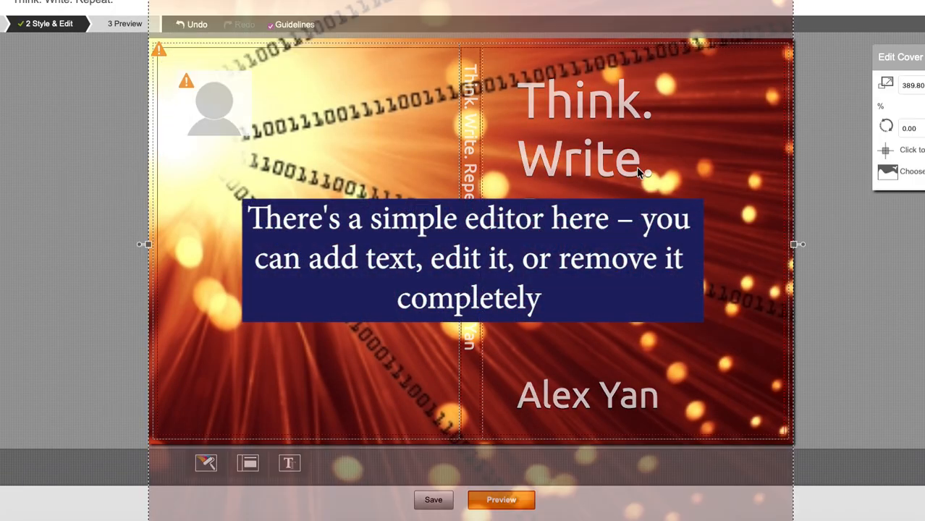
pyautogui.moveTo(729, 189); pyautogui.dragTo(785, 204)
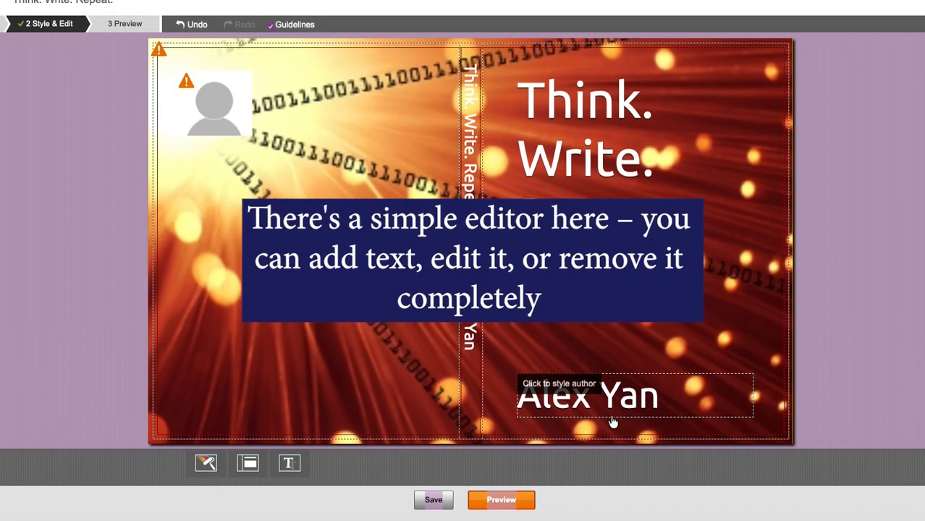
pyautogui.click(500, 500)
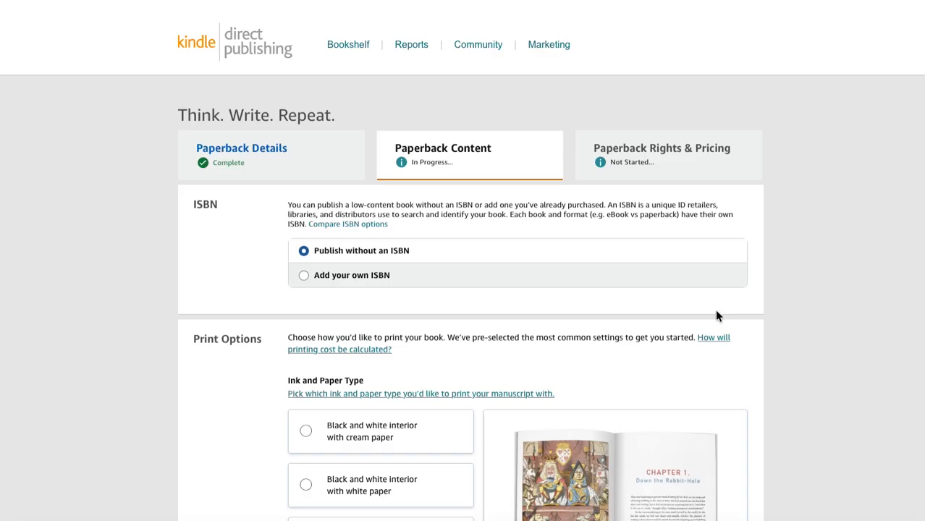
# - Declare that no AI tools were used in creating the book and launch the book previewer
pyautogui.scroll(-3, 717, 314)
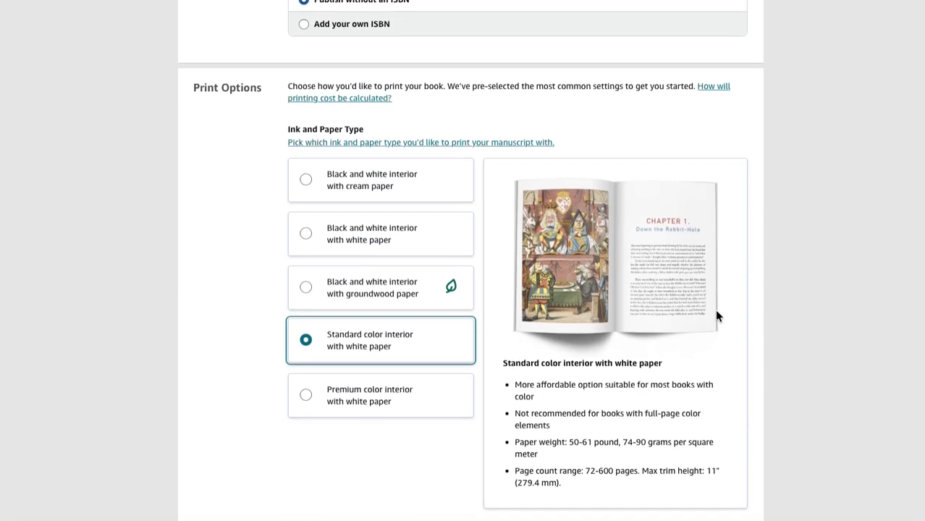
pyautogui.scroll(-15, 715, 309)
pyautogui.scroll(3, 714, 309)
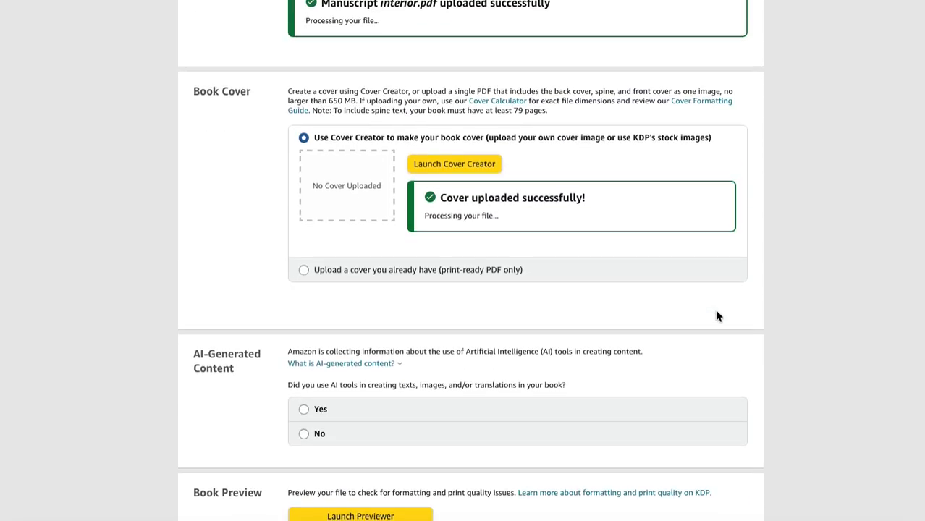
pyautogui.scroll(2, 716, 316)
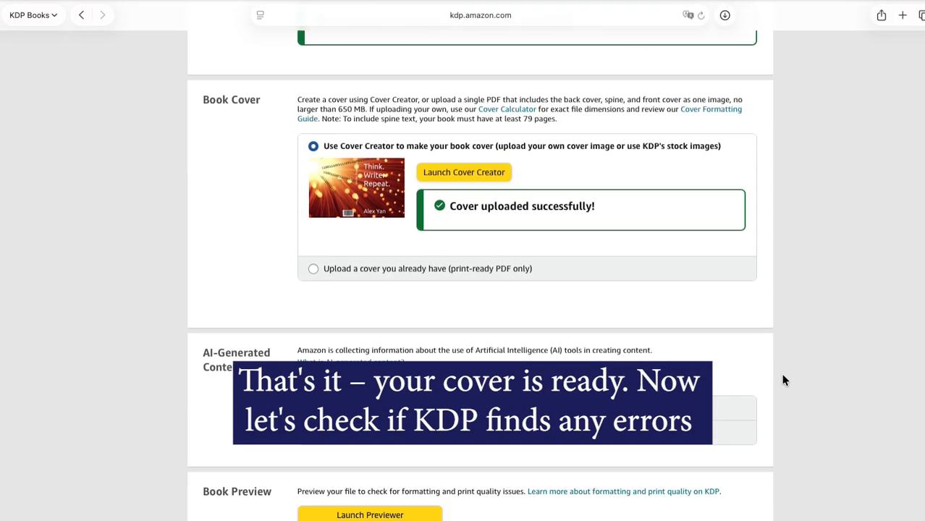
pyautogui.scroll(-5, 688, 337)
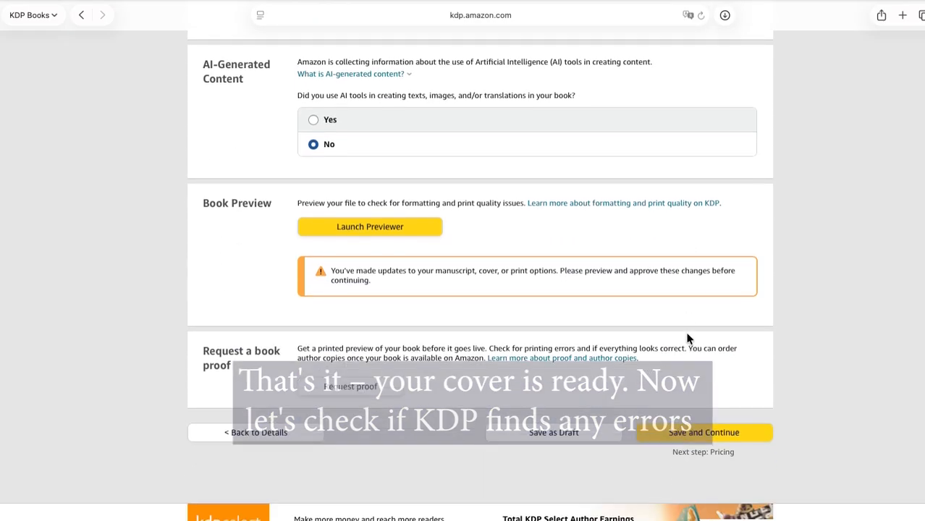
pyautogui.click(401, 219)
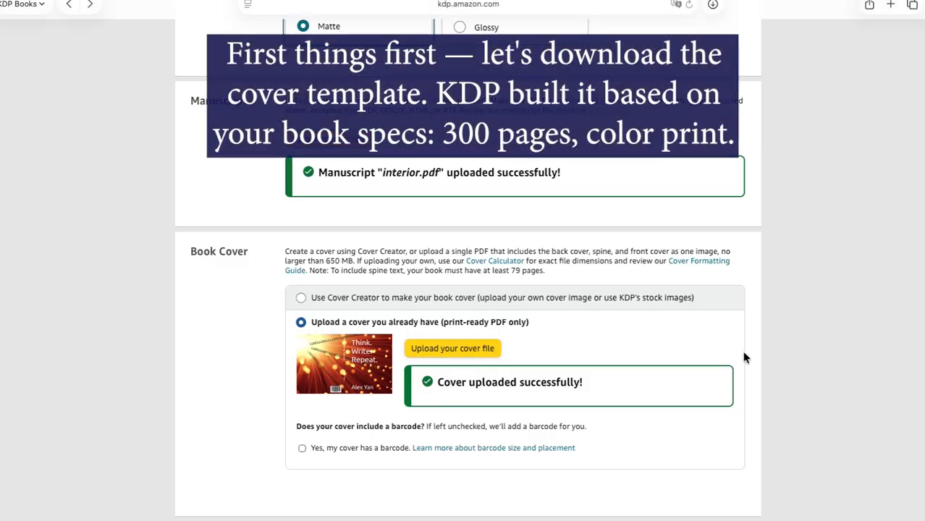
# - Open KDP's Cover Calculator and set the binding type to Paperback, interior type to Standard color and paper type to White paper
pyautogui.click(505, 265)
pyautogui.click(527, 298)
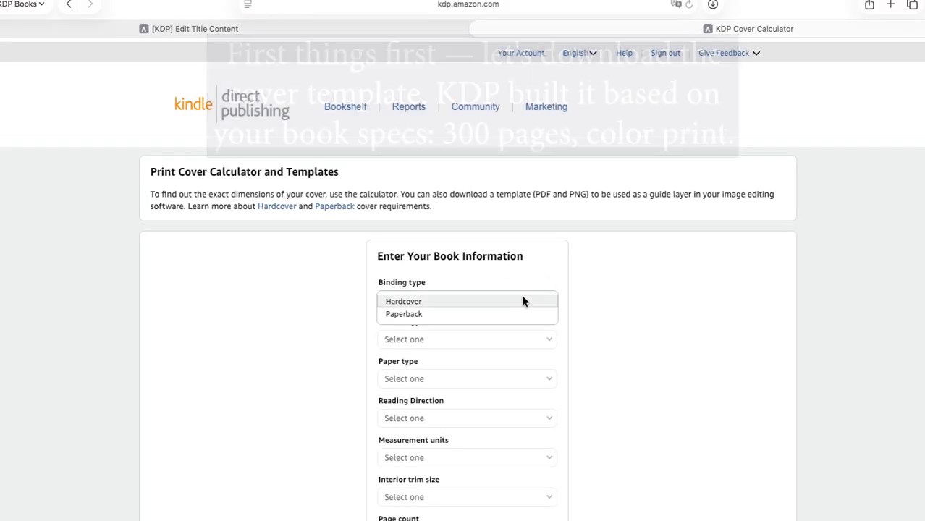
pyautogui.click(500, 314)
pyautogui.scroll(-2, 500, 313)
pyautogui.click(480, 296)
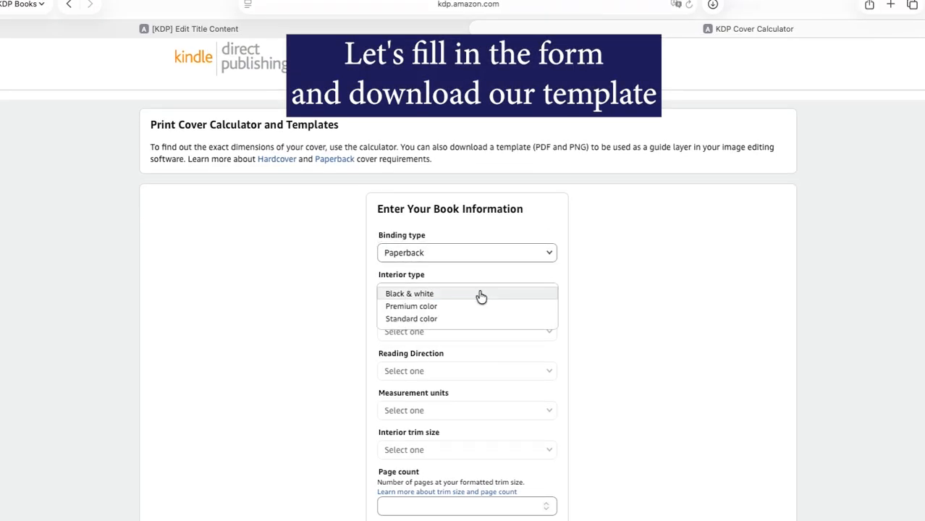
pyautogui.click(471, 318)
pyautogui.scroll(-2, 470, 320)
pyautogui.click(472, 283)
pyautogui.click(472, 283)
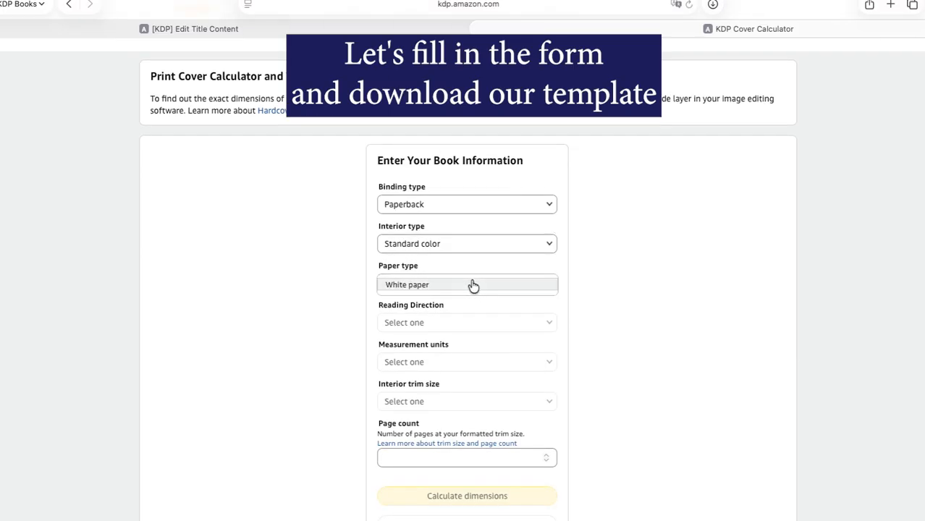
# - Set the cover calculator's reading direction to Left to Right and the measurement units to Inches
pyautogui.scroll(-3, 480, 263)
pyautogui.click(483, 260)
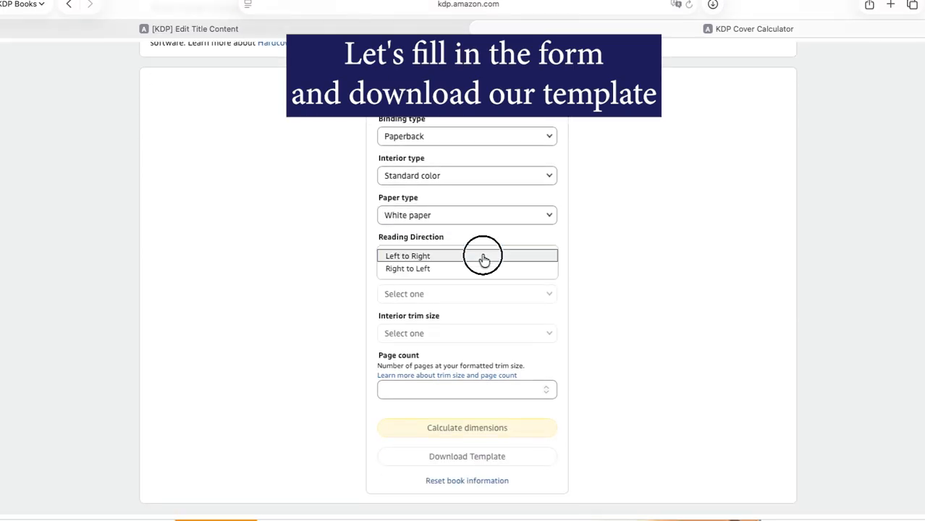
pyautogui.click(484, 259)
pyautogui.scroll(-2, 483, 259)
pyautogui.click(482, 259)
pyautogui.click(482, 259)
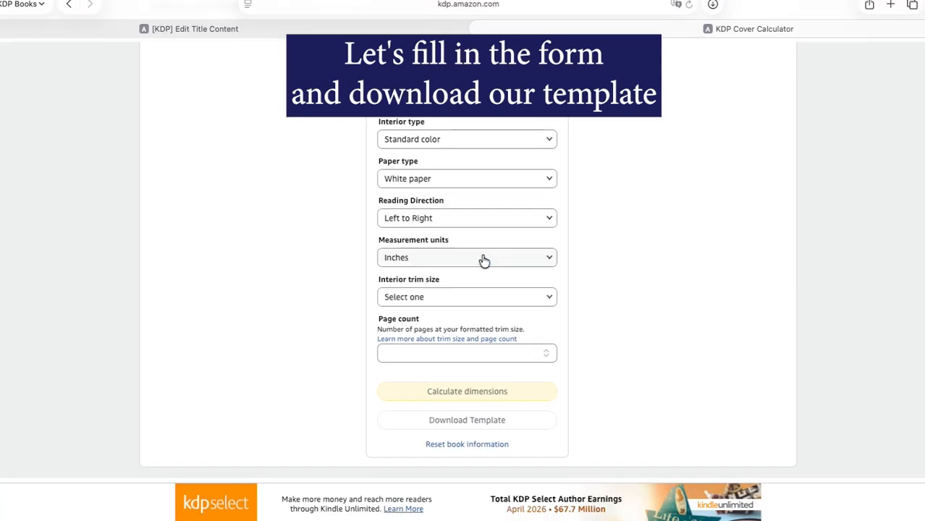
# - Set the calculator's interior trim size to 8.5 x 11 in and the page count to 300
pyautogui.scroll(-2, 483, 260)
pyautogui.scroll(-1, 484, 260)
pyautogui.click(485, 245)
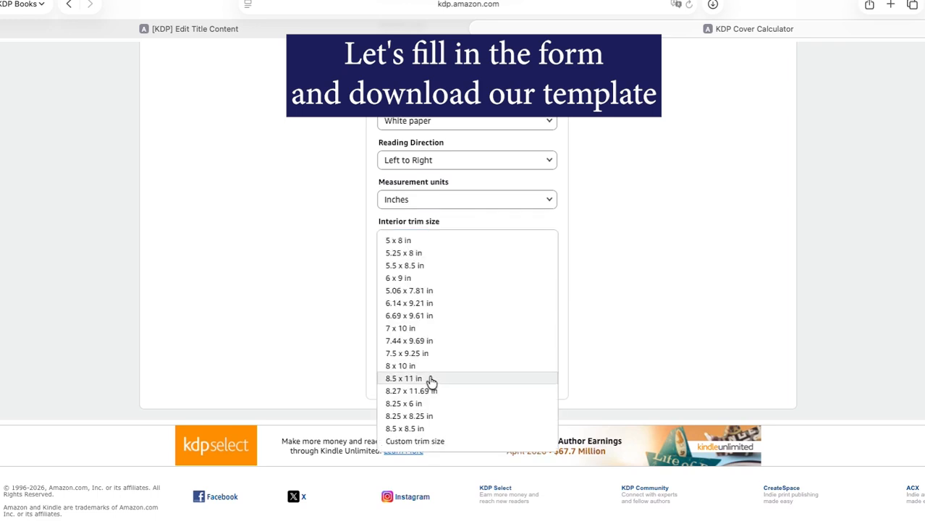
pyautogui.click(430, 381)
pyautogui.click(494, 295)
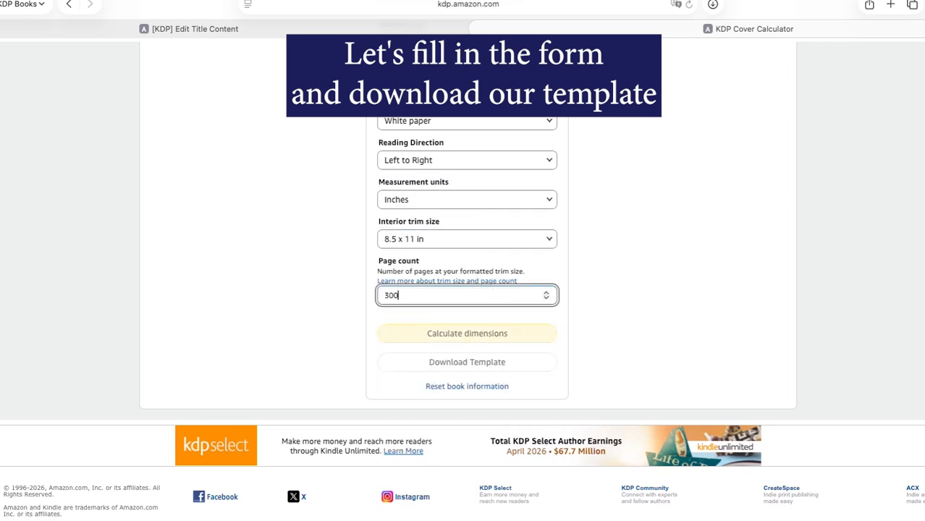
# - Calculate the cover dimensions and download the cover template
pyautogui.click(551, 335)
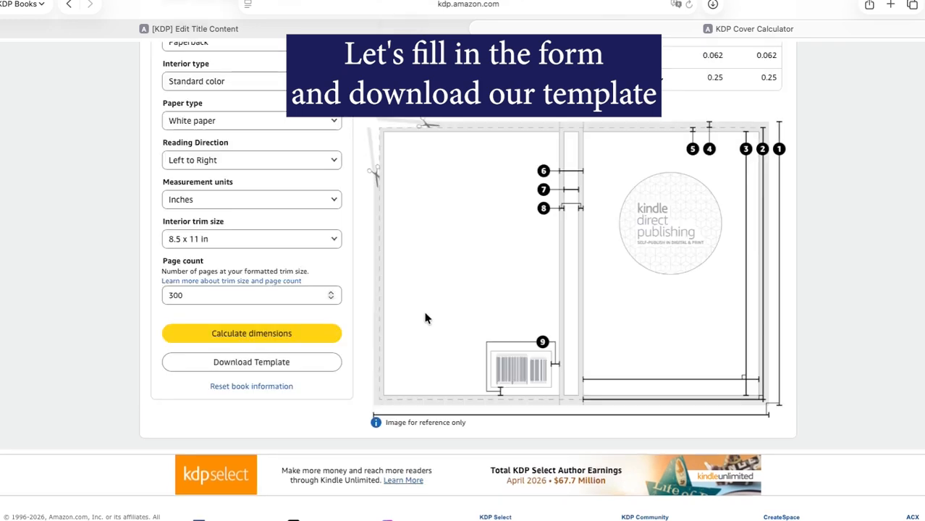
pyautogui.scroll(2, 749, 318)
pyautogui.click(272, 437)
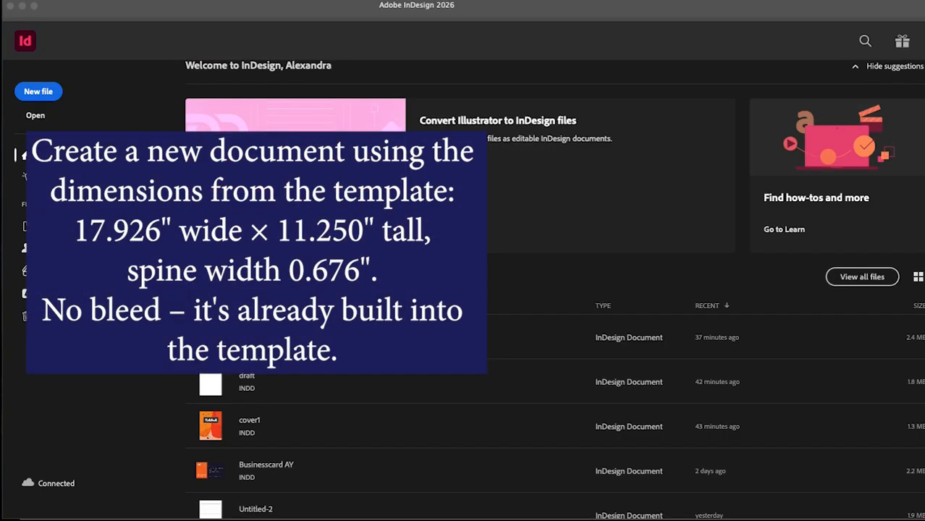
# - Switch to the downloaded cover template PDF to check the overall dimensions and spine width, and return to InDesign
pyautogui.press('super+Tab')
pyautogui.moveTo(602, 139); pyautogui.dragTo(567, 126)
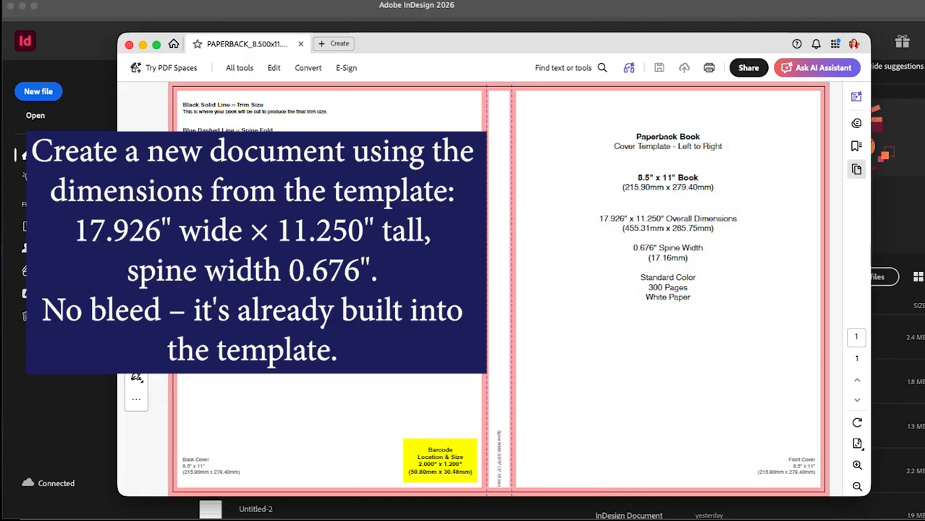
pyautogui.press('super+Tab')
# - Start a new InDesign document in inches with a width of 17.926 in and a height of 11.25 in
pyautogui.click(85, 2)
pyautogui.moveTo(97, 9)
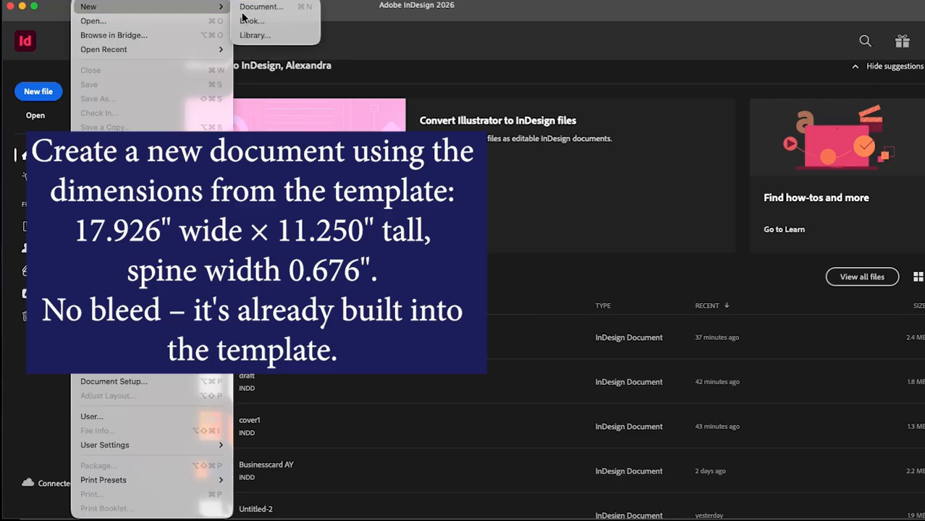
pyautogui.click(264, 11)
pyautogui.click(825, 179)
pyautogui.click(829, 239)
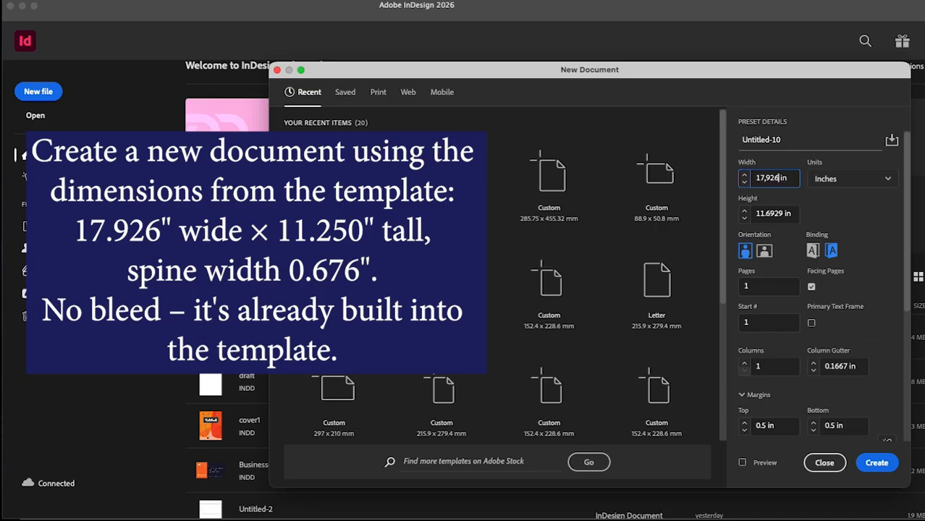
pyautogui.click(771, 213)
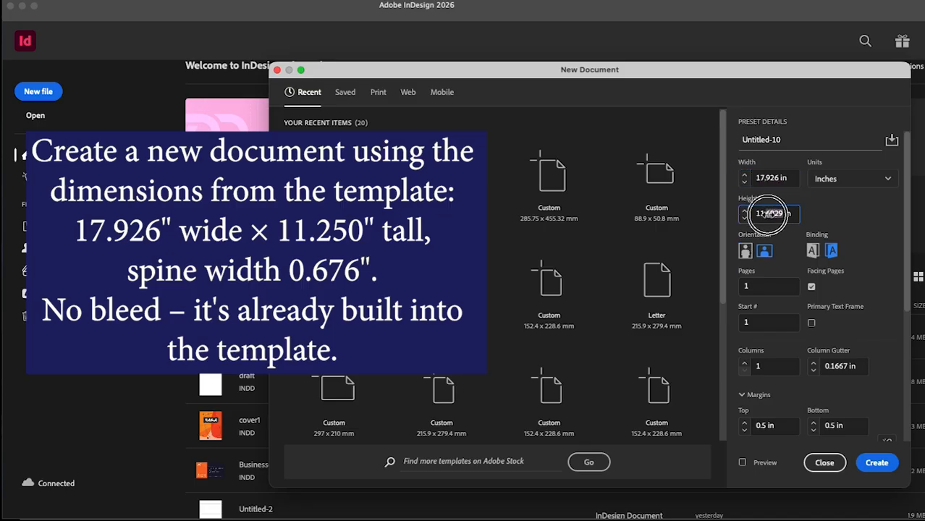
# - Give the new document 2 columns with a 0.676 in column gutter and create it
pyautogui.click(842, 369)
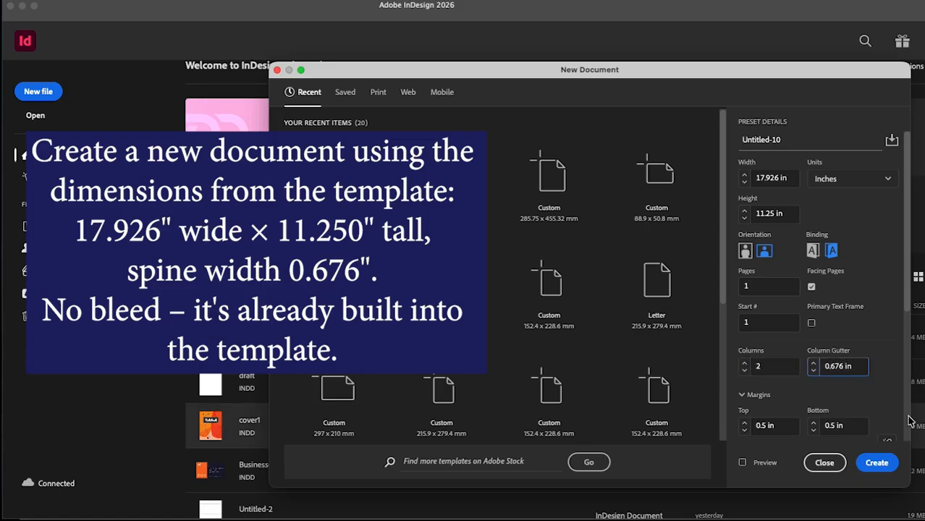
pyautogui.scroll(-5, 883, 405)
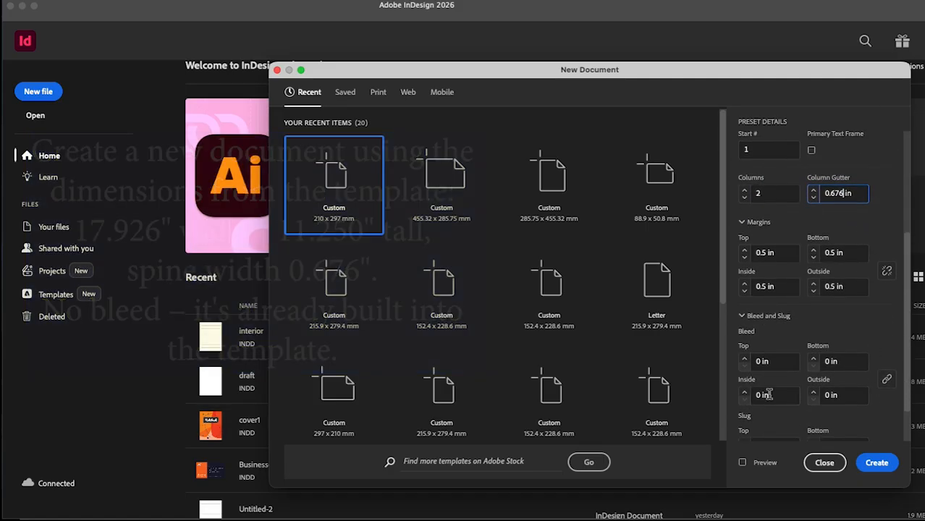
pyautogui.click(878, 463)
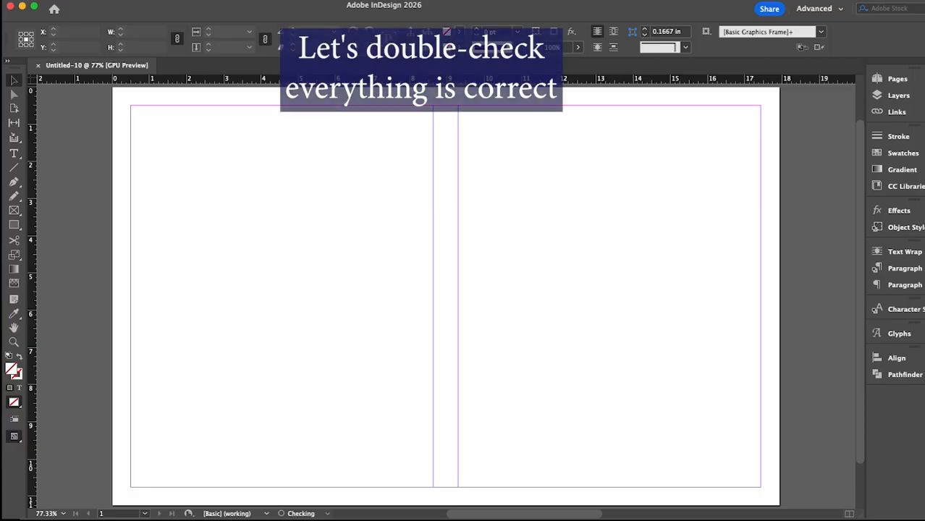
# - Place the KDP cover template PDF at full size, aligned with the page's top-left corner
pyautogui.moveTo(286, 224); pyautogui.dragTo(286, 226)
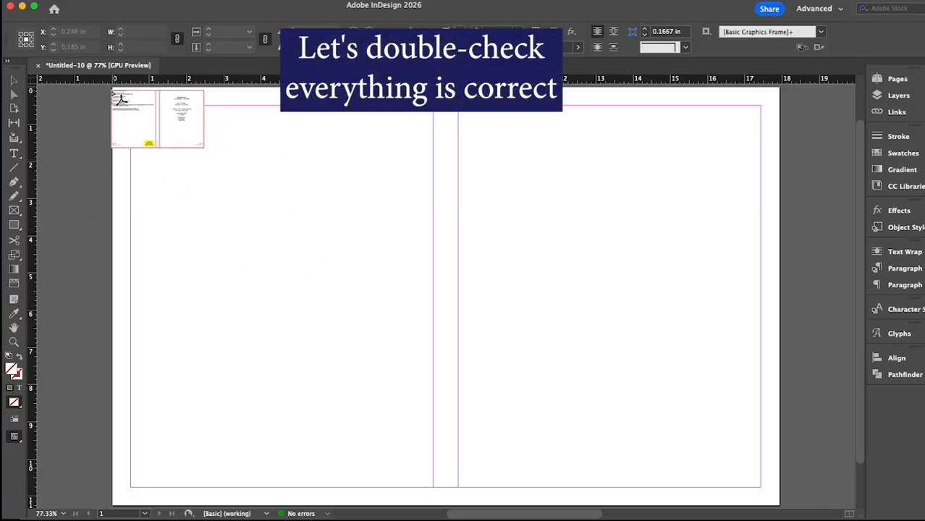
pyautogui.click(113, 88)
pyautogui.hscroll(-1, 639, 318)
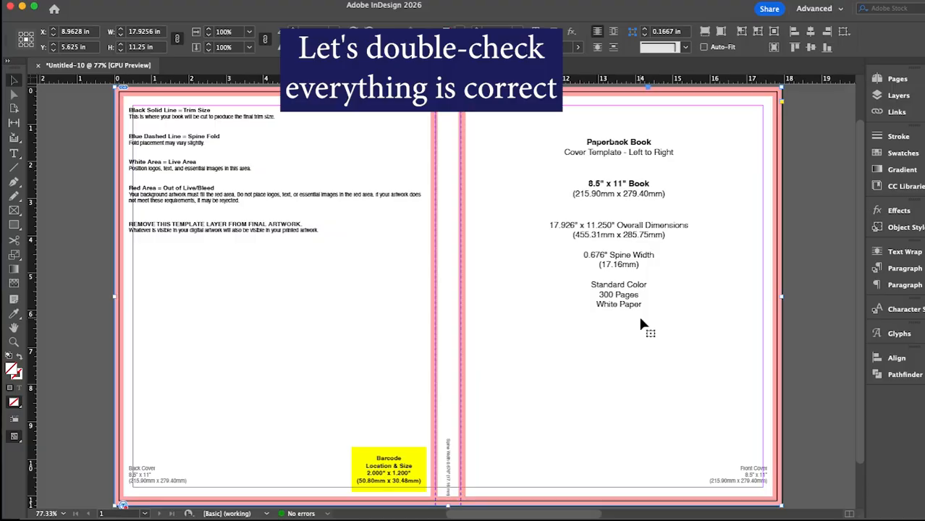
# - Hide Layer 1, which holds the placed cover template
pyautogui.click(899, 96)
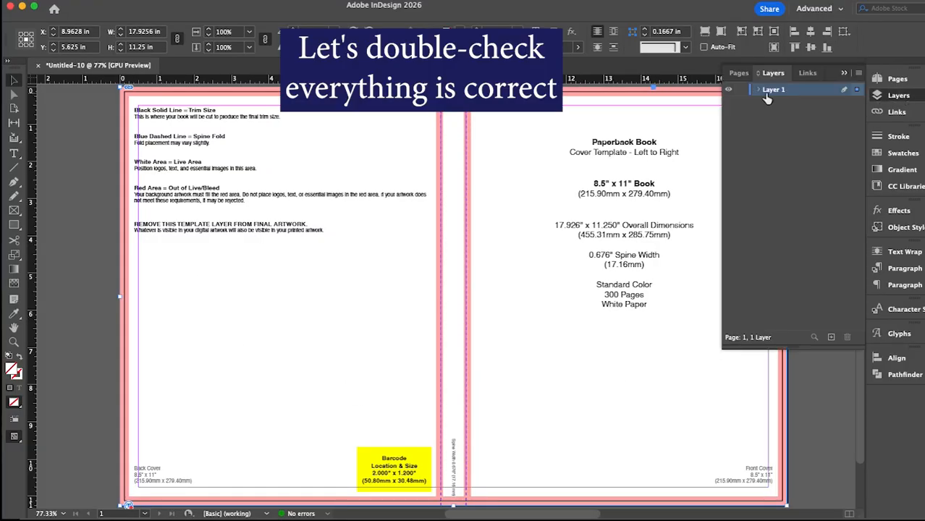
pyautogui.click(731, 89)
pyautogui.click(844, 73)
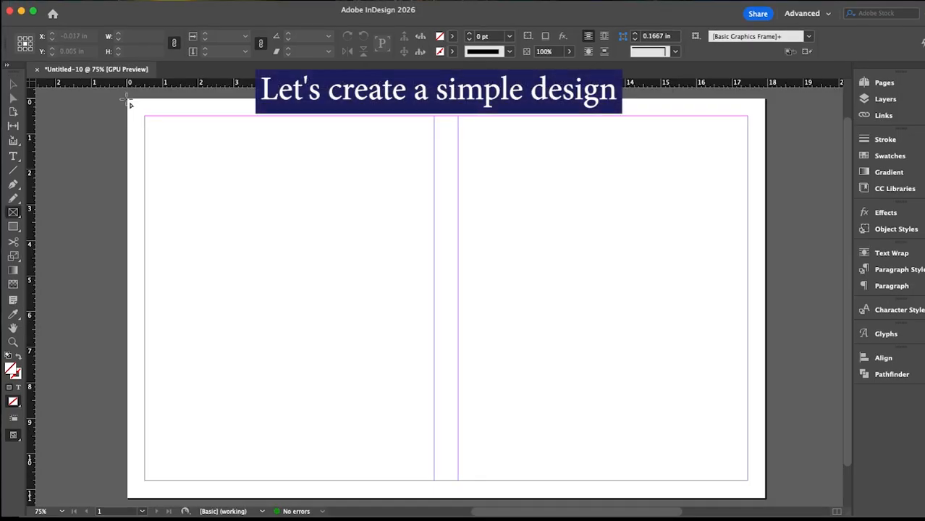
# - Draw a 17.926 x 11.25 in rectangular frame covering the whole page and fill it with black
pyautogui.moveTo(129, 101); pyautogui.dragTo(765, 498)
pyautogui.click(453, 37)
pyautogui.click(369, 111)
# - Recolour the full-page frame dark navy using a copy of the Black swatch set to C=100, M=100, Y=0, K=95
pyautogui.click(424, 190)
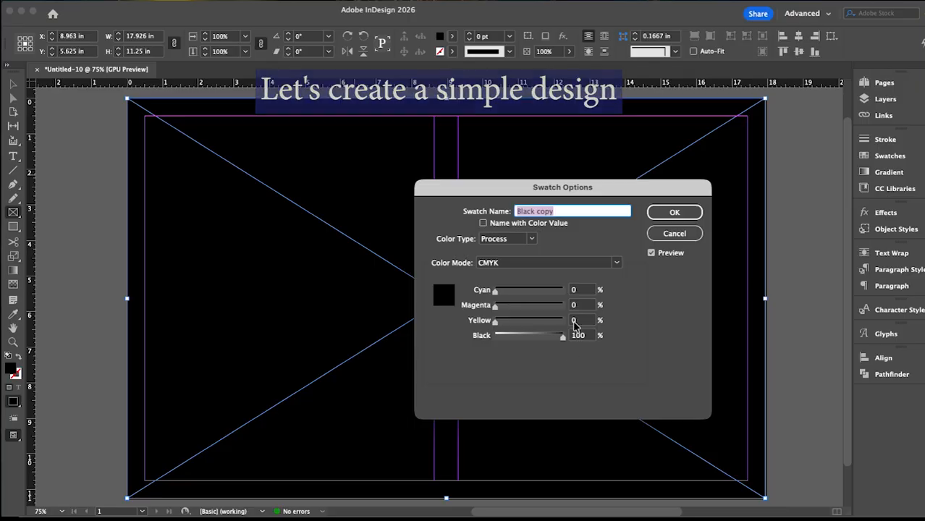
pyautogui.click(543, 264)
pyautogui.click(574, 307)
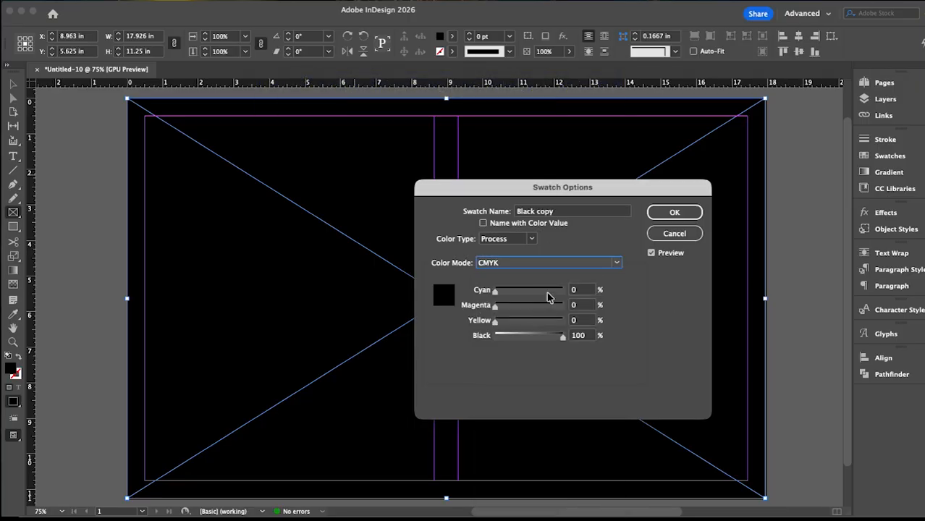
pyautogui.moveTo(495, 290); pyautogui.dragTo(562, 289)
pyautogui.moveTo(562, 335)
pyautogui.mouseDown()
pyautogui.moveTo(554, 336)
pyautogui.moveTo(563, 343)
pyautogui.mouseUp()
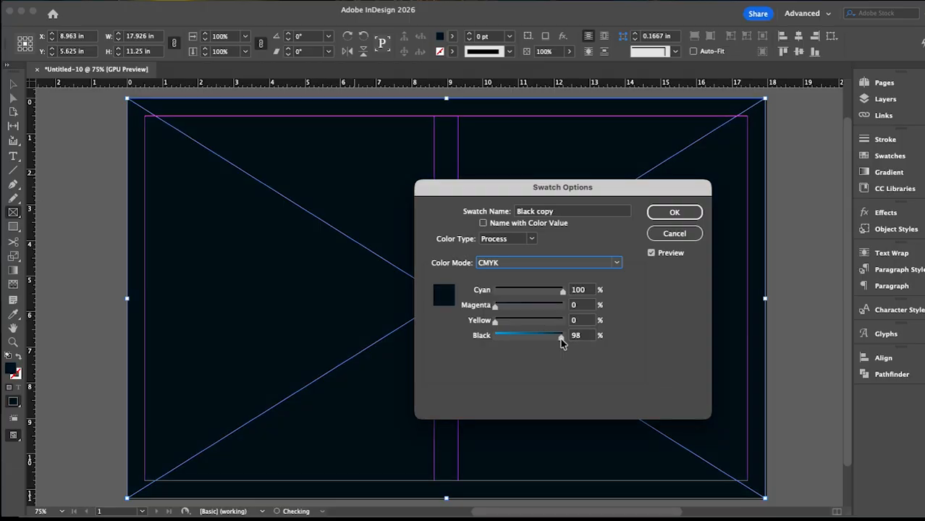
pyautogui.moveTo(495, 306); pyautogui.dragTo(563, 306)
pyautogui.moveTo(562, 340); pyautogui.dragTo(560, 339)
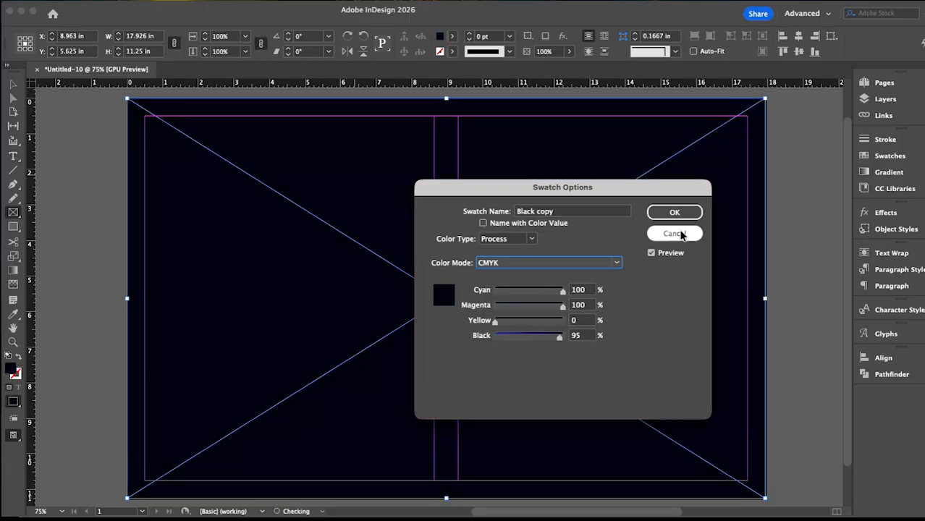
pyautogui.click(674, 212)
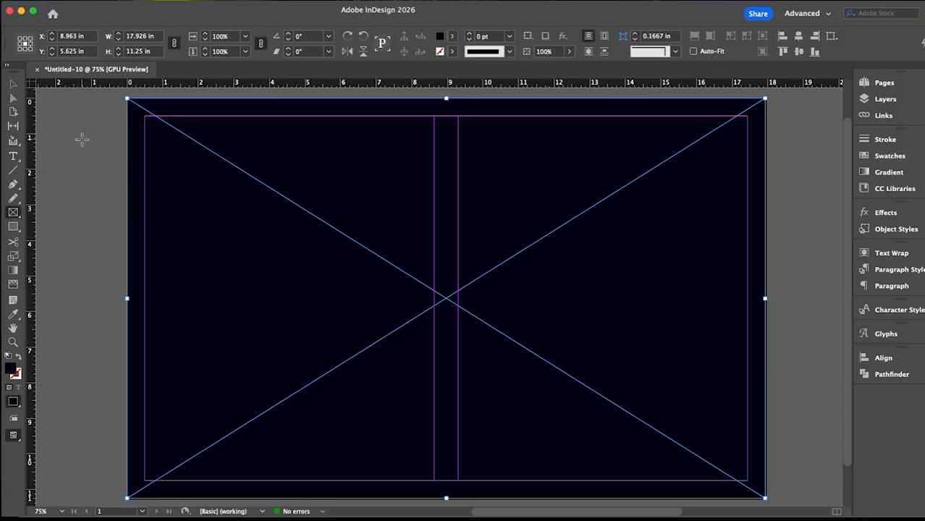
# - Add a text frame of about 5.72 x 5.32 in on the front cover with white text "Think. Write. Repeat." on three lines
pyautogui.press('t')
pyautogui.moveTo(507, 152); pyautogui.dragTo(711, 340)
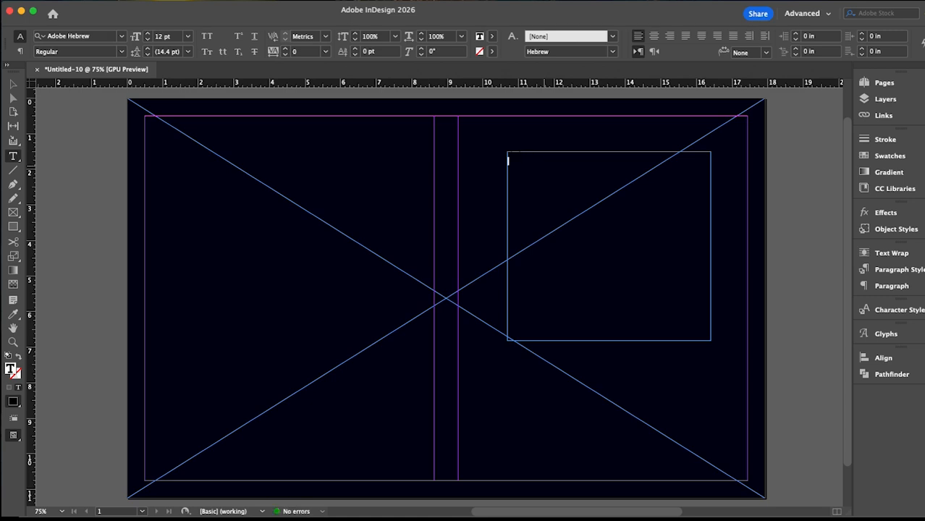
pyautogui.press('super+a')
pyautogui.hscroll(3, 545, 166)
pyautogui.click(493, 37)
pyautogui.click(402, 99)
pyautogui.click(553, 192)
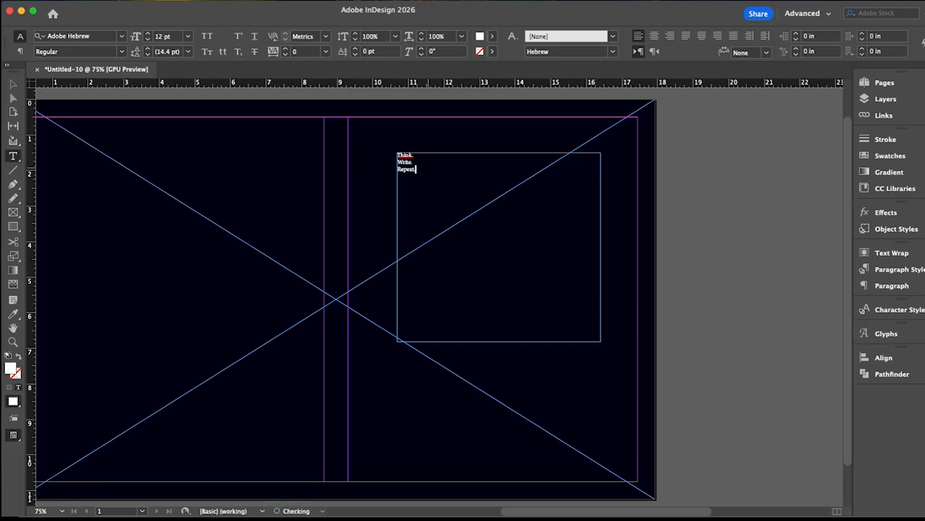
# - Set the title text to 72 pt and shrink its frame to about 3.1 x 3.38 in around the words
pyautogui.press('super+a')
pyautogui.click(187, 36)
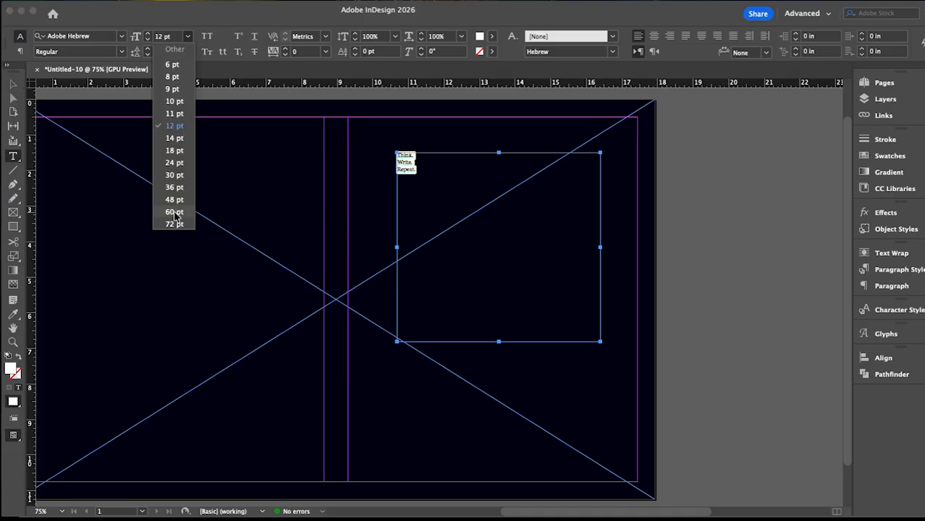
pyautogui.click(173, 217)
pyautogui.click(188, 37)
pyautogui.click(177, 228)
pyautogui.press('Escape')
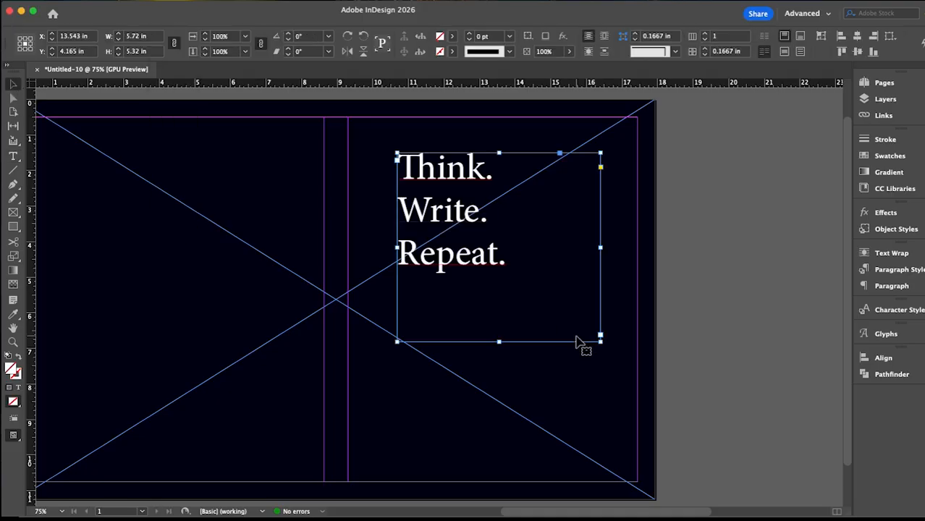
pyautogui.moveTo(600, 340); pyautogui.dragTo(508, 270)
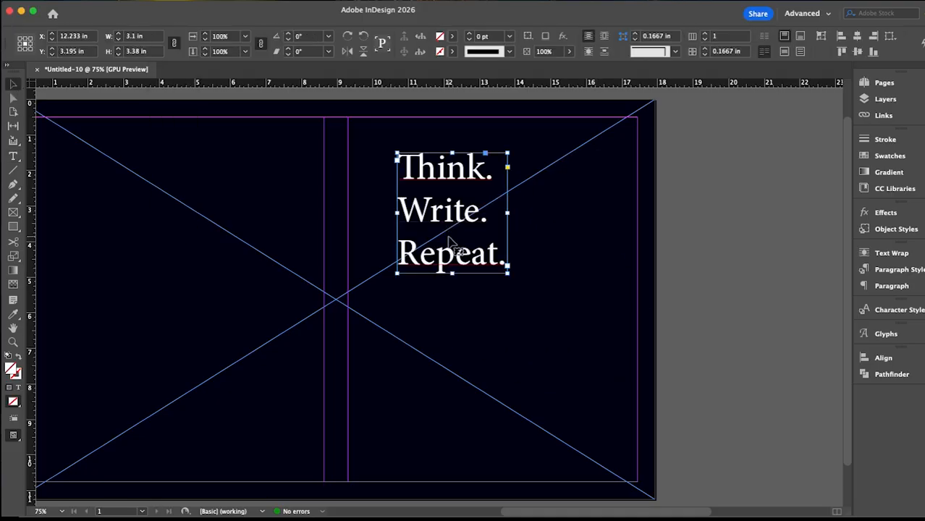
# - Centre-align the title text and move its frame to about X 13.36 in, Y 4.16 in on the front cover
pyautogui.moveTo(449, 243); pyautogui.dragTo(495, 246)
pyautogui.click(13, 156)
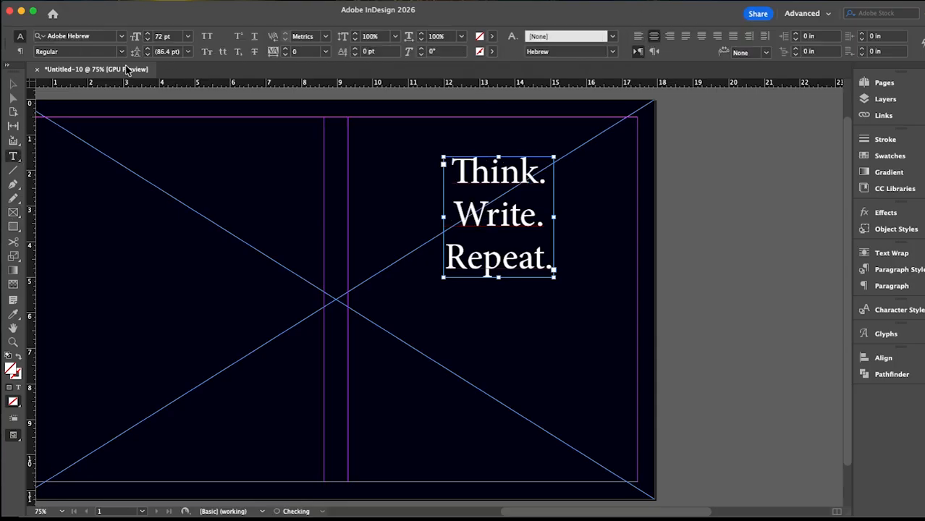
pyautogui.click(11, 86)
pyautogui.moveTo(509, 221); pyautogui.dragTo(503, 249)
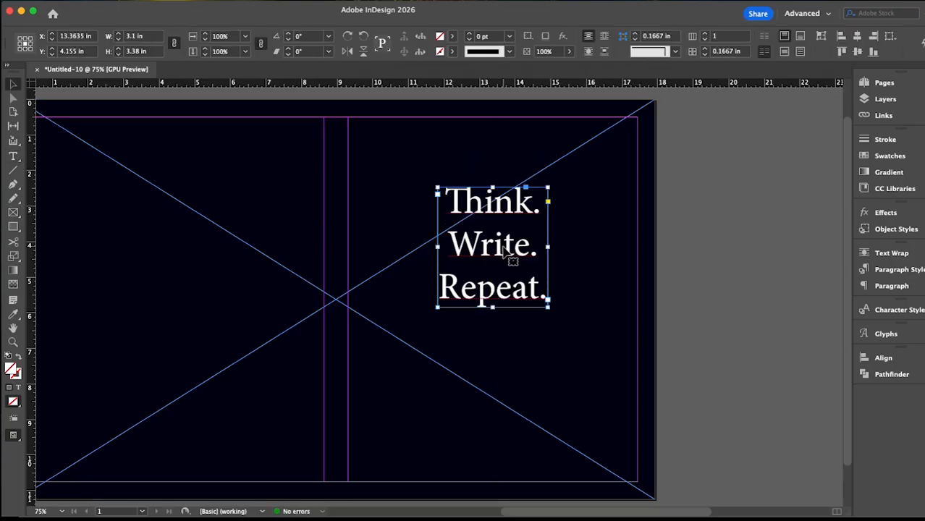
# - Change the title font to Georgia Bold and resize its frame so all three lines fit
pyautogui.doubleClick(505, 250)
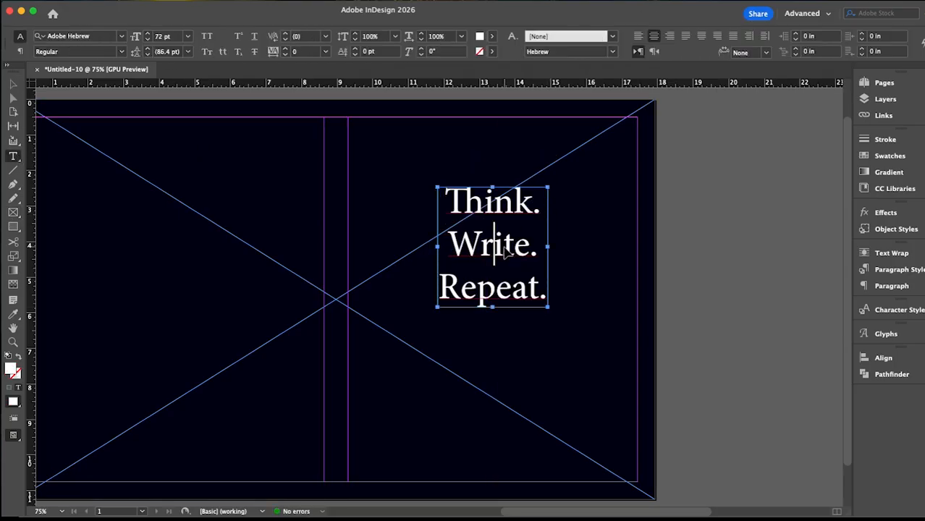
pyautogui.press('super+a')
pyautogui.click(122, 37)
pyautogui.scroll(15, 173, 151)
pyautogui.scroll(20, 173, 151)
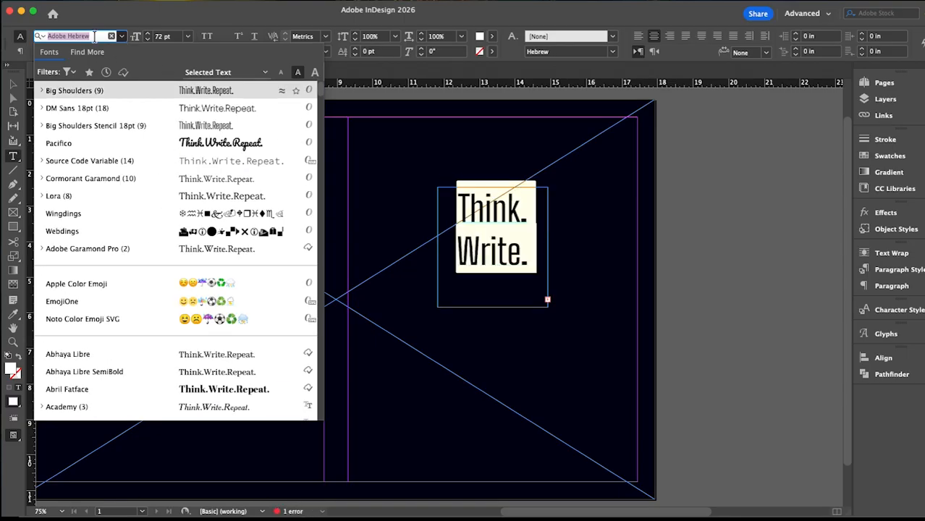
pyautogui.write('play')
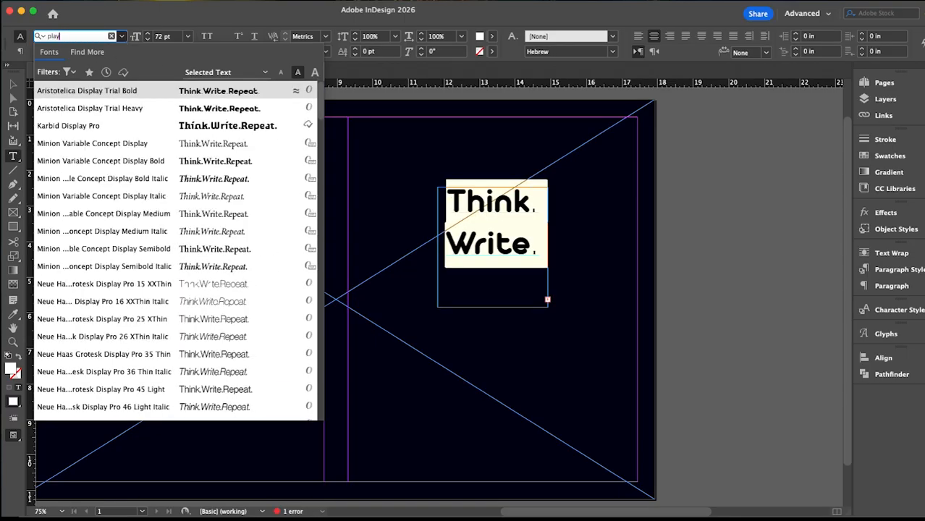
pyautogui.write('ge')
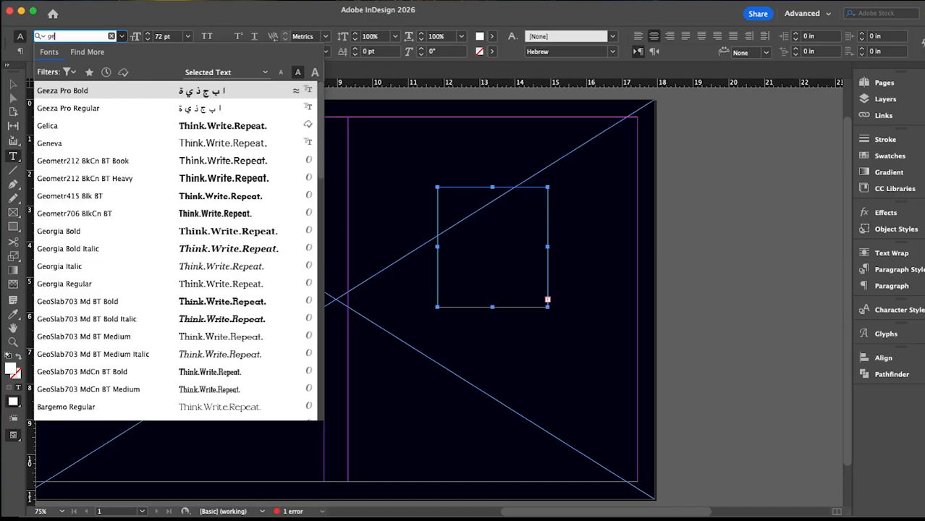
pyautogui.write('or')
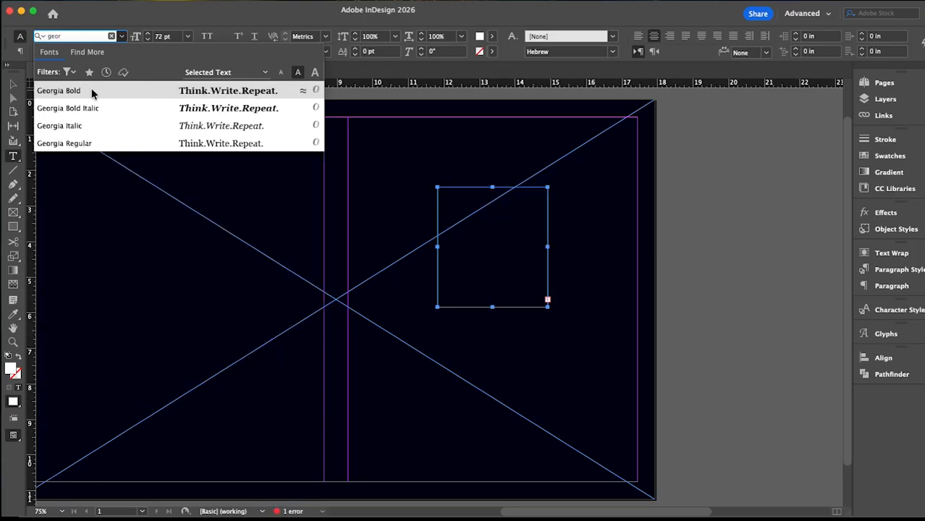
pyautogui.click(92, 93)
pyautogui.press('Escape')
pyautogui.moveTo(547, 306); pyautogui.dragTo(531, 287)
# - Duplicate the title frame directly below the original and set the copy's text to Georgia Regular, 36 pt
pyautogui.moveTo(504, 197); pyautogui.dragTo(499, 347)
pyautogui.doubleClick(498, 348)
pyautogui.press('super+a')
pyautogui.click(123, 52)
pyautogui.click(52, 73)
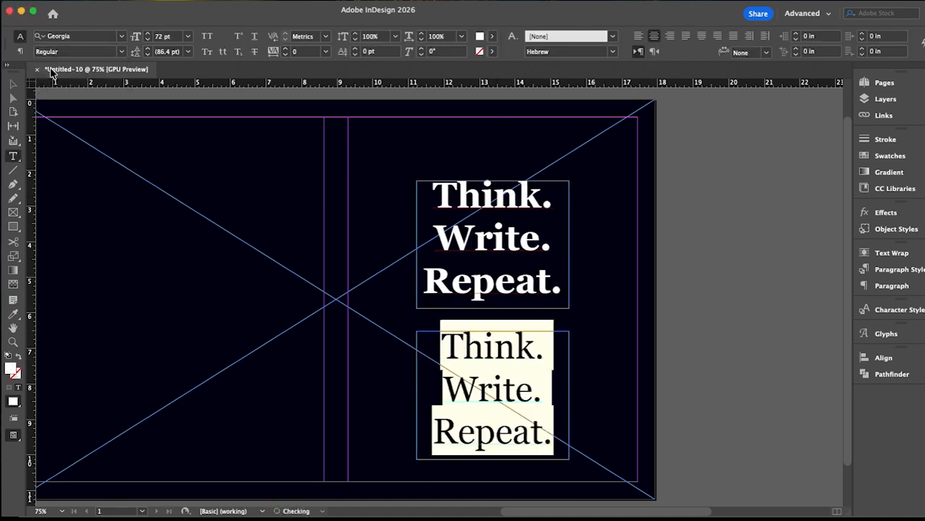
pyautogui.click(188, 36)
pyautogui.click(177, 182)
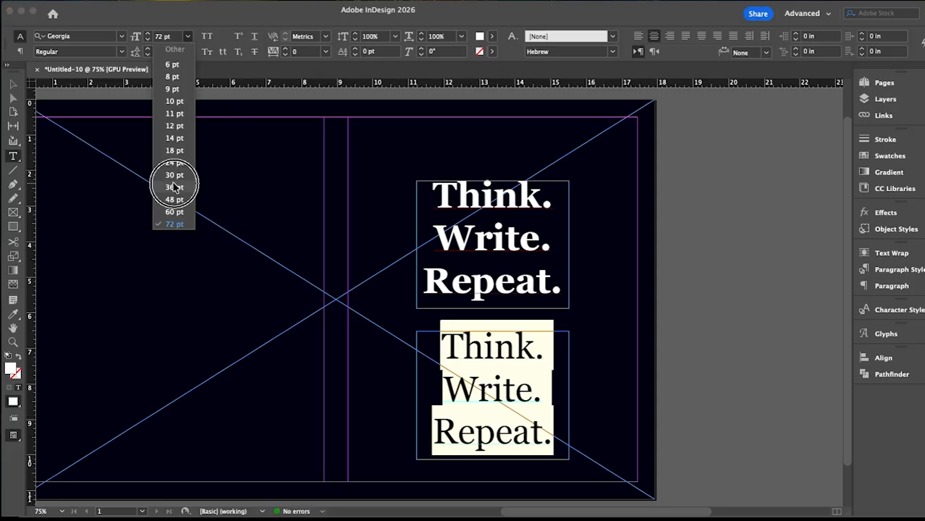
# - Replace the duplicated text with "100 lined • 100 grid • 100 dot pages"
pyautogui.write('100')
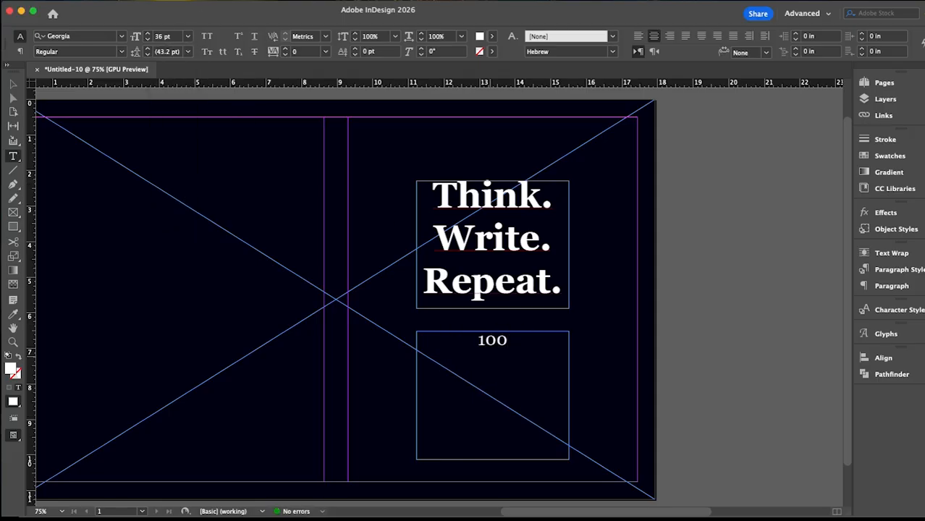
pyautogui.write(' lined')
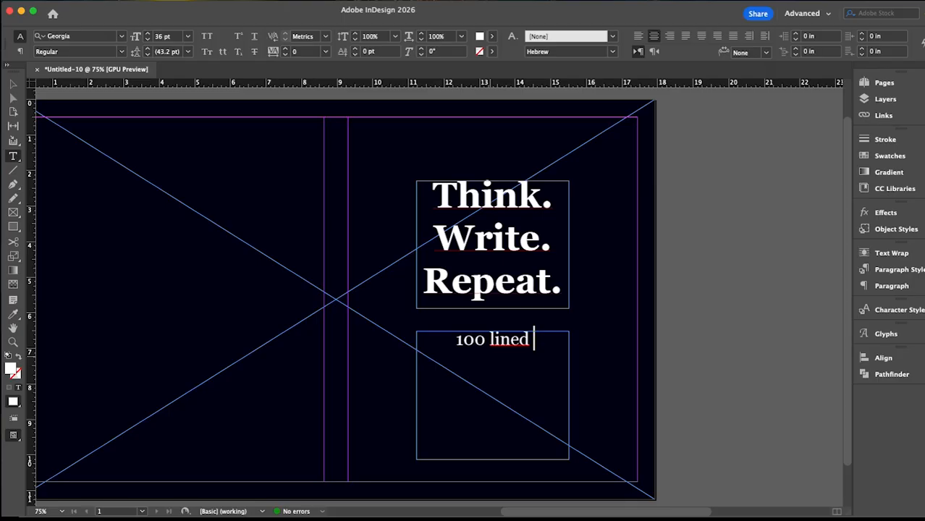
pyautogui.write(' • 100')
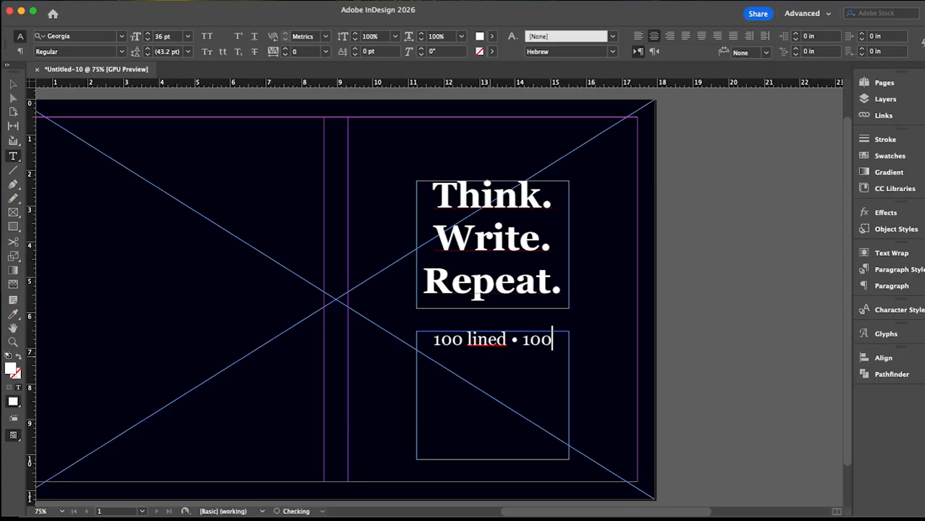
pyautogui.write(' grid')
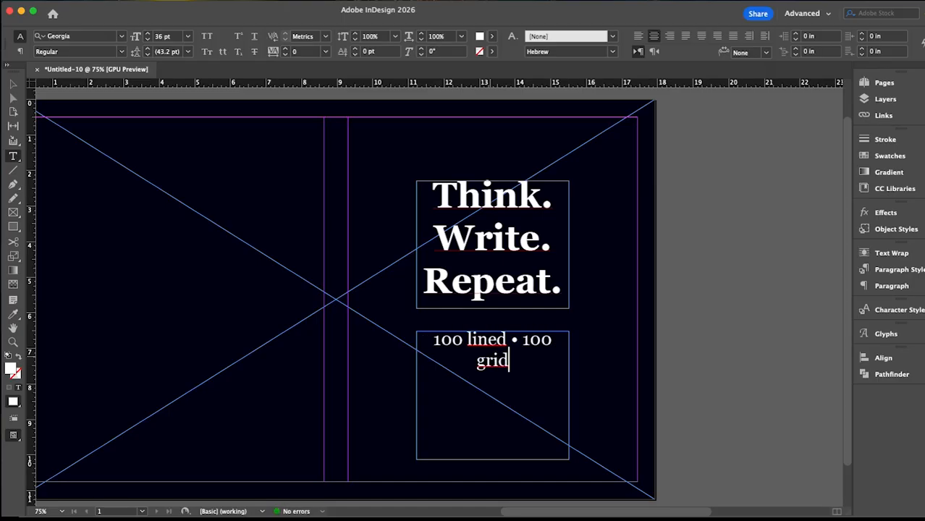
pyautogui.write(' • ')
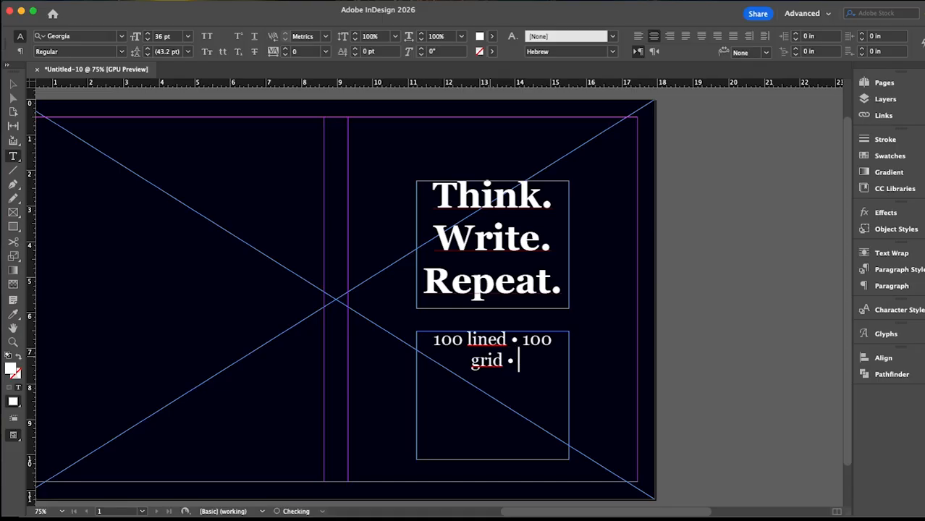
pyautogui.write('100')
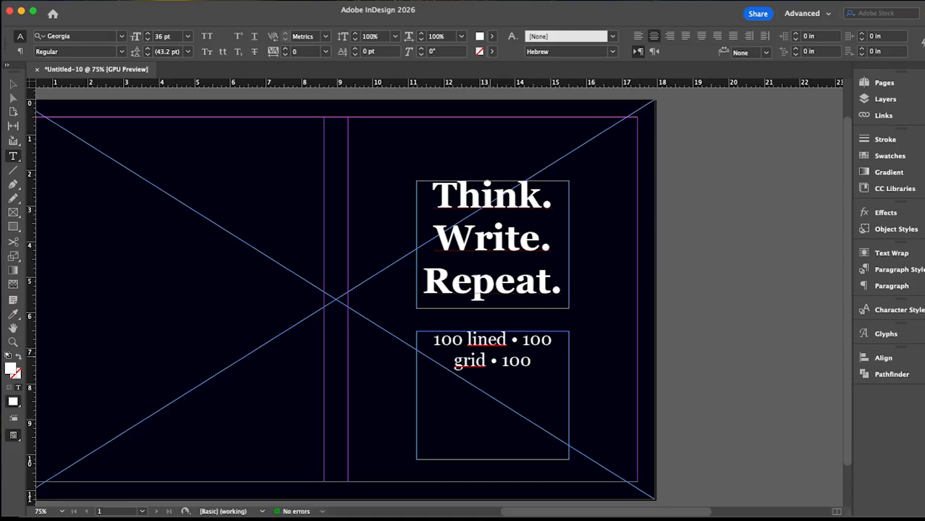
pyautogui.write(' doy')
pyautogui.press('BackSpace')
pyautogui.write('t pa')
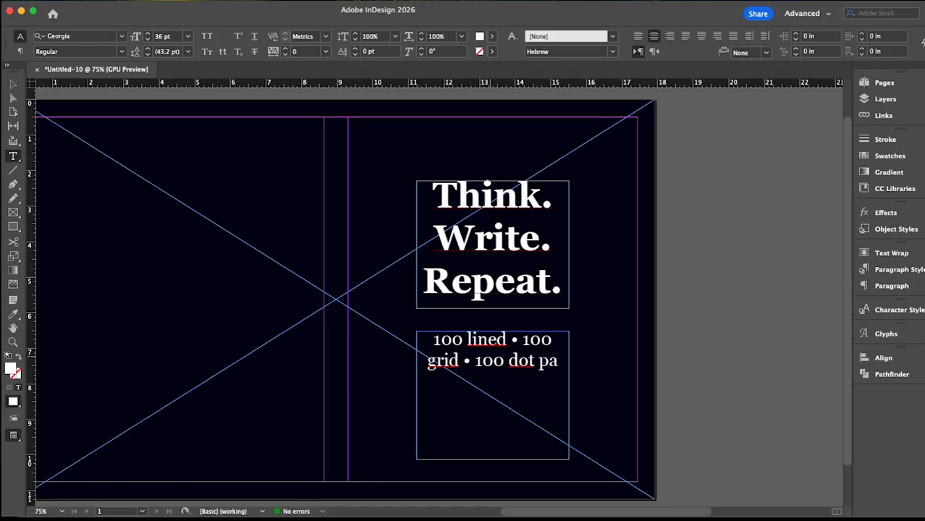
pyautogui.write('ges')
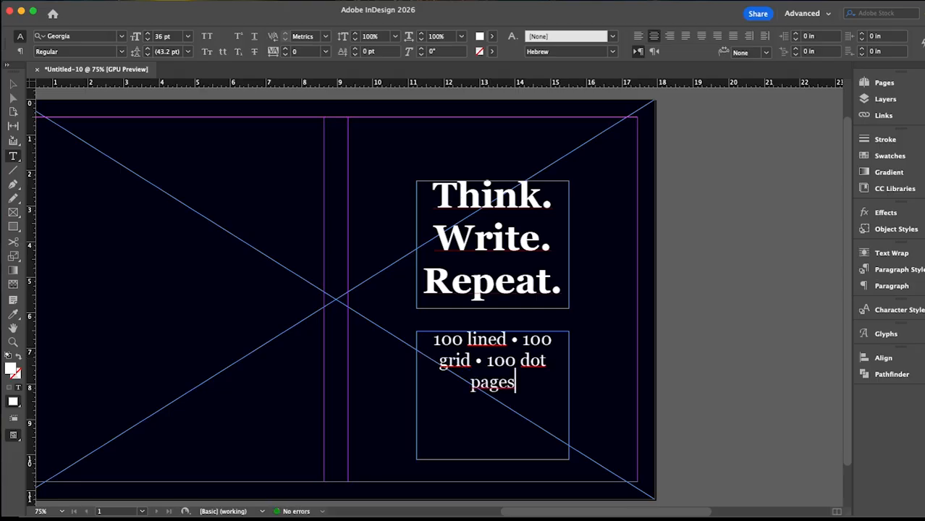
# - Widen the subtitle frame to about 5.17 in and delete the bullet after "grid"
pyautogui.press('Escape')
pyautogui.moveTo(416, 396); pyautogui.dragTo(384, 395)
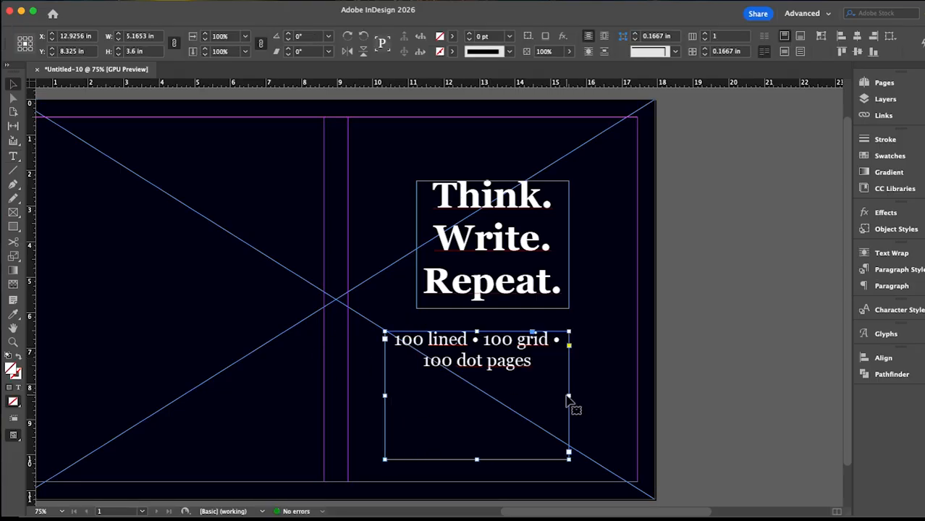
pyautogui.doubleClick(558, 346)
pyautogui.press('BackSpace')
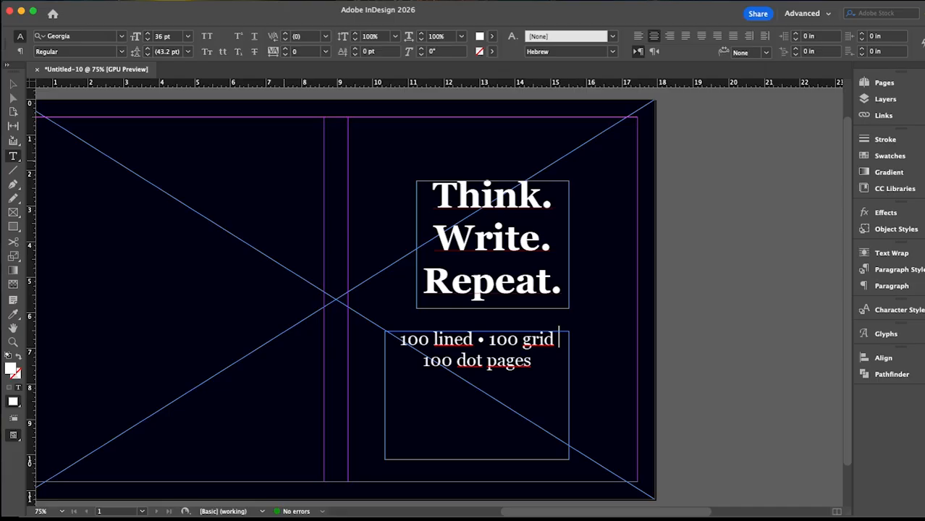
# - Shorten the subtitle frame, move it towards the bottom of the front cover, and set its text to 30 pt
pyautogui.click(16, 86)
pyautogui.moveTo(477, 459); pyautogui.dragTo(532, 443)
pyautogui.doubleClick(532, 438)
pyautogui.press('super+a')
pyautogui.click(187, 36)
pyautogui.click(174, 163)
pyautogui.click(188, 37)
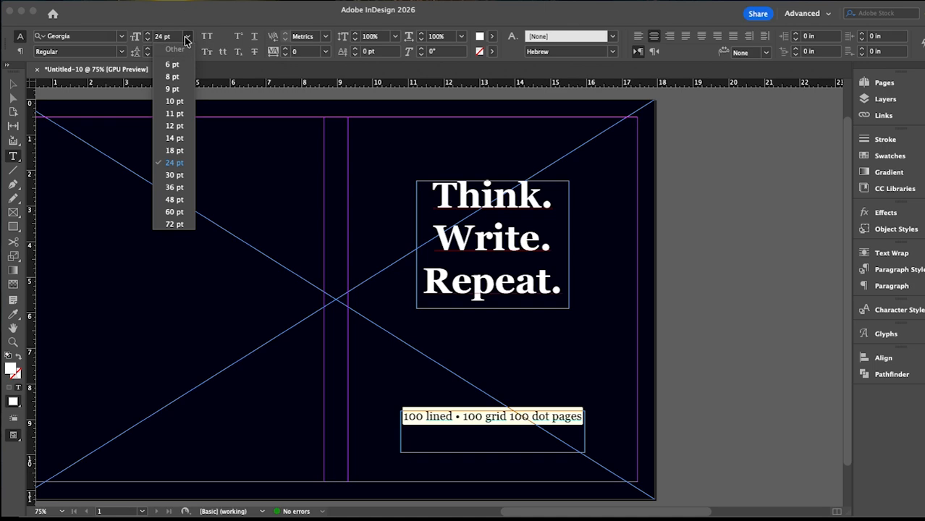
pyautogui.click(169, 178)
# - Resize the subtitle frame to about 6.42 x 0.4 in and centre it beneath the title at about Y 9.63 in
pyautogui.press('Escape')
pyautogui.moveTo(585, 432); pyautogui.dragTo(629, 432)
pyautogui.moveTo(516, 452)
pyautogui.mouseDown()
pyautogui.moveTo(543, 426)
pyautogui.moveTo(513, 445)
pyautogui.mouseUp()
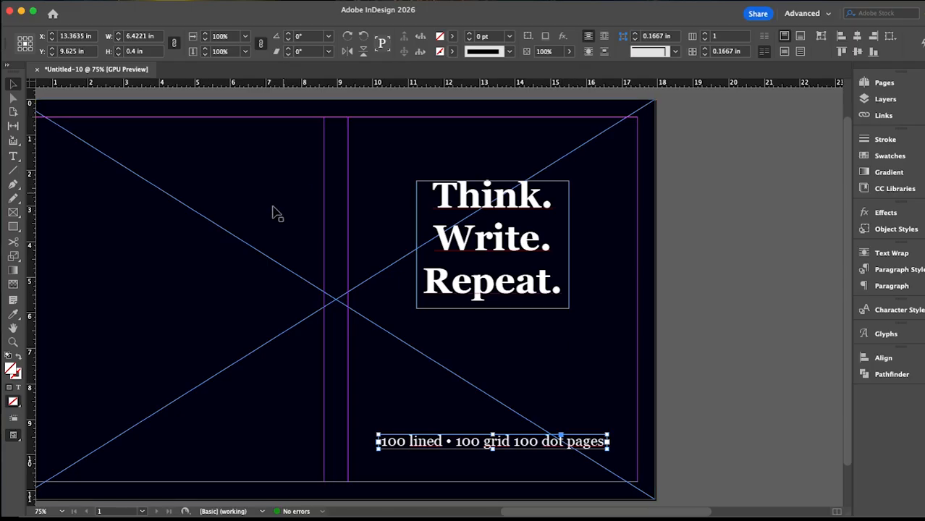
# - Colour all the subtitle text with a duplicate of the C=0 M=0 Y=100 K=0 swatch and open the copy's options
pyautogui.doubleClick(479, 443)
pyautogui.press('super+a')
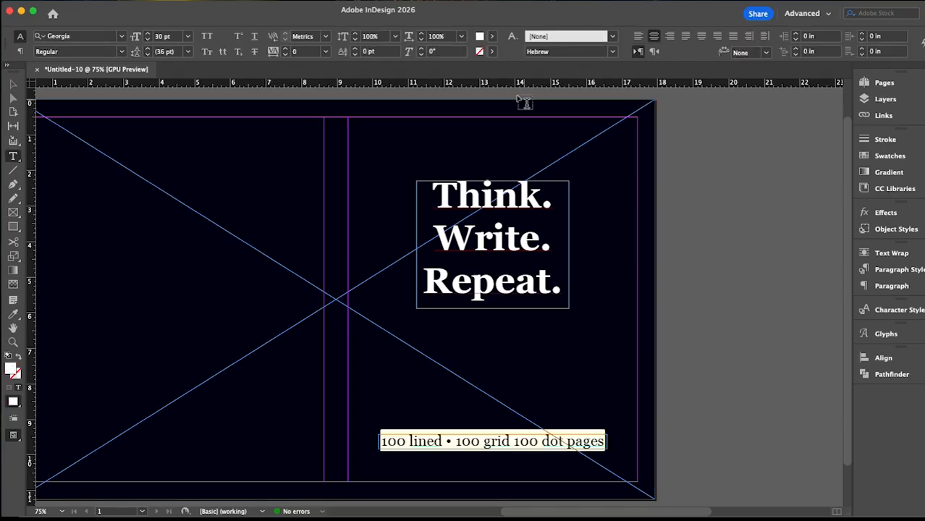
pyautogui.click(490, 37)
pyautogui.click(410, 150)
pyautogui.click(464, 189)
pyautogui.doubleClick(393, 176)
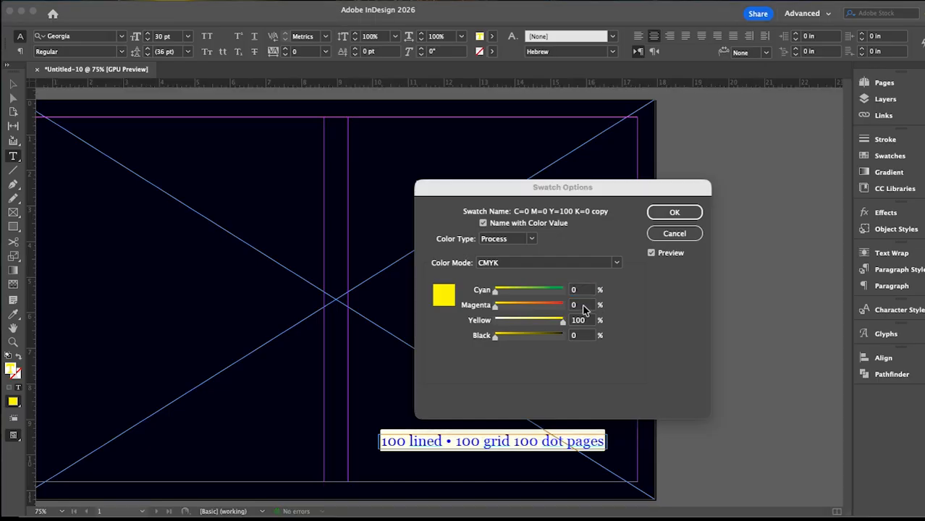
# - Turn the copied swatch into a muted gold with Magenta 18%, Yellow 49% and an adjusted Black value
pyautogui.click(572, 305)
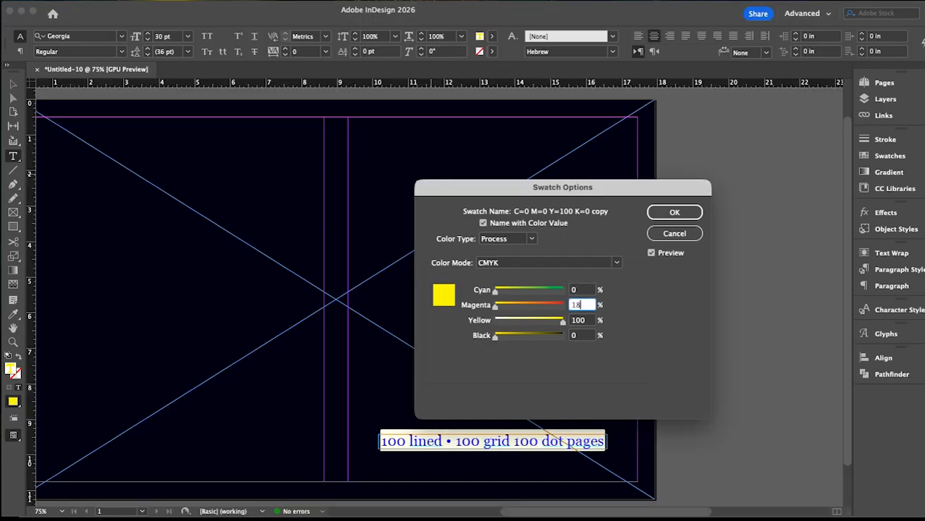
pyautogui.doubleClick(579, 320)
pyautogui.write('49')
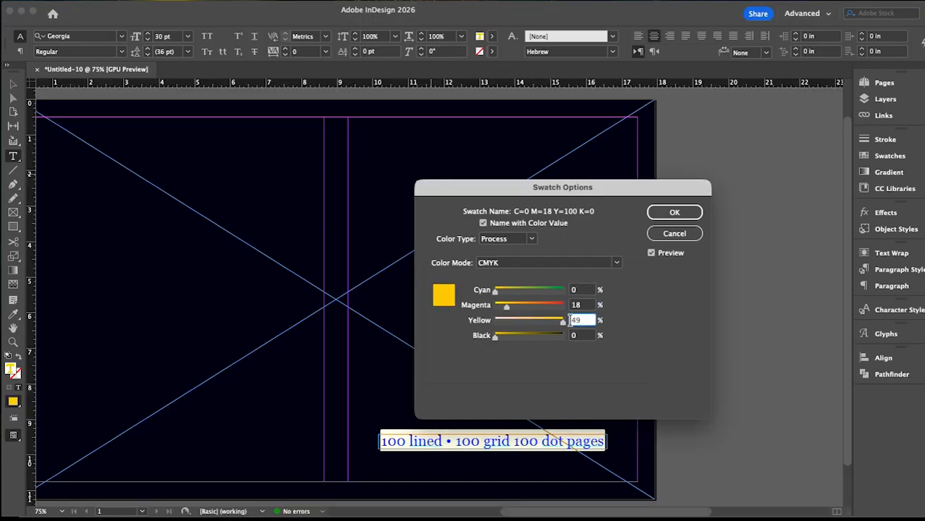
pyautogui.doubleClick(572, 335)
pyautogui.click(669, 214)
pyautogui.press('Escape')
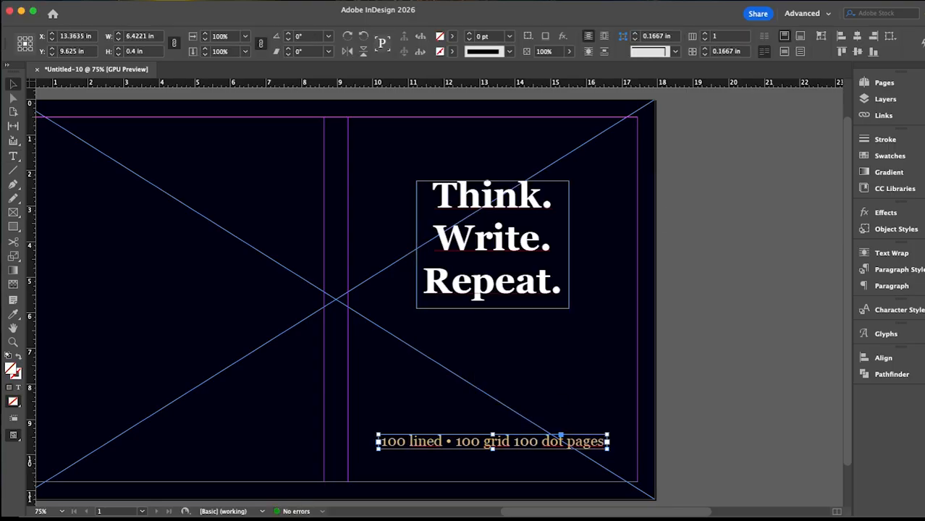
# - Draw a horizontal line about 6.27 in long above the title and give its stroke the gold swatch
pyautogui.click(14, 172)
pyautogui.moveTo(384, 145); pyautogui.dragTo(608, 145)
pyautogui.press('v')
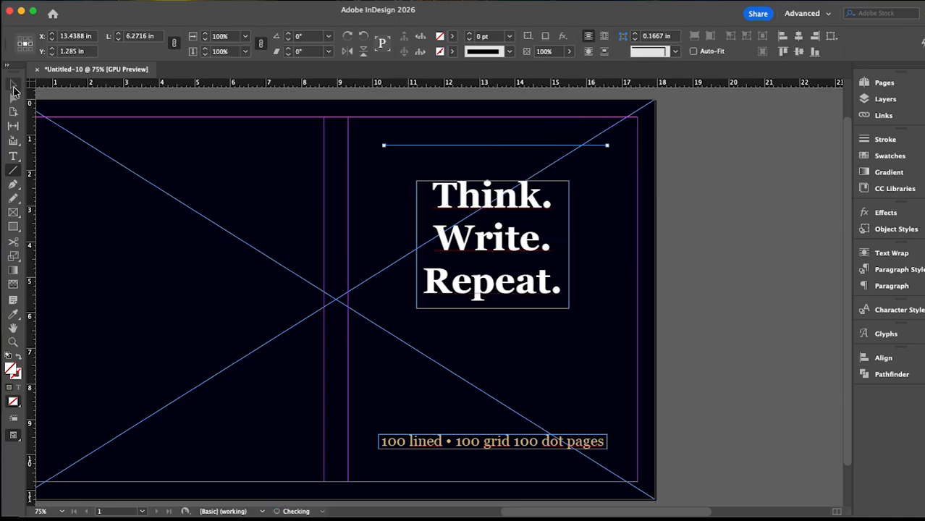
pyautogui.click(450, 50)
pyautogui.scroll(-3, 376, 166)
pyautogui.click(376, 166)
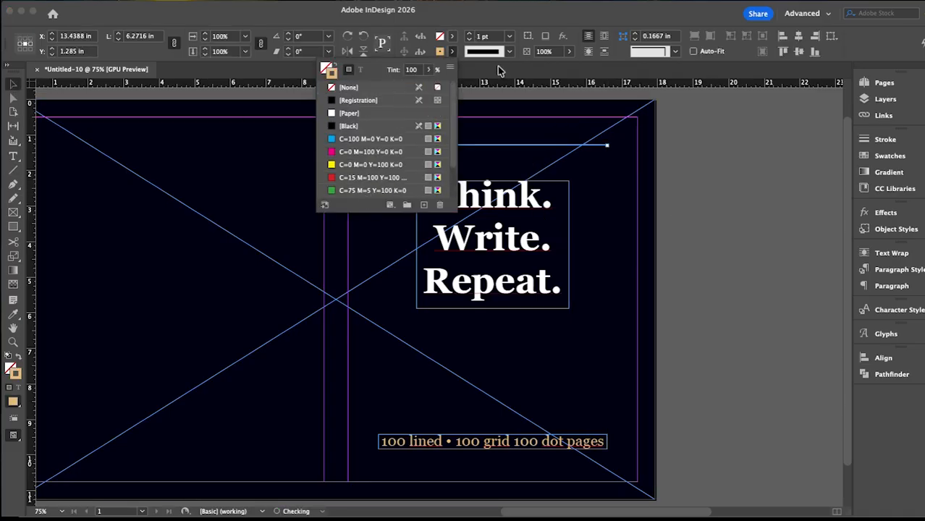
# - Set the stroke weight of the gold line above the title to 3 pt
pyautogui.click(511, 52)
pyautogui.click(502, 89)
pyautogui.click(470, 34)
pyautogui.click(470, 34)
pyautogui.click(470, 34)
pyautogui.click(469, 34)
pyautogui.click(470, 34)
pyautogui.click(470, 34)
pyautogui.click(720, 205)
pyautogui.click(554, 145)
pyautogui.click(510, 51)
pyautogui.click(495, 69)
pyautogui.click(470, 38)
pyautogui.click(470, 38)
pyautogui.click(470, 38)
pyautogui.click(470, 39)
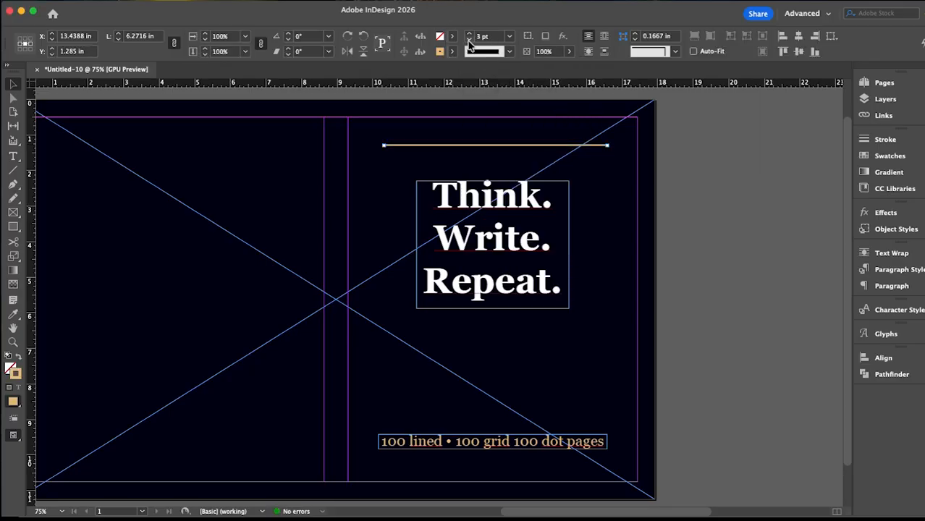
pyautogui.click(709, 186)
# - Add a thinner copy of the gold line just beneath it and place a vertically flipped copy of the pair below the title
pyautogui.click(554, 146)
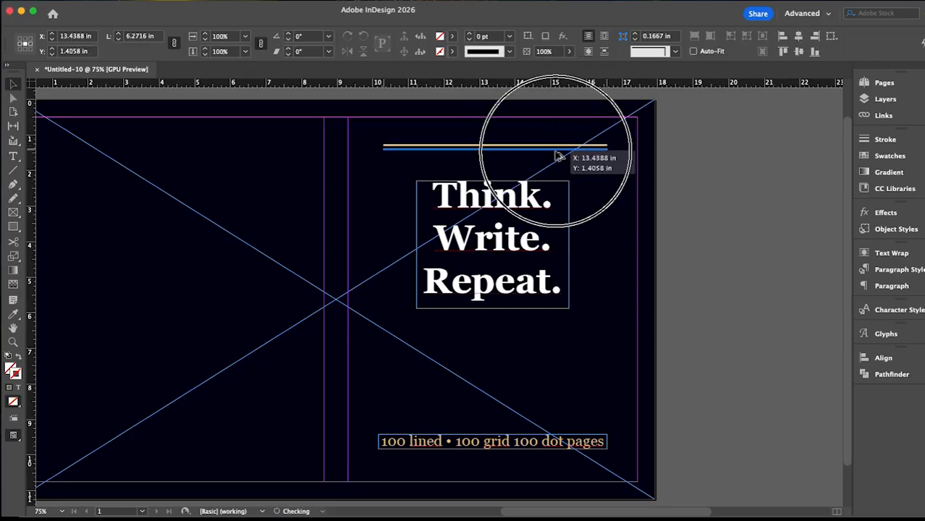
pyautogui.click(706, 188)
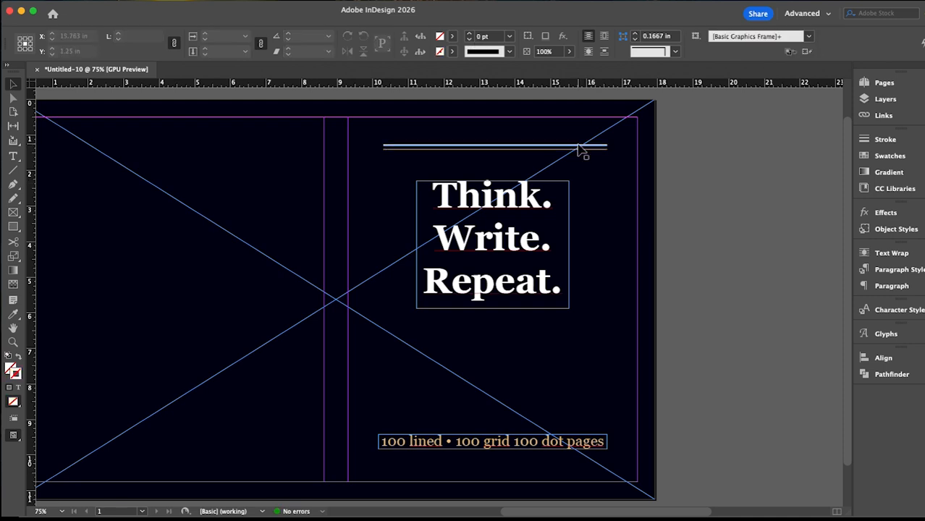
pyautogui.moveTo(555, 146); pyautogui.dragTo(553, 346)
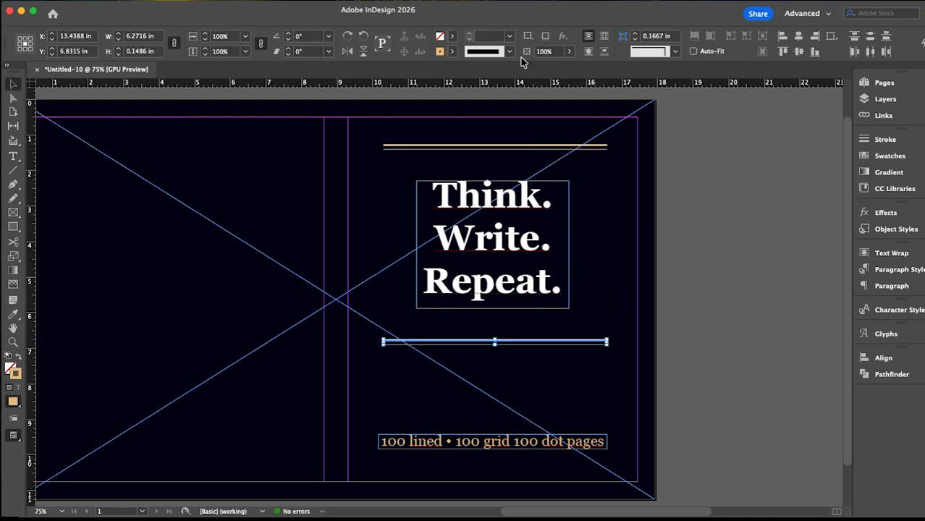
pyautogui.click(719, 299)
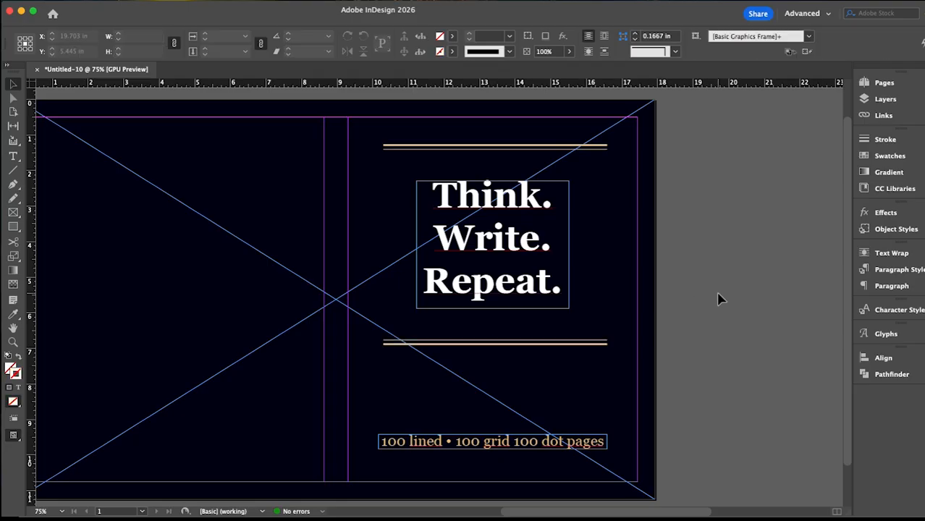
# - Draw a circle about 0.18 in across below the lower pair of lines and fill it with the gold swatch
pyautogui.moveTo(13, 212); pyautogui.dragTo(52, 241)
pyautogui.click(53, 239)
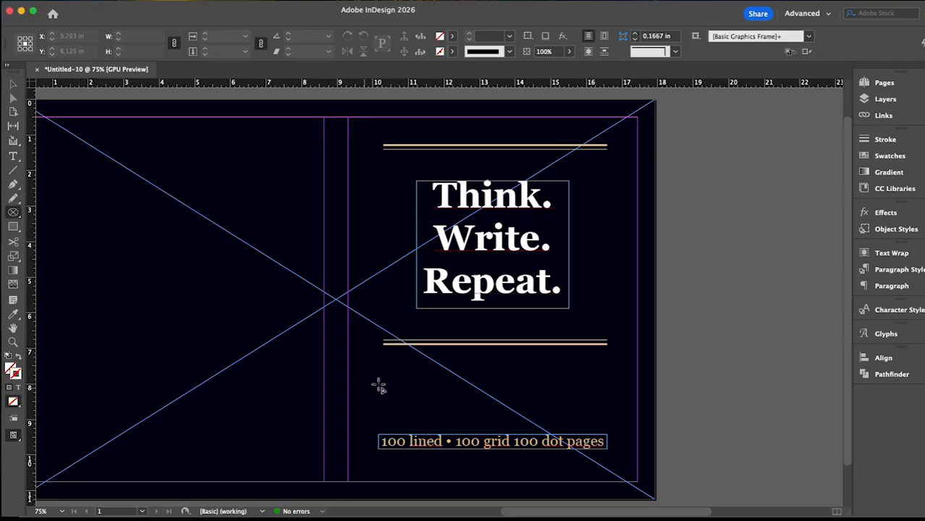
pyautogui.moveTo(417, 372); pyautogui.dragTo(423, 379)
pyautogui.click(452, 35)
pyautogui.click(350, 175)
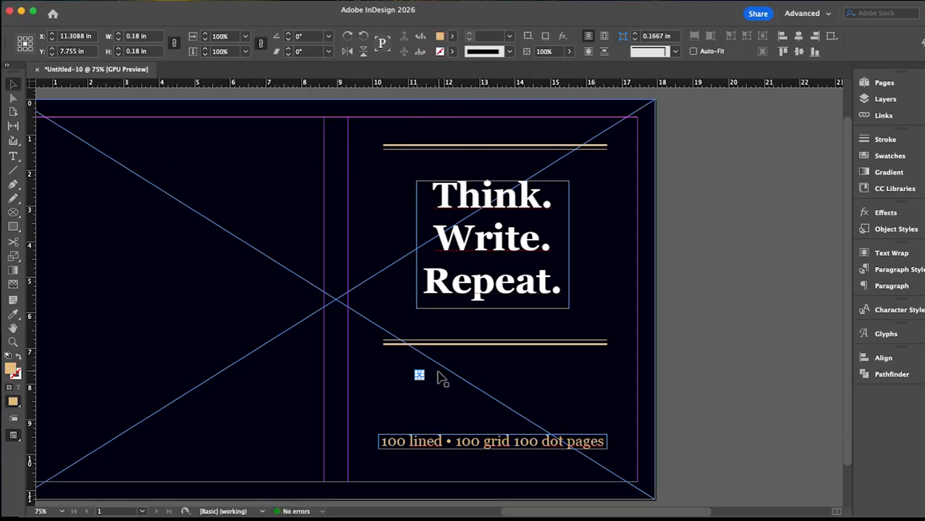
# - Duplicate the gold circle into an evenly spaced row of three and copy that row further right, leaving a gap between them
pyautogui.press('super+equal')
pyautogui.moveTo(413, 382); pyautogui.dragTo(479, 389)
pyautogui.keyDown('shift'); pyautogui.click(441, 383); pyautogui.keyUp('shift')
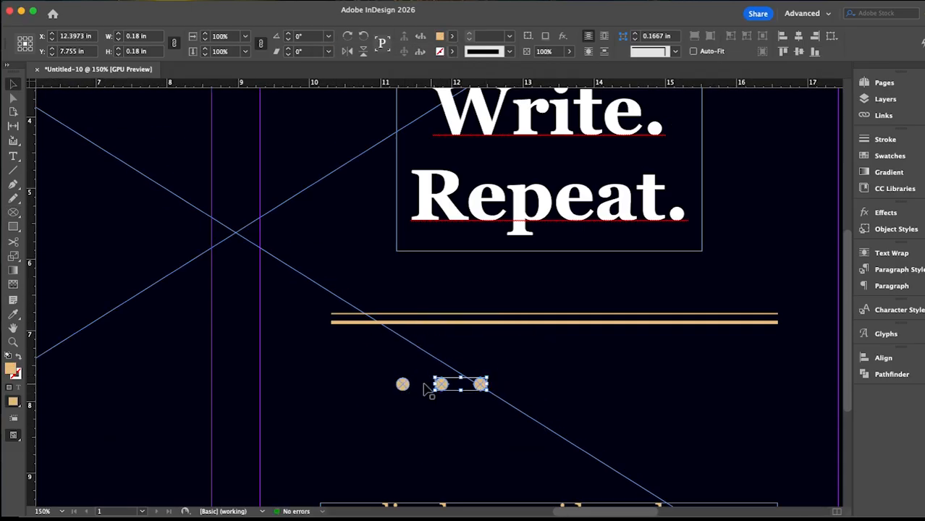
pyautogui.keyDown('shift'); pyautogui.click(403, 384); pyautogui.keyUp('shift')
pyautogui.moveTo(402, 385); pyautogui.dragTo(598, 396)
# - Draw a rectangle about 0.58 x 0.3 in between the two circle groups and give it a gold stroke
pyautogui.click(13, 226)
pyautogui.moveTo(510, 375); pyautogui.dragTo(553, 396)
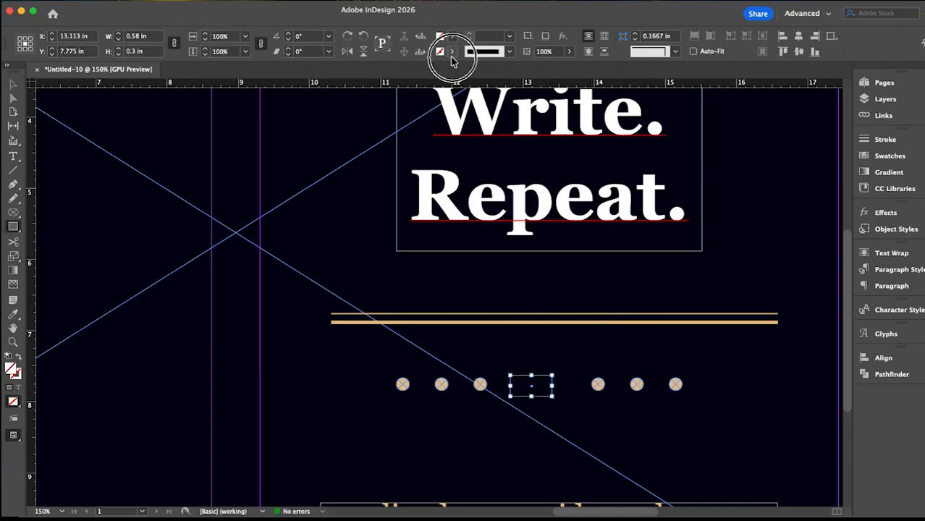
pyautogui.click(452, 54)
pyautogui.scroll(-3, 375, 183)
pyautogui.click(365, 190)
# - Move the three circles on the right closer to the rectangle so the spacing matches the left side
pyautogui.click(13, 84)
pyautogui.click(599, 385)
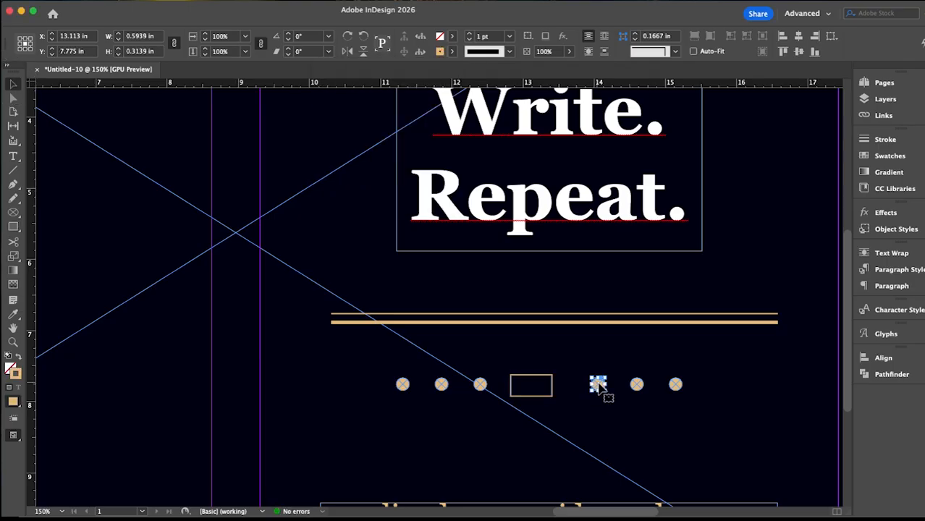
pyautogui.keyDown('shift'); pyautogui.click(638, 386); pyautogui.keyUp('shift')
pyautogui.keyDown('shift'); pyautogui.click(679, 386); pyautogui.keyUp('shift')
pyautogui.moveTo(678, 386); pyautogui.dragTo(662, 386)
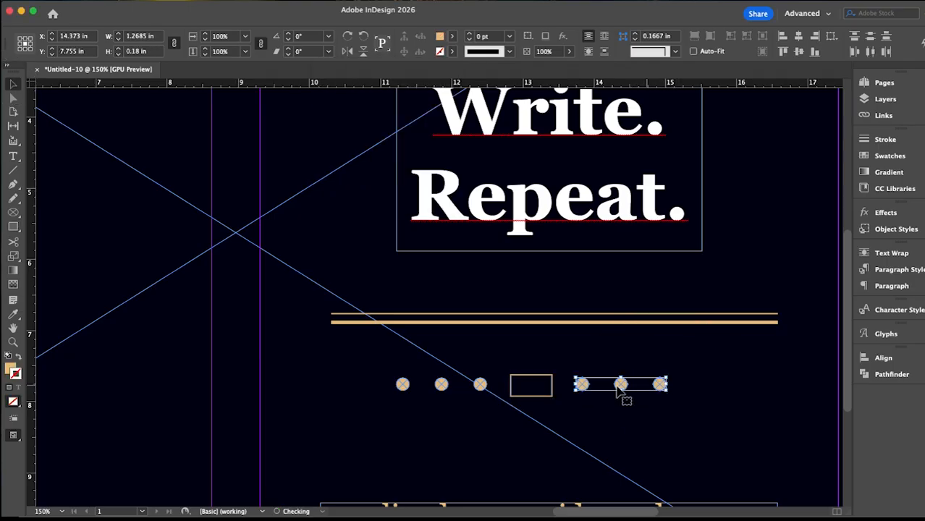
# - Align all six circles and the rectangle vertically and centre the row under the title at about X 13.36 in
pyautogui.keyDown('shift'); pyautogui.click(551, 395); pyautogui.keyUp('shift')
pyautogui.keyDown('shift'); pyautogui.click(479, 384); pyautogui.keyUp('shift')
pyautogui.keyDown('shift'); pyautogui.click(441, 385); pyautogui.keyUp('shift')
pyautogui.keyDown('shift'); pyautogui.click(402, 385); pyautogui.keyUp('shift')
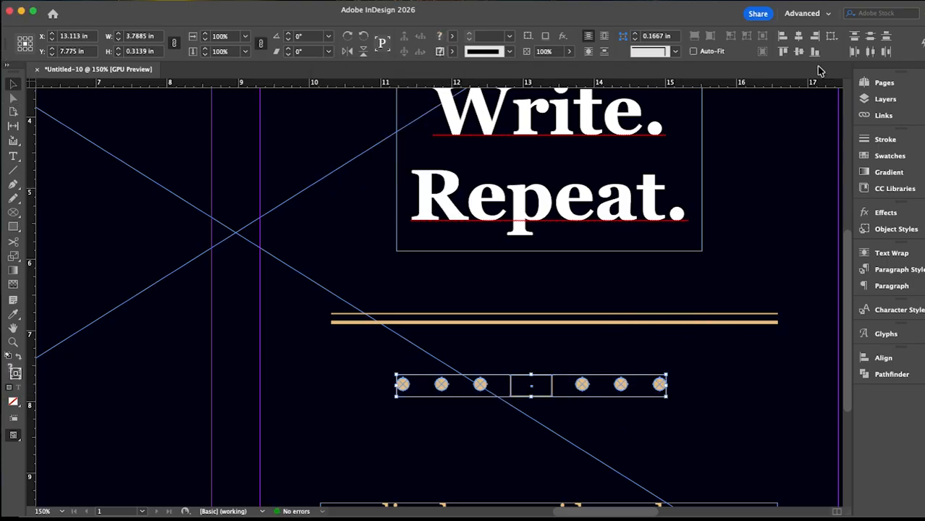
pyautogui.moveTo(589, 385); pyautogui.dragTo(606, 386)
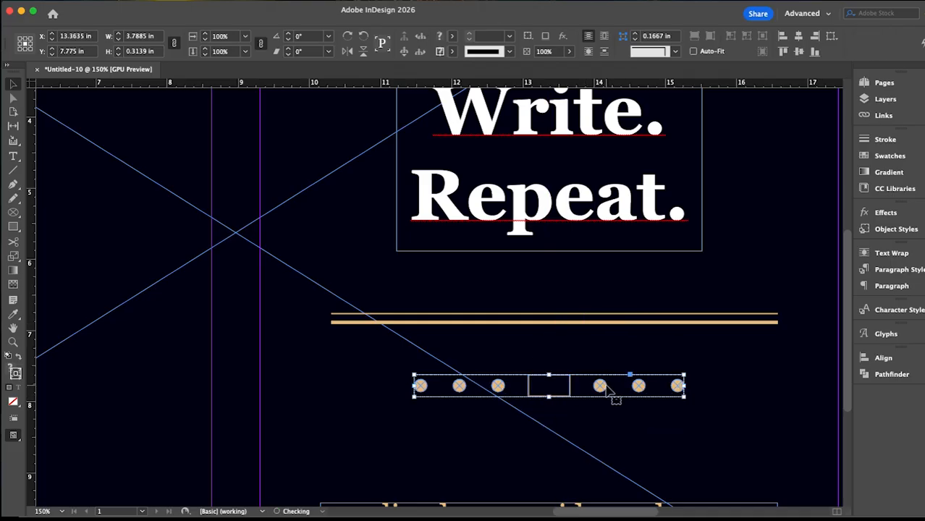
# - Examine the whole cover in preview mode without guides and frame edges
pyautogui.press('super+minus')
pyautogui.press('super+minus')
pyautogui.press('super+minus')
pyautogui.press('super+minus')
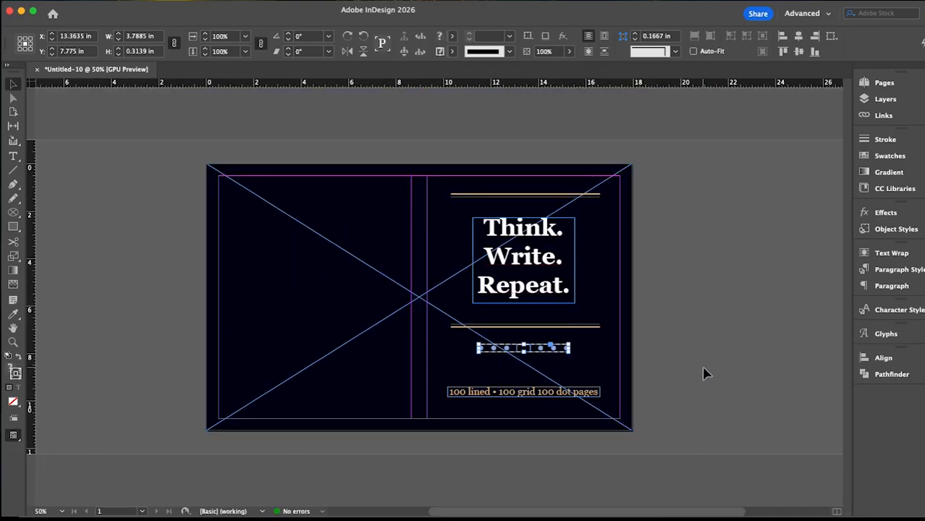
pyautogui.click(707, 374)
pyautogui.press('w')
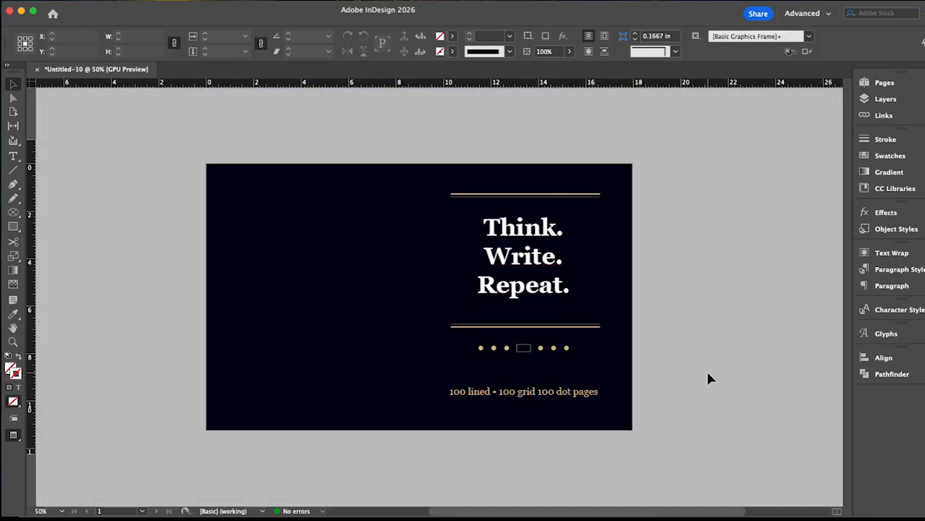
pyautogui.press('w')
# - Insert a bullet between "grid" and "100 dot" in the subtitle, matching the one after "lined"
pyautogui.doubleClick(543, 392)
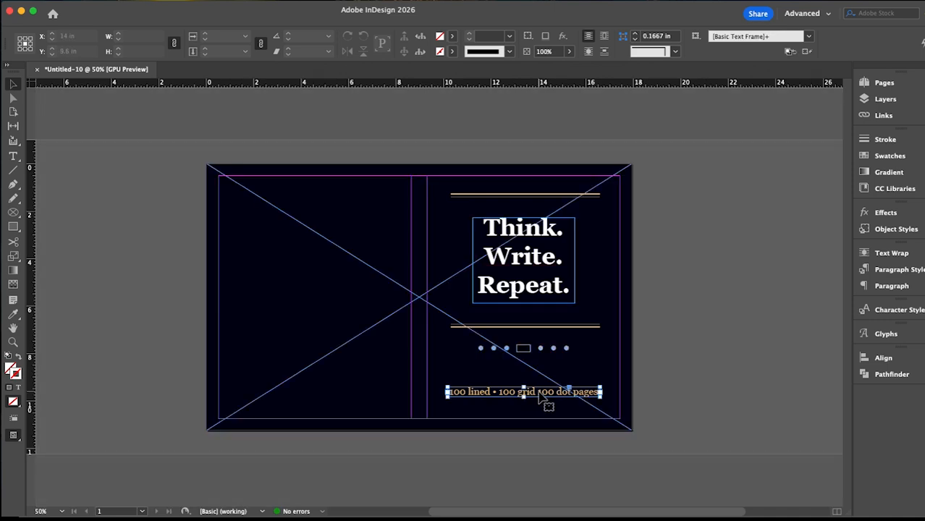
pyautogui.hotkey('alt', '8')
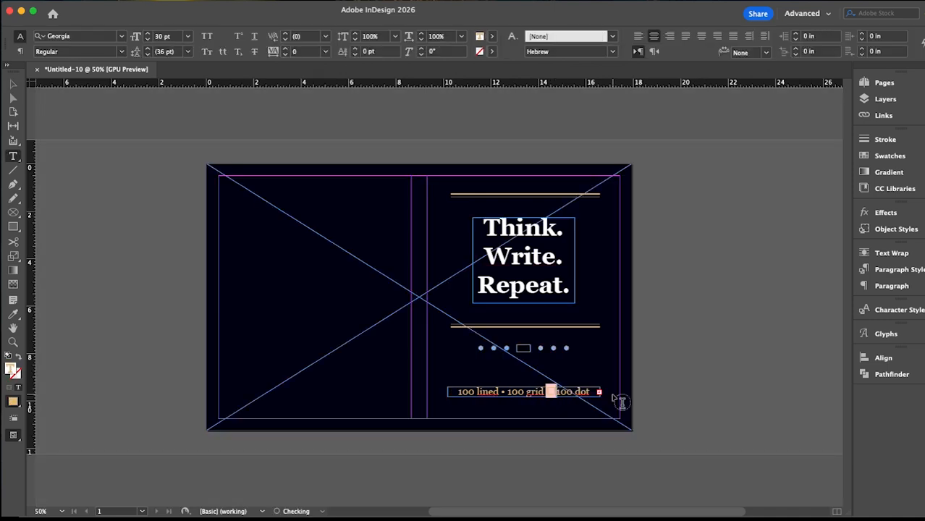
pyautogui.press('BackSpace')
pyautogui.doubleClick(496, 392)
pyautogui.press('super+c')
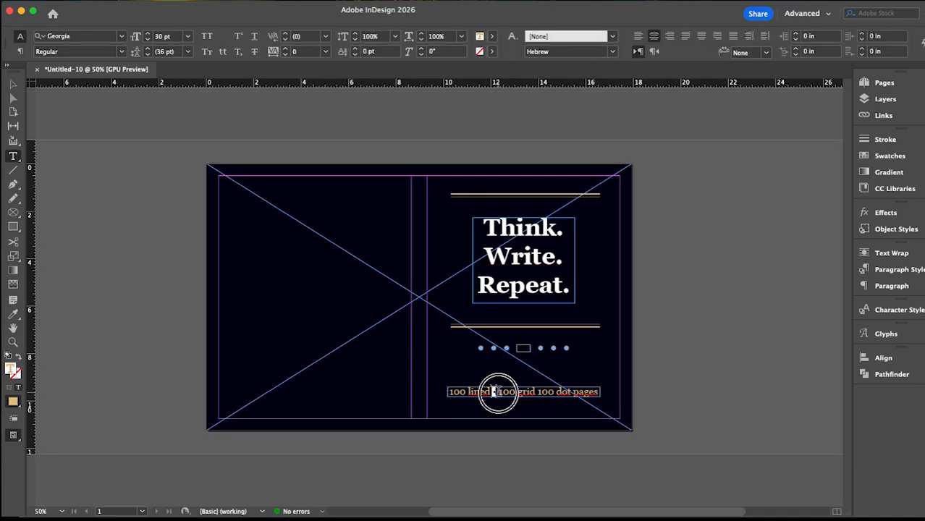
pyautogui.click(576, 411)
pyautogui.press('super+v')
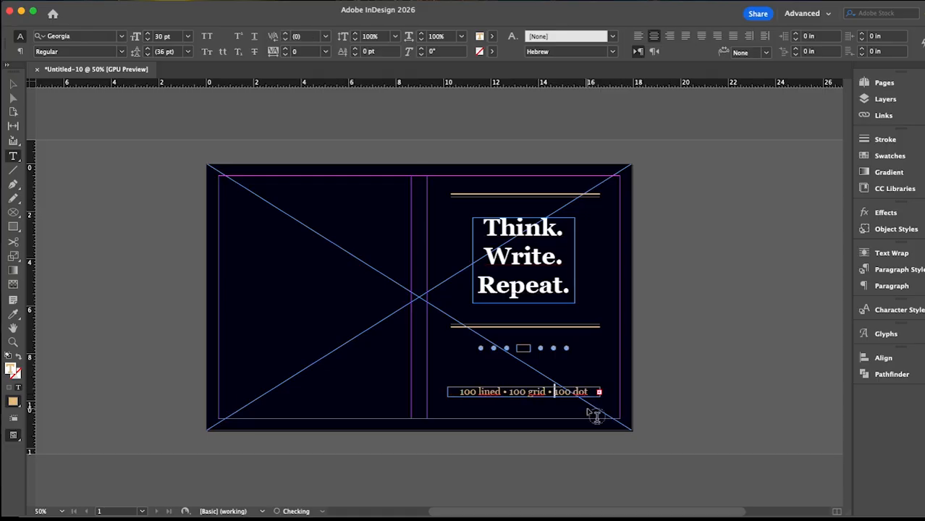
# - Enlarge the subtitle frame to about 6.86 x 0.5 in so the full line fits, and preview the cover
pyautogui.press('Escape')
pyautogui.moveTo(600, 391); pyautogui.dragTo(608, 396)
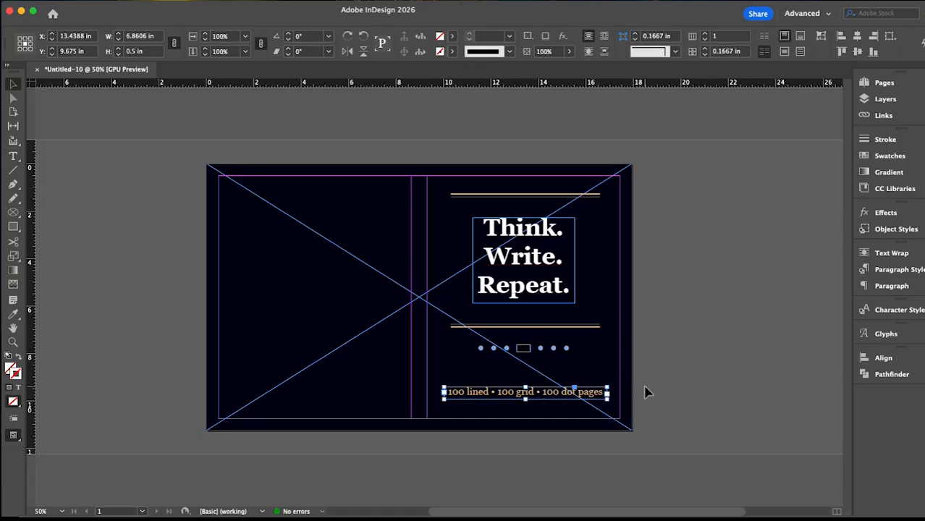
pyautogui.doubleClick(543, 392)
pyautogui.press('Escape')
pyautogui.click(666, 318)
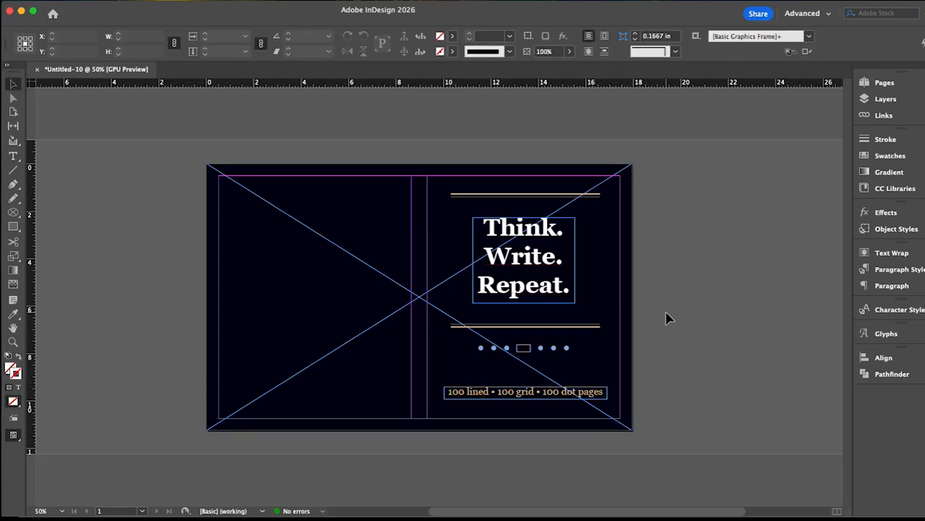
pyautogui.press('w')
pyautogui.press('w')
# - Copy the title frame onto the back cover and rotate the copy 90° counterclockwise
pyautogui.moveTo(539, 271); pyautogui.dragTo(352, 292)
pyautogui.click(360, 36)
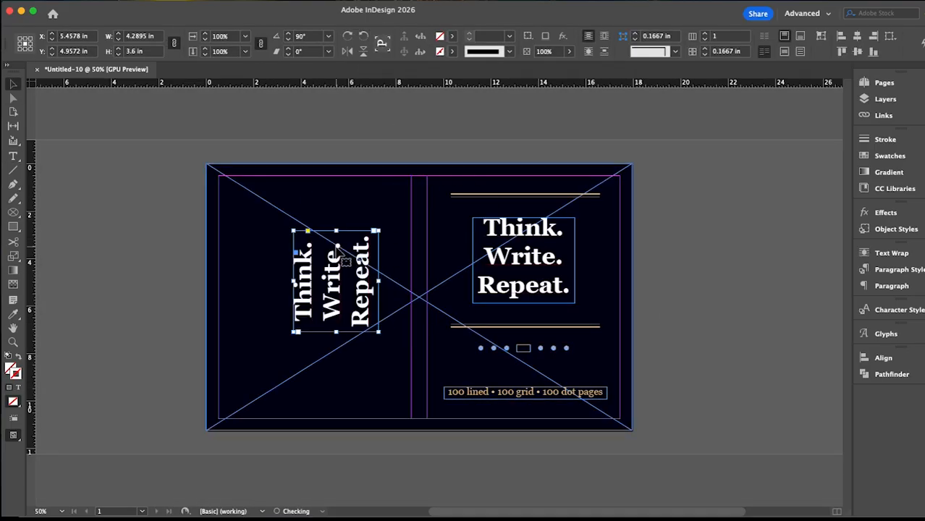
# - Set the rotated title's text to 18 pt and join its three words into a single line
pyautogui.doubleClick(329, 277)
pyautogui.hotkey('ctrl', 'a')
pyautogui.click(187, 37)
pyautogui.click(181, 148)
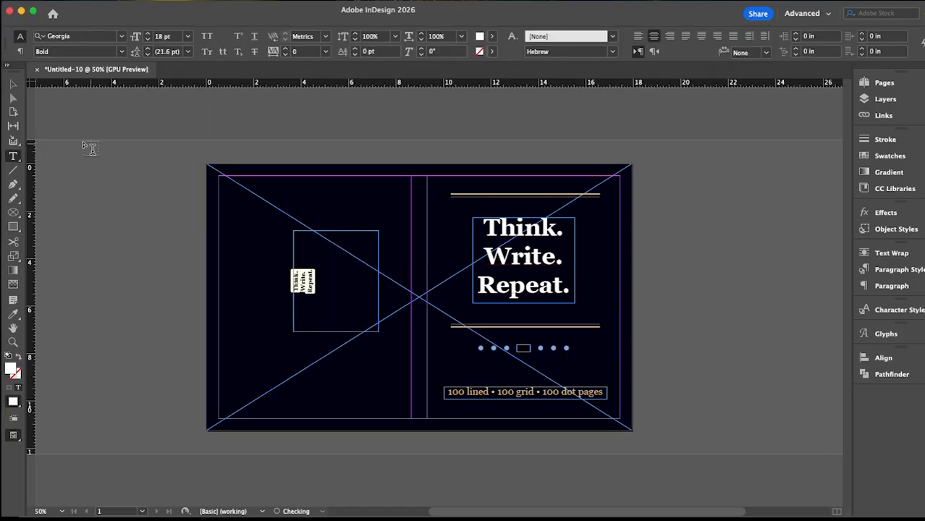
pyautogui.click(299, 259)
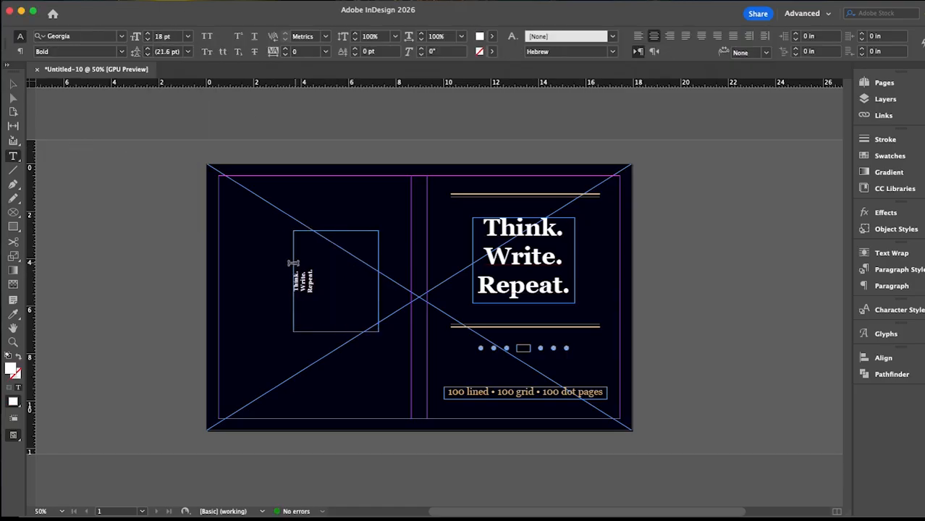
pyautogui.press('Delete')
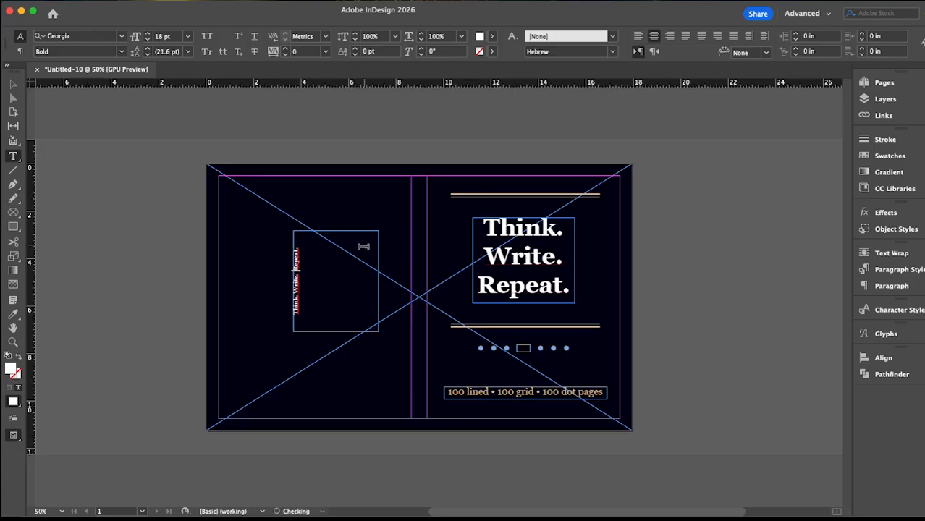
# - Narrow the rotated title frame to fit the spine, centre it there, and preview the cover
pyautogui.click(13, 84)
pyautogui.moveTo(379, 282); pyautogui.dragTo(426, 314)
pyautogui.click(663, 312)
pyautogui.press('w')
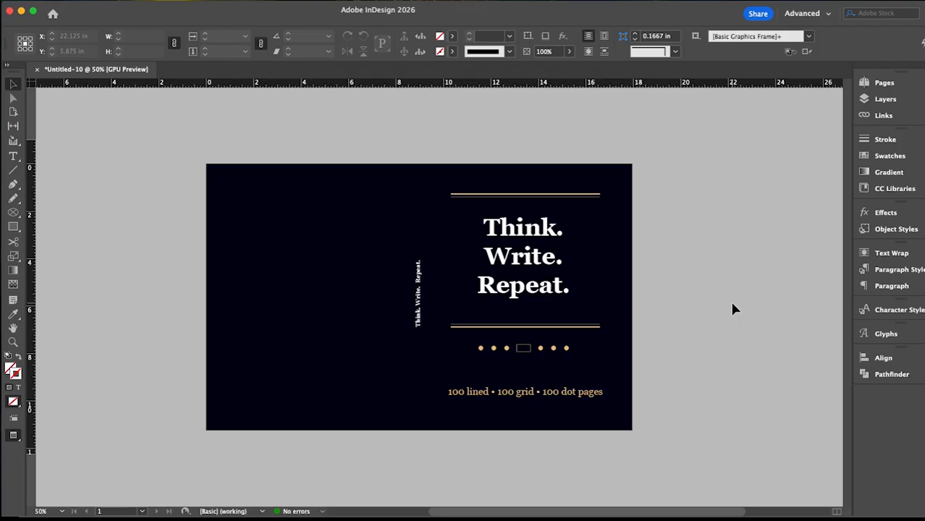
pyautogui.press('w')
# - Increase the font size of all the spine title text by about 2 pt
pyautogui.doubleClick(420, 290)
pyautogui.press('super+a')
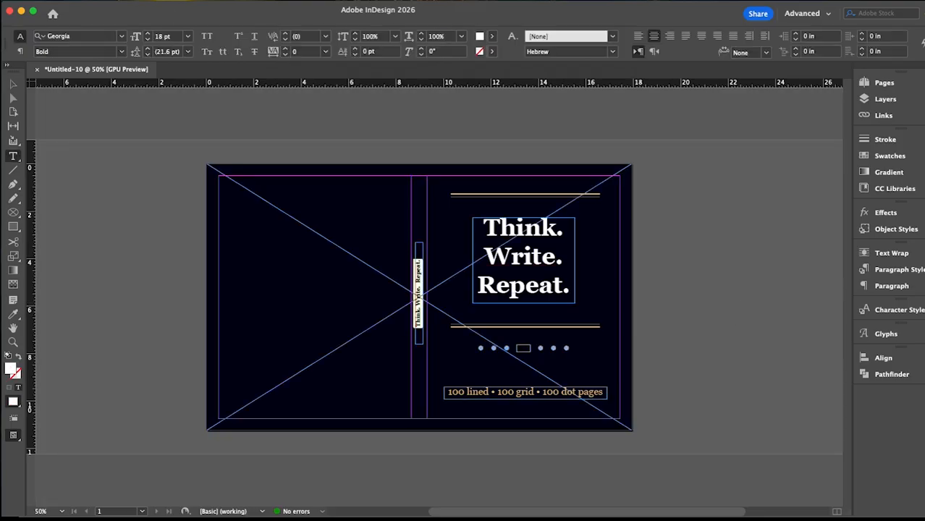
pyautogui.click(149, 34)
pyautogui.click(148, 35)
pyautogui.click(13, 84)
pyautogui.click(65, 154)
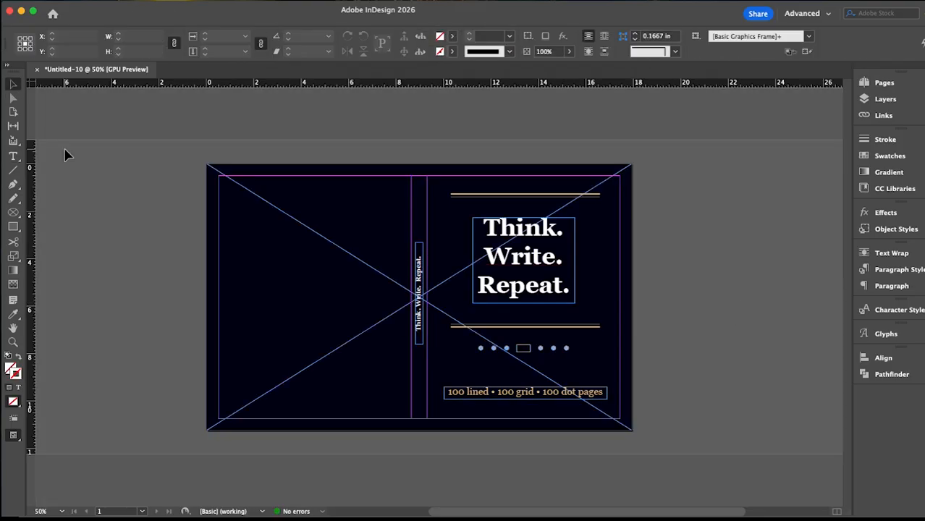
# - Lay the KDP cover template over the design at 53% opacity to check the boundaries, and remove it
pyautogui.moveTo(1, 243); pyautogui.dragTo(146, 232)
pyautogui.click(176, 157)
pyautogui.moveTo(277, 204); pyautogui.dragTo(339, 223)
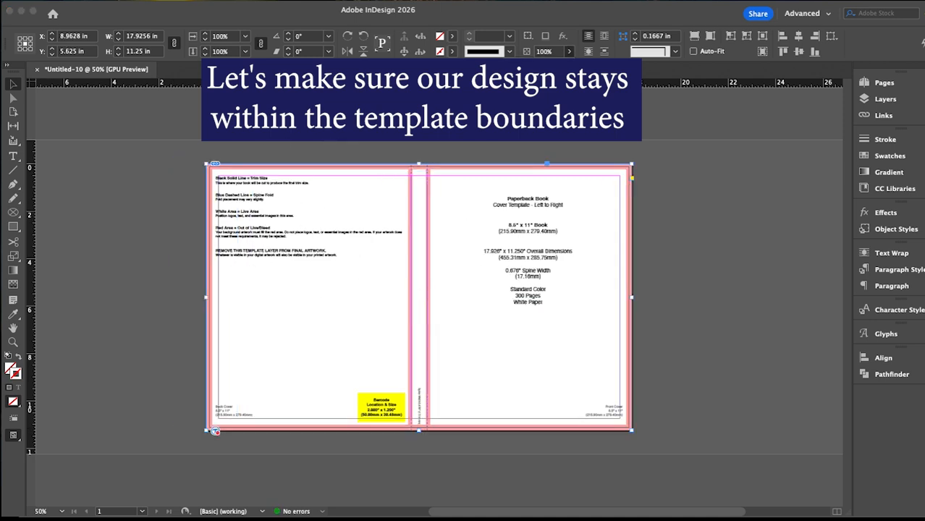
pyautogui.moveTo(570, 64); pyautogui.dragTo(540, 65)
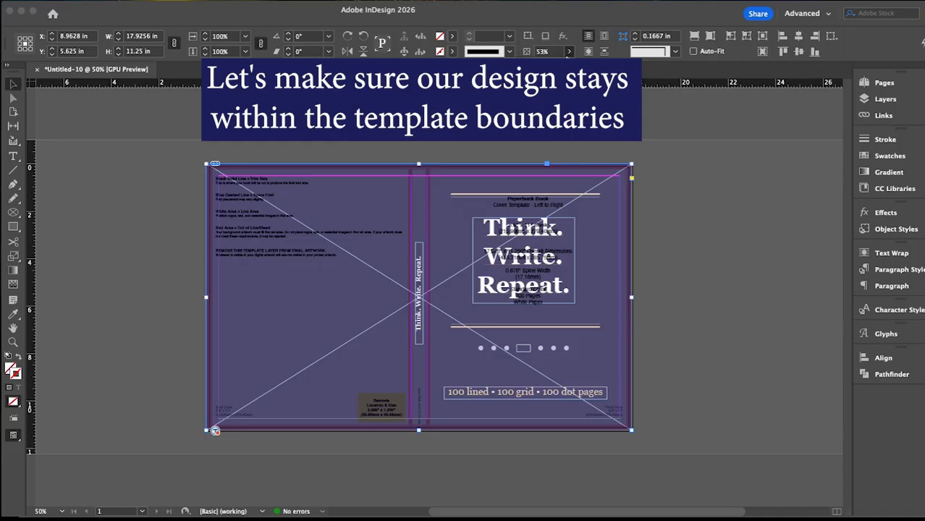
pyautogui.click(671, 162)
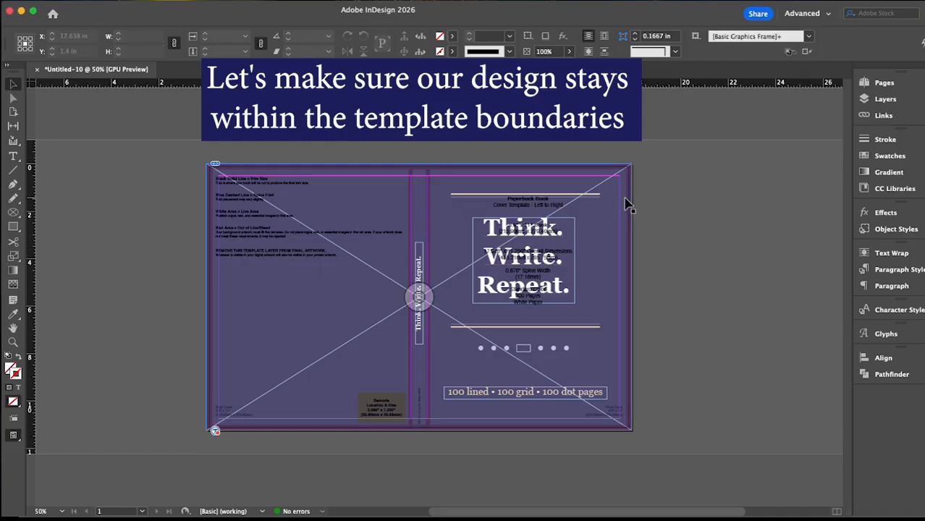
pyautogui.click(627, 203)
pyautogui.press('Delete')
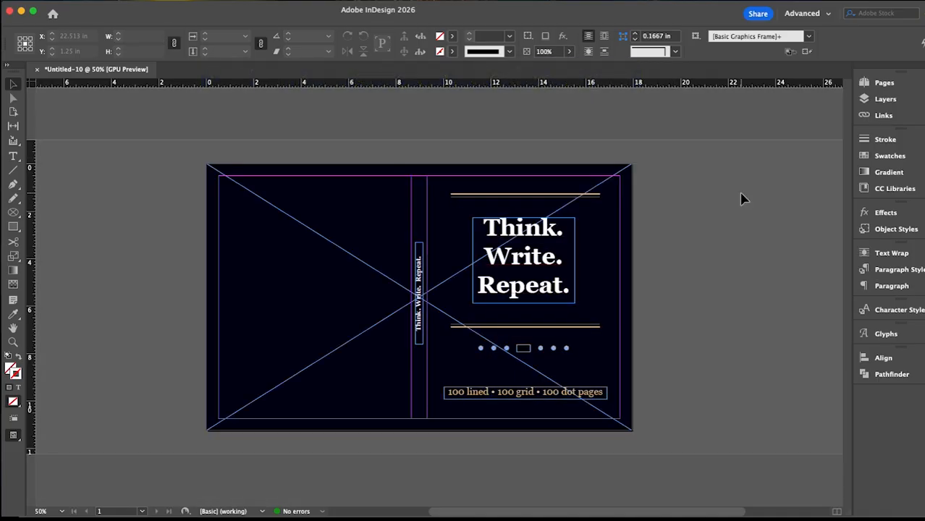
# - Start exporting the cover as an Adobe PDF (Print) file named Cover1 in folder 03
pyautogui.press('super+w')
pyautogui.press('Escape')
pyautogui.click(84, 3)
pyautogui.click(84, 4)
pyautogui.click(86, 5)
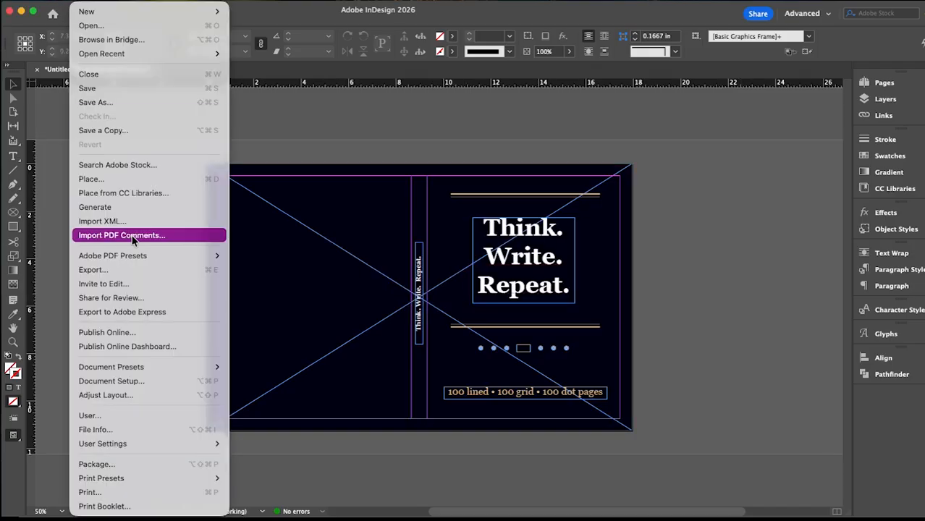
pyautogui.click(133, 270)
pyautogui.press('BackSpace')
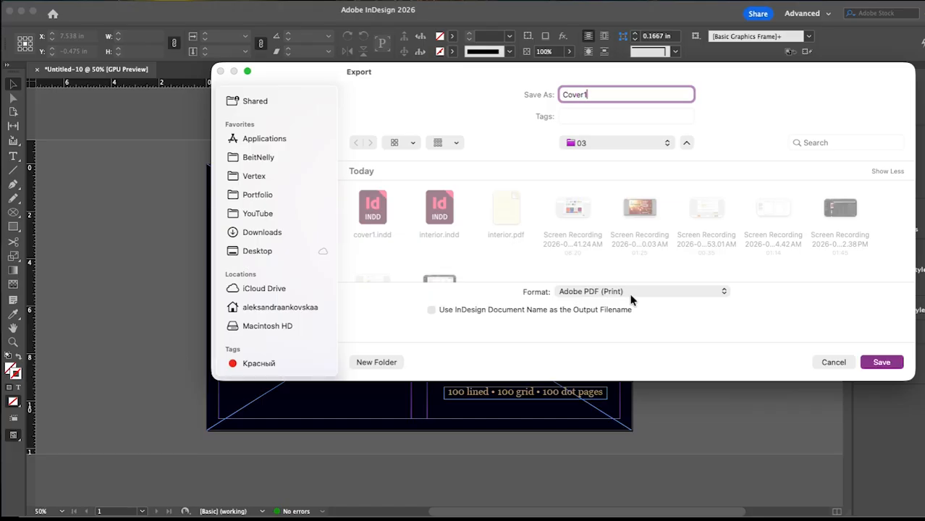
pyautogui.click(879, 362)
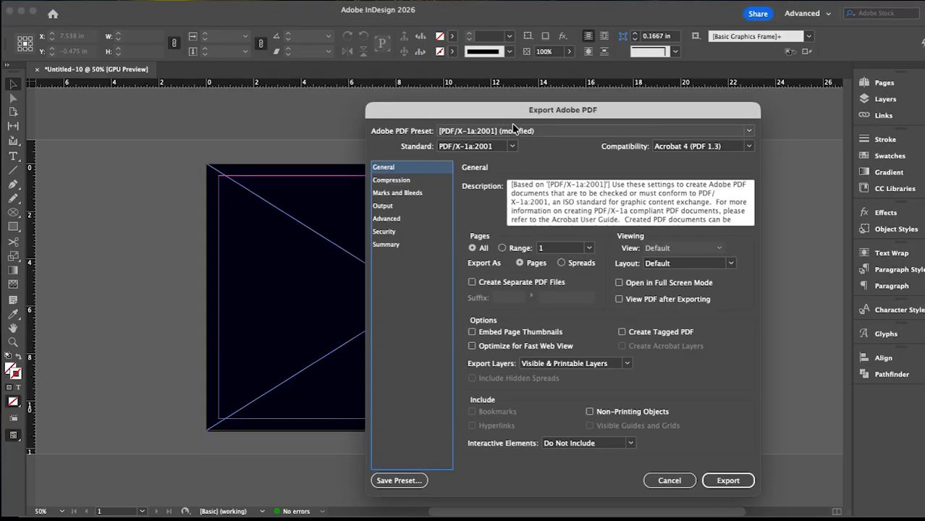
# - Check the marks and bleed settings and export the PDF with the PDF/X-1a:2001 standard
pyautogui.click(394, 179)
pyautogui.click(397, 192)
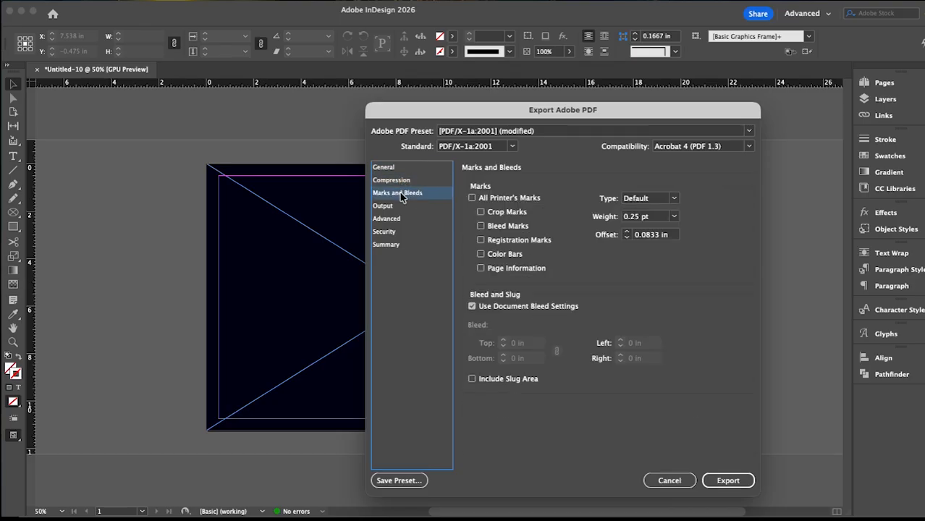
pyautogui.click(383, 167)
pyautogui.click(488, 131)
pyautogui.click(489, 134)
pyautogui.click(734, 482)
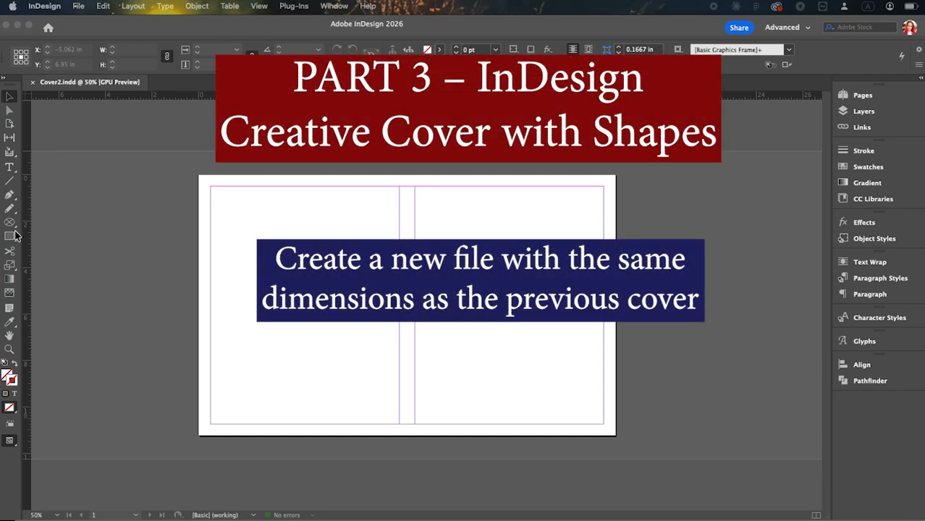
pyautogui.click(11, 197)
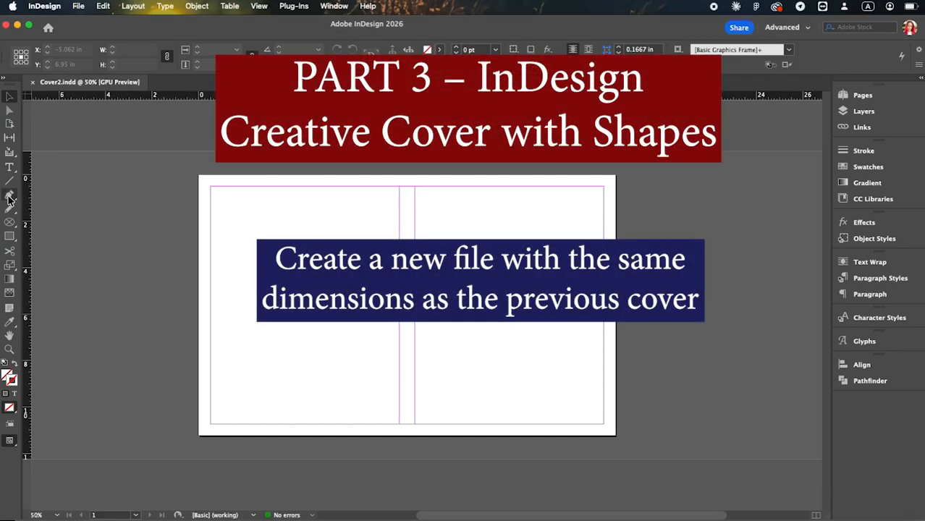
pyautogui.click(444, 213)
pyautogui.moveTo(535, 200); pyautogui.dragTo(587, 208)
pyautogui.press('Delete')
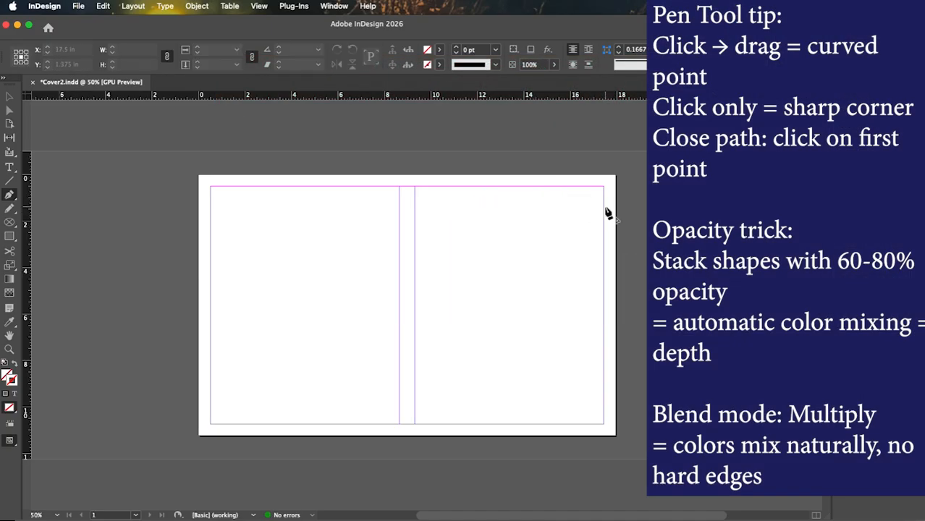
# - Draw a closed rounded four-point shape about 5.5 × 7.3 in on the front cover with the Pen tool
pyautogui.click(460, 218)
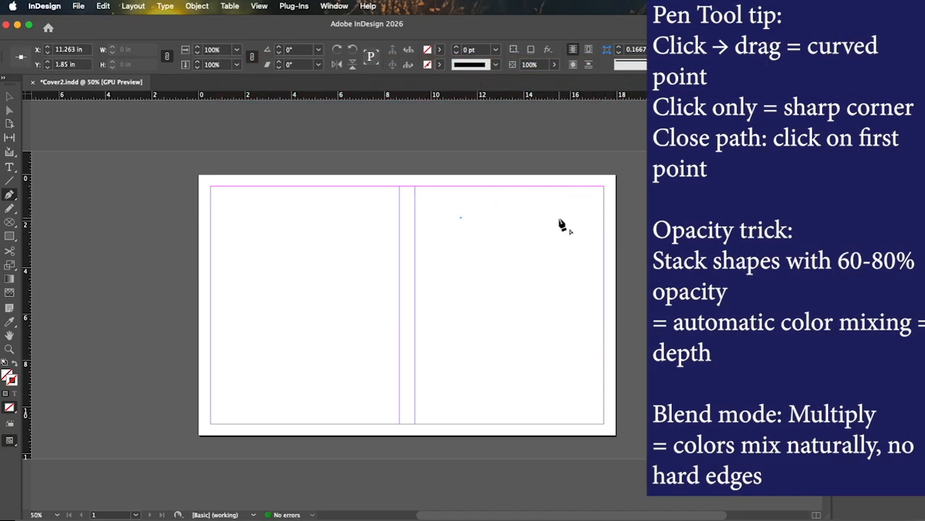
pyautogui.moveTo(565, 225)
pyautogui.mouseDown()
pyautogui.moveTo(615, 242)
pyautogui.moveTo(579, 230)
pyautogui.mouseUp()
pyautogui.moveTo(577, 363); pyautogui.dragTo(571, 389)
pyautogui.moveTo(477, 376); pyautogui.dragTo(468, 372)
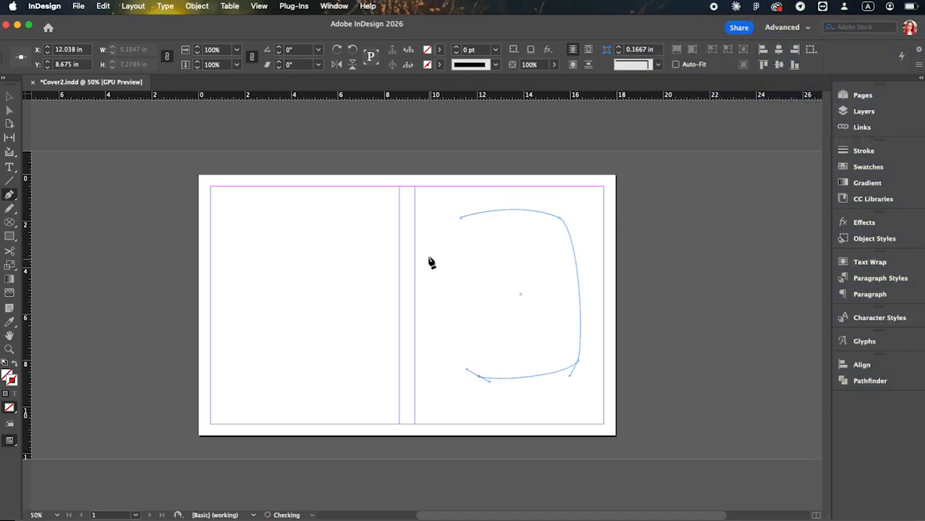
pyautogui.moveTo(461, 219); pyautogui.dragTo(439, 290)
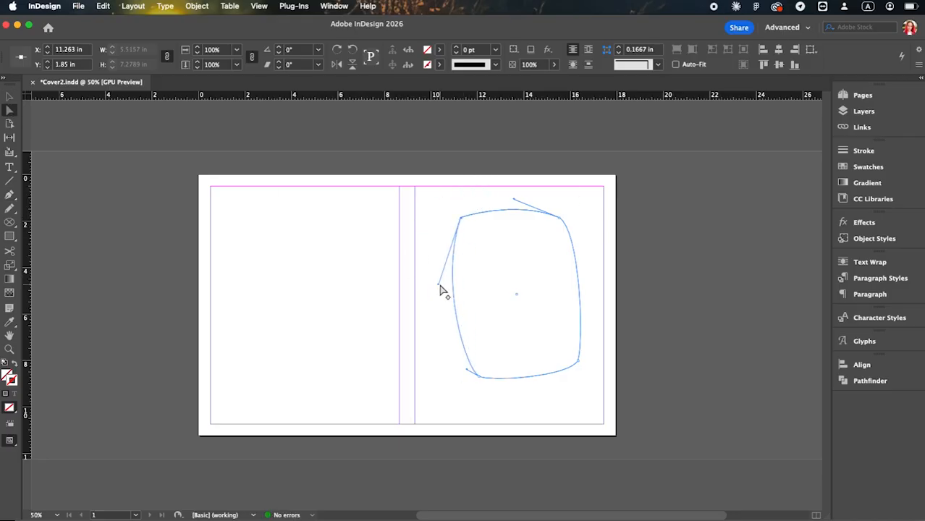
# - Smooth the upper-left and lower-left corners of the shape by adjusting their curve handles
pyautogui.click(441, 296)
pyautogui.click(454, 282)
pyautogui.moveTo(439, 287); pyautogui.dragTo(435, 233)
pyautogui.moveTo(467, 371); pyautogui.dragTo(463, 373)
pyautogui.click(596, 391)
pyautogui.click(465, 222)
pyautogui.click(460, 219)
pyautogui.click(612, 260)
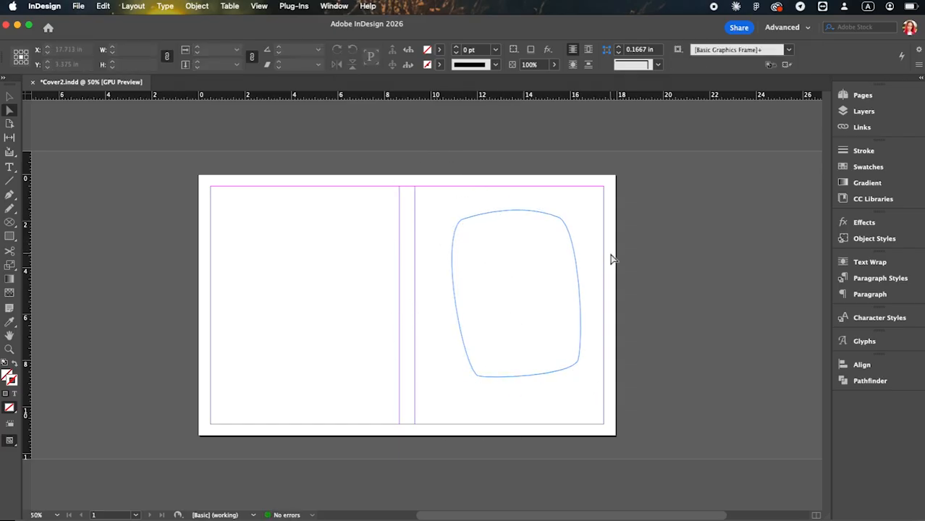
pyautogui.click(482, 379)
pyautogui.moveTo(495, 386); pyautogui.dragTo(493, 393)
pyautogui.click(522, 403)
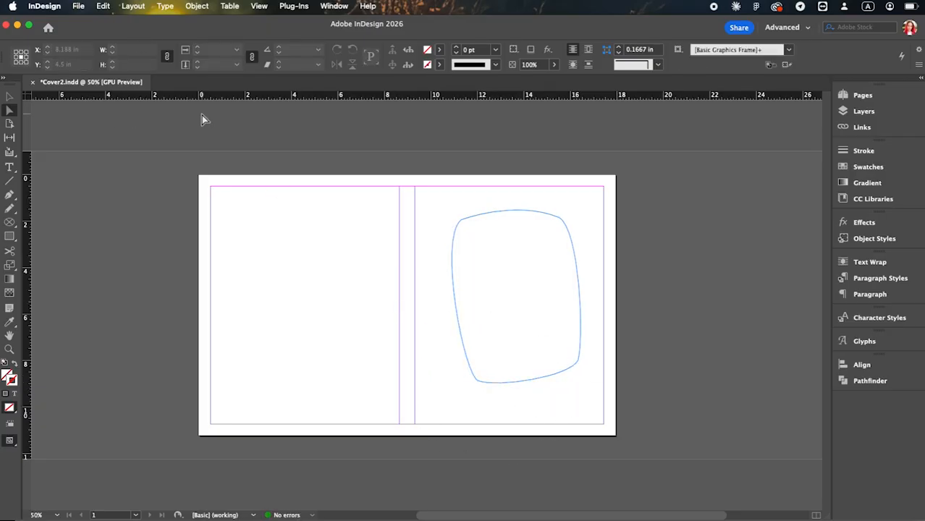
# - Create a new red process swatch with C=0 M=90 Y=100 K=0
pyautogui.click(439, 64)
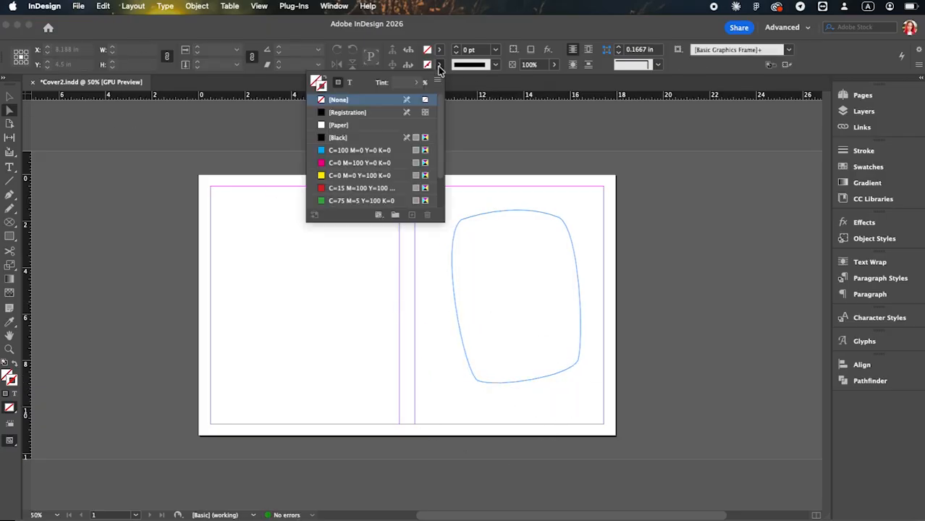
pyautogui.scroll(-3, 366, 163)
pyautogui.click(365, 150)
pyautogui.click(411, 215)
pyautogui.doubleClick(357, 201)
pyautogui.moveTo(548, 312); pyautogui.dragTo(542, 313)
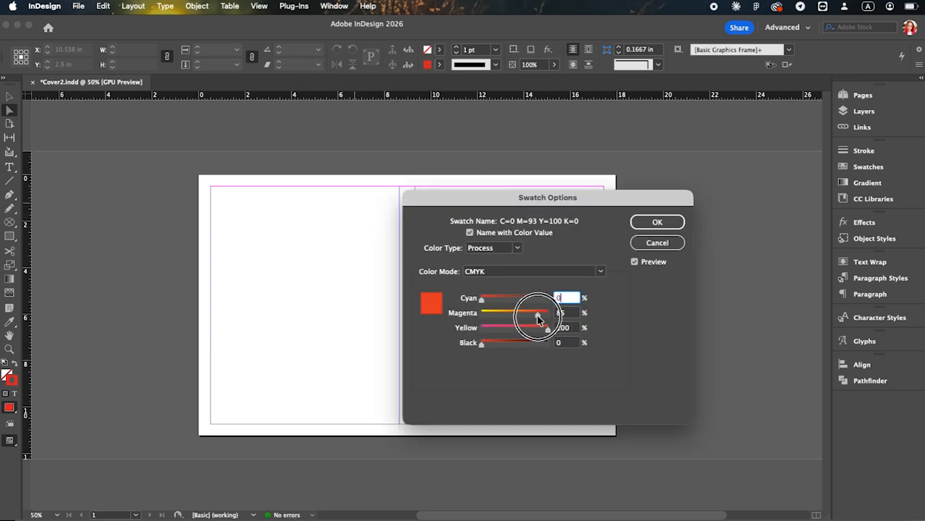
pyautogui.click(656, 222)
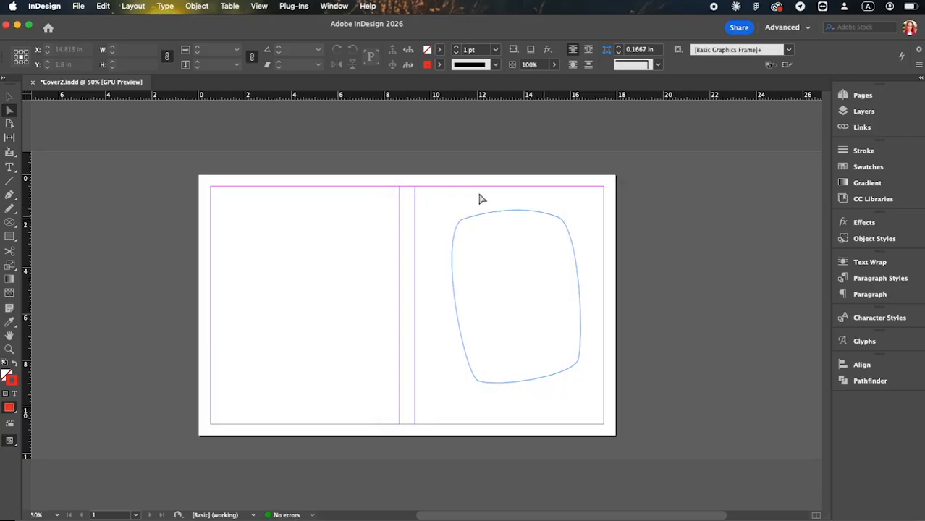
# - Fill the rounded shape on the front cover with the new red swatch
pyautogui.click(435, 65)
pyautogui.click(325, 78)
pyautogui.click(324, 77)
pyautogui.click(325, 76)
pyautogui.click(582, 217)
pyautogui.click(575, 268)
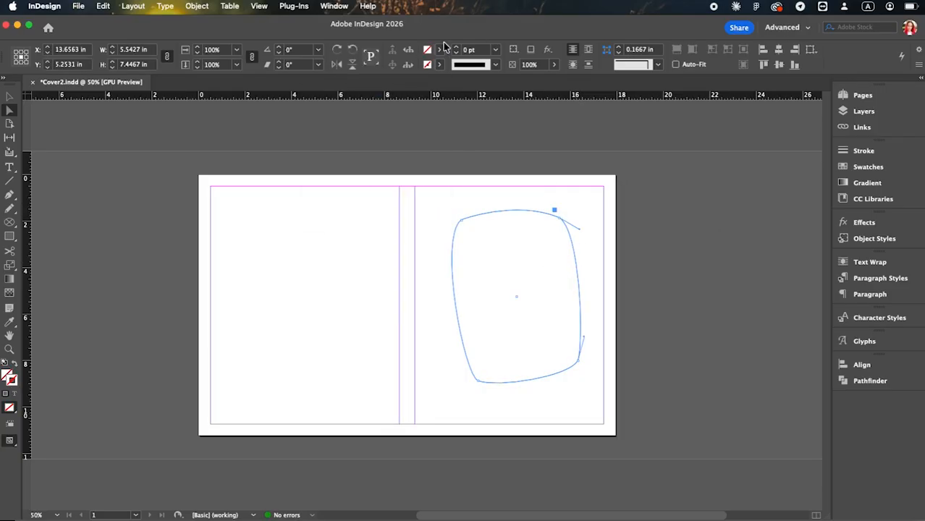
pyautogui.click(439, 50)
pyautogui.click(330, 186)
# - Enlarge the red shape to about 6.5 × 8.7 in and place a copy beside it towards the spine, rotated -31.5°
pyautogui.moveTo(562, 303); pyautogui.dragTo(668, 353)
pyautogui.press('v')
pyautogui.moveTo(637, 300); pyautogui.dragTo(509, 304)
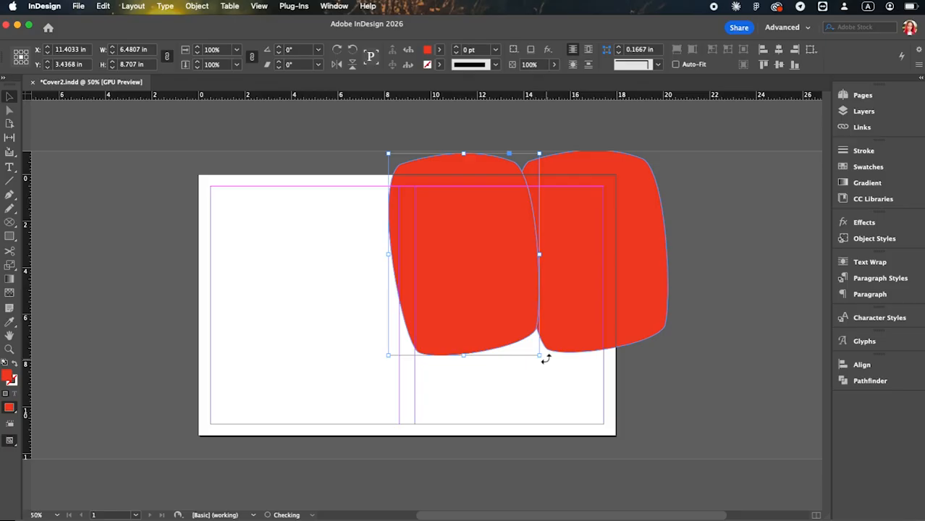
pyautogui.moveTo(547, 356); pyautogui.dragTo(497, 365)
# - Fill the rotated copy with a new orange swatch, C=0 M=66 Y=100 K=0, and enlarge the copy
pyautogui.click(438, 51)
pyautogui.doubleClick(373, 185)
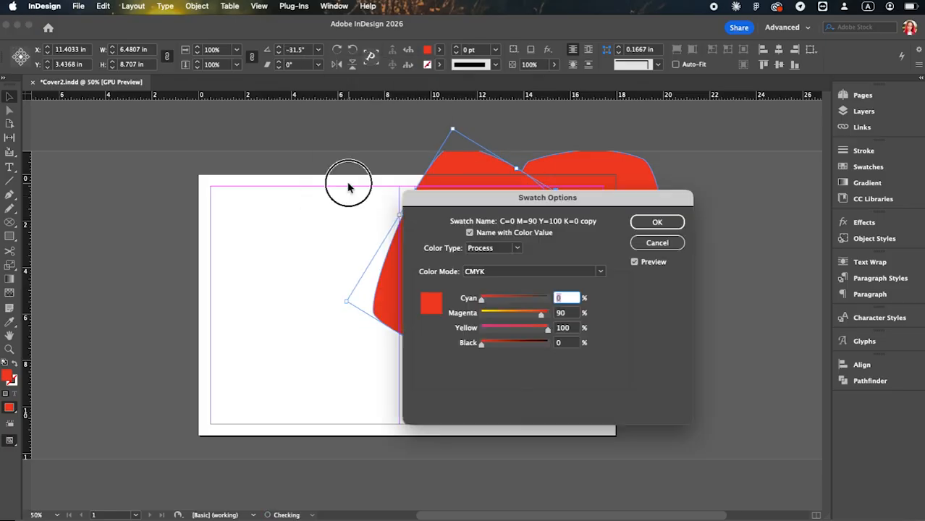
pyautogui.click(527, 317)
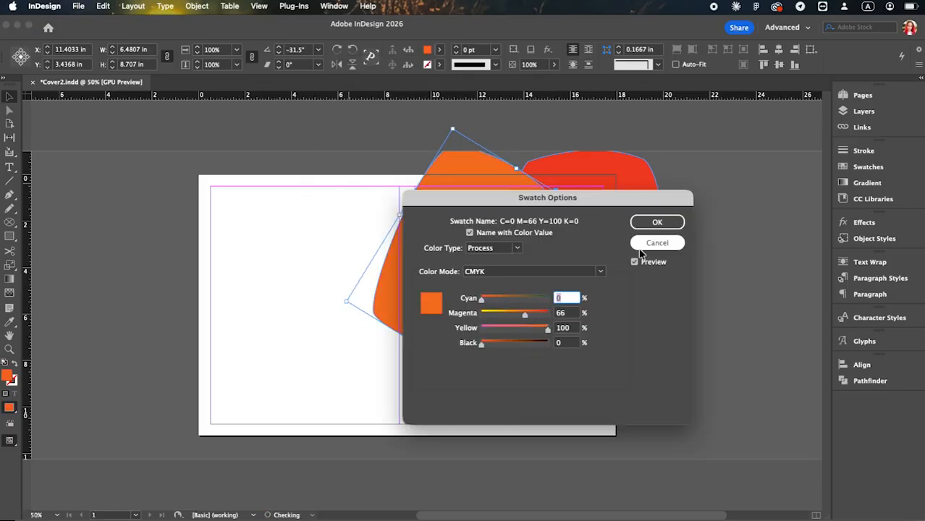
pyautogui.press('Return')
pyautogui.moveTo(509, 267); pyautogui.dragTo(509, 261)
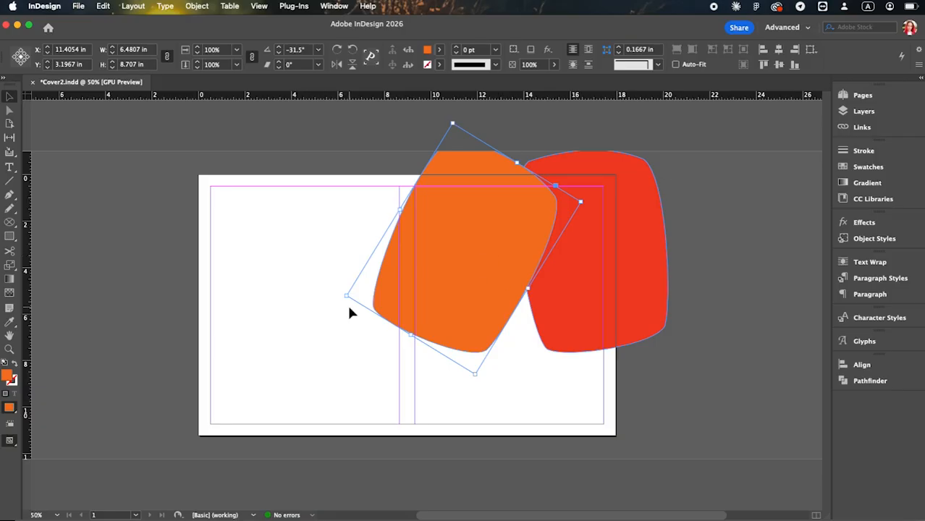
pyautogui.moveTo(345, 296); pyautogui.dragTo(314, 308)
# - Copy the orange shape to the lower front cover, rotated to -77.25° and enlarged to about 8.2 × 11 in
pyautogui.moveTo(456, 279); pyautogui.dragTo(533, 351)
pyautogui.moveTo(663, 275); pyautogui.dragTo(707, 416)
pyautogui.moveTo(582, 314); pyautogui.dragTo(567, 359)
pyautogui.moveTo(641, 433); pyautogui.dragTo(667, 445)
# - Fill the lower shape with a new cream swatch, C=0 M=10 Y=21 K=0
pyautogui.click(437, 51)
pyautogui.scroll(-3, 369, 178)
pyautogui.click(412, 200)
pyautogui.moveTo(519, 334); pyautogui.dragTo(479, 348)
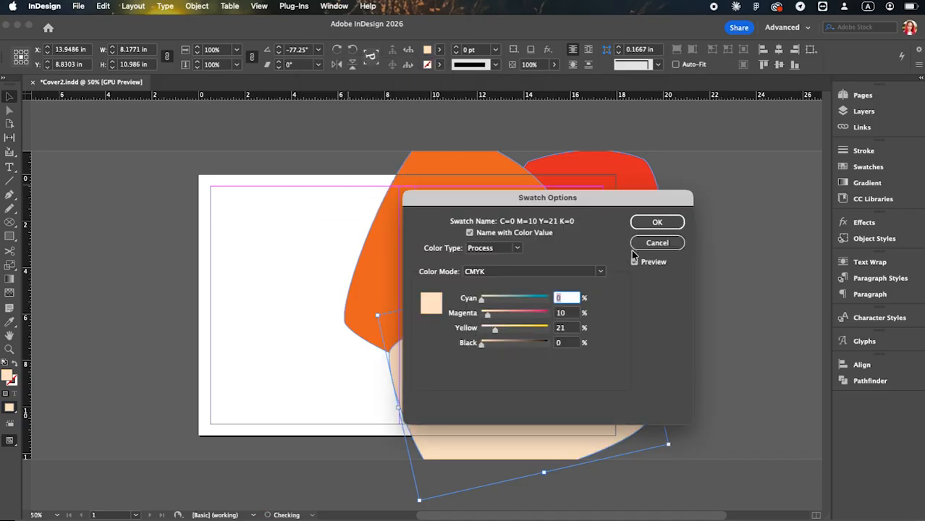
pyautogui.click(657, 223)
# - Bring the red shape to the front, apply the Multiply blend mode to it, and preview the cover
pyautogui.click(640, 223)
pyautogui.press('super+shift+bracketright')
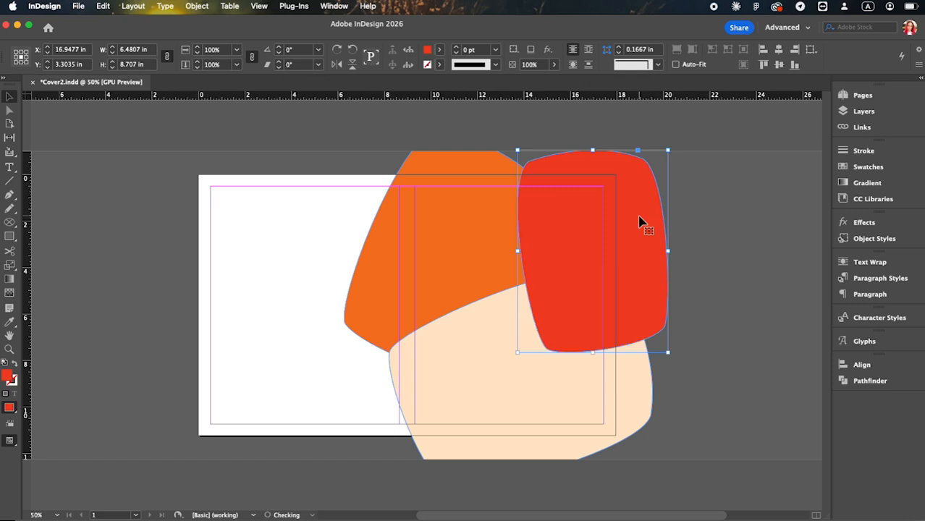
pyautogui.rightClick(631, 244)
pyautogui.moveTo(681, 389)
pyautogui.click(814, 388)
pyautogui.click(305, 207)
pyautogui.click(293, 231)
pyautogui.click(429, 388)
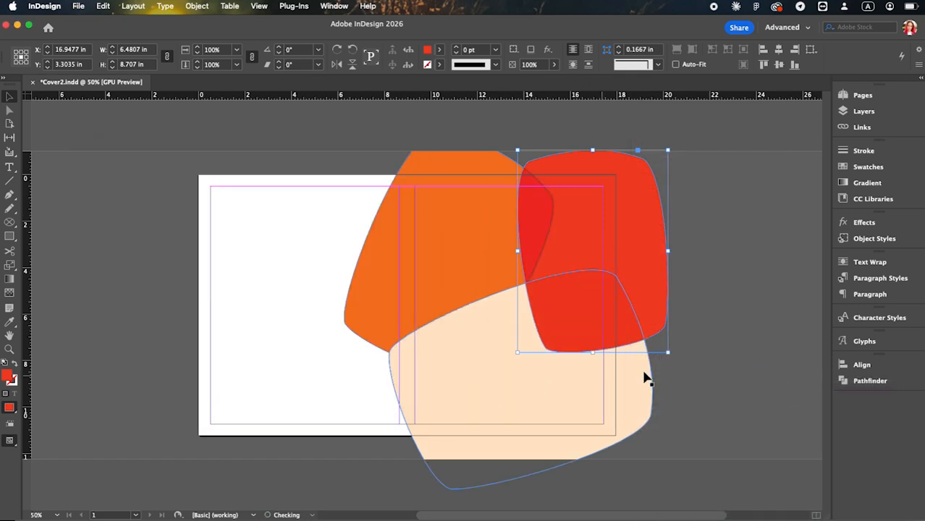
pyautogui.click(749, 373)
pyautogui.press('w')
pyautogui.press('w')
# - Place the orange shape above the cream one with the Multiply blend mode and preview the cover
pyautogui.click(458, 254)
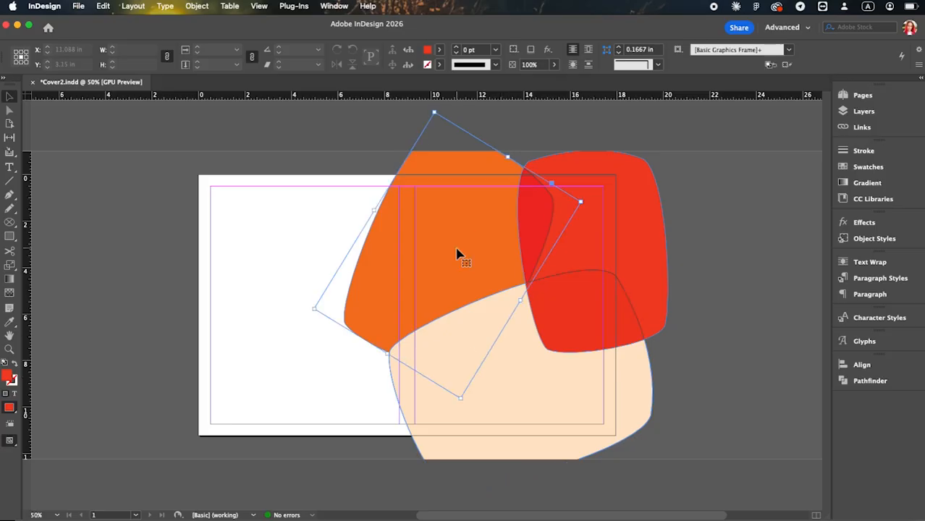
pyautogui.rightClick(459, 255)
pyautogui.moveTo(550, 391)
pyautogui.click(641, 389)
pyautogui.click(305, 207)
pyautogui.click(293, 231)
pyautogui.click(429, 388)
pyautogui.click(701, 334)
pyautogui.press('w')
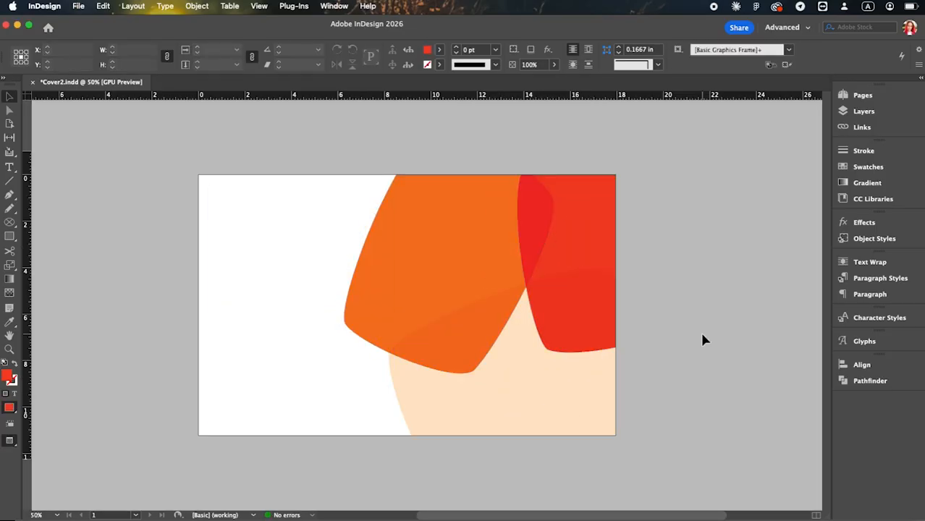
# - Lower the orange shape's opacity and set the red shape's opacity to 87%
pyautogui.click(471, 213)
pyautogui.click(554, 65)
pyautogui.moveTo(555, 78)
pyautogui.mouseDown()
pyautogui.moveTo(532, 75)
pyautogui.moveTo(542, 82)
pyautogui.mouseUp()
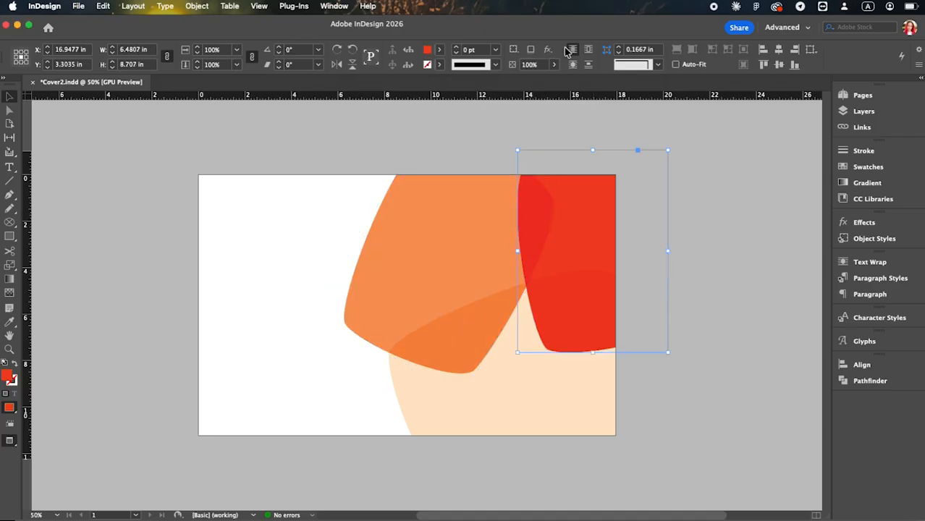
pyautogui.click(555, 64)
pyautogui.moveTo(554, 79); pyautogui.dragTo(548, 82)
# - Paste a copy of the red shape onto the back cover, and enlarge, rotate and reposition the original on the front cover
pyautogui.moveTo(600, 320); pyautogui.dragTo(593, 355)
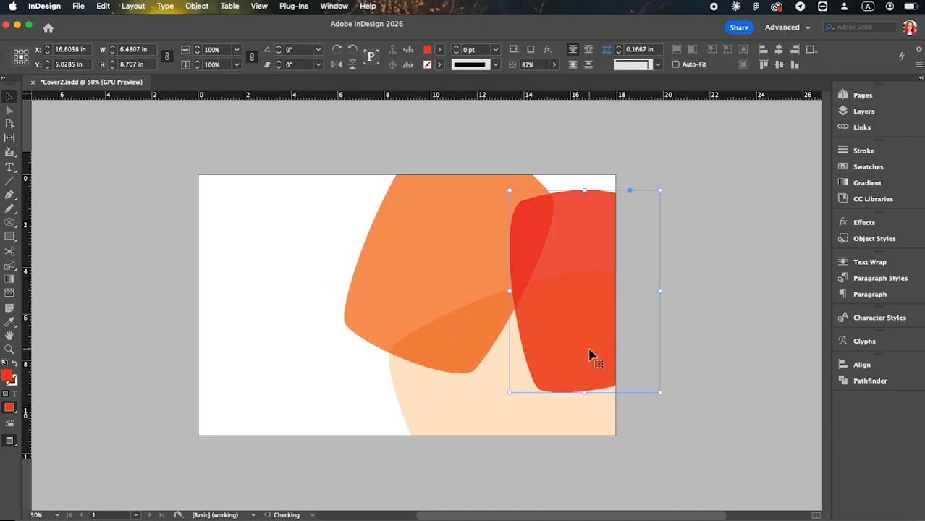
pyautogui.press('super+v')
pyautogui.moveTo(570, 289); pyautogui.dragTo(571, 285)
pyautogui.moveTo(510, 181); pyautogui.dragTo(466, 123)
pyautogui.moveTo(536, 199); pyautogui.dragTo(552, 209)
pyautogui.moveTo(685, 399); pyautogui.dragTo(704, 379)
pyautogui.moveTo(577, 318); pyautogui.dragTo(588, 314)
# - Set the back-cover shape to 100% opacity with a black stroke and no fill
pyautogui.click(318, 313)
pyautogui.click(555, 65)
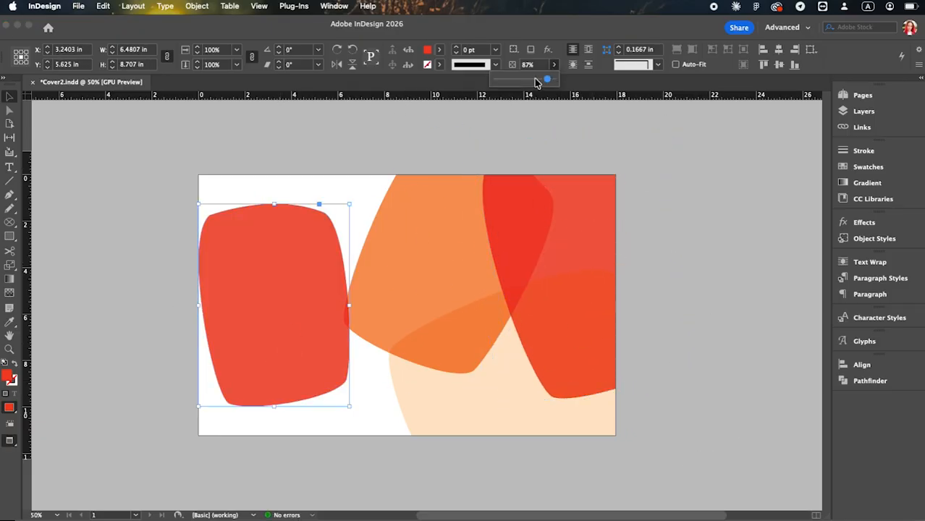
pyautogui.moveTo(545, 79); pyautogui.dragTo(556, 79)
pyautogui.click(439, 64)
pyautogui.click(333, 138)
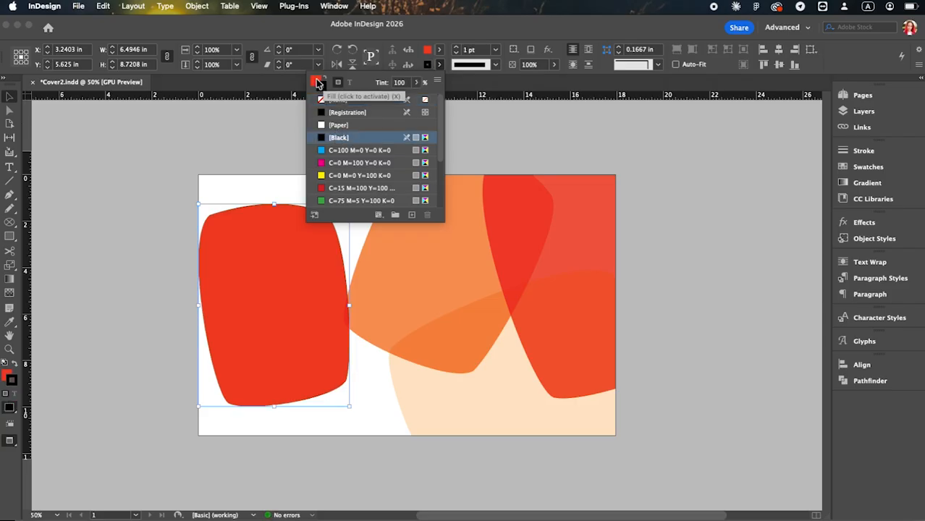
pyautogui.click(440, 50)
pyautogui.scroll(3, 361, 115)
pyautogui.click(338, 85)
# - Change the back-cover shape's outline to the Wavy stroke style with a weight of 6 pt
pyautogui.click(496, 66)
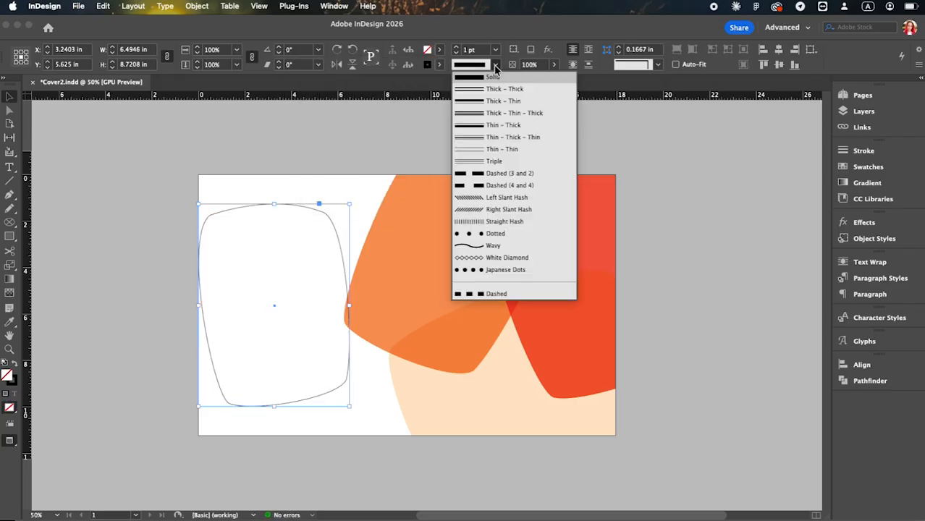
pyautogui.click(500, 247)
pyautogui.click(456, 48)
pyautogui.click(456, 48)
pyautogui.click(456, 48)
pyautogui.click(456, 47)
pyautogui.click(456, 47)
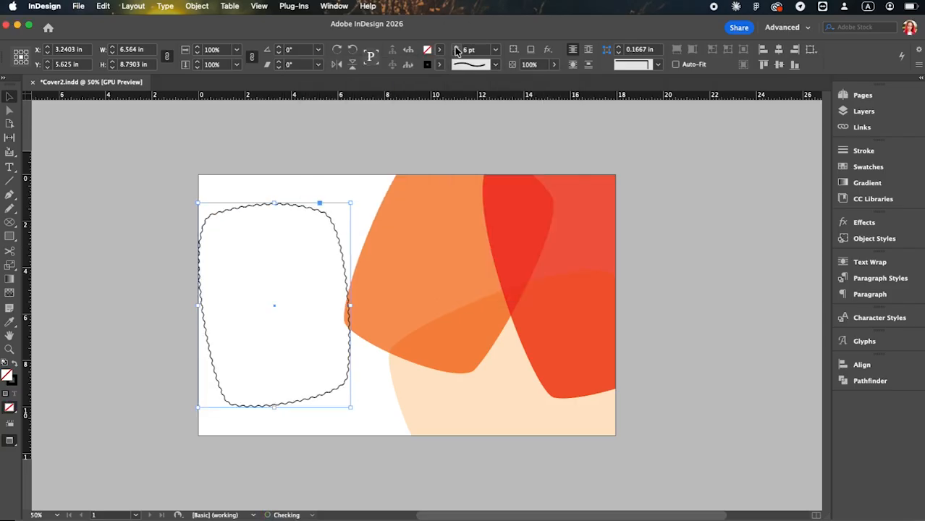
# - Move the wavy outline onto the front cover and give its copy near the top edge a dotted stroke of 5 pt
pyautogui.moveTo(333, 246)
pyautogui.mouseDown()
pyautogui.moveTo(566, 239)
pyautogui.moveTo(574, 252)
pyautogui.moveTo(418, 208)
pyautogui.moveTo(442, 139)
pyautogui.moveTo(456, 147)
pyautogui.mouseUp()
pyautogui.click(494, 65)
pyautogui.click(491, 233)
pyautogui.click(456, 52)
pyautogui.click(456, 52)
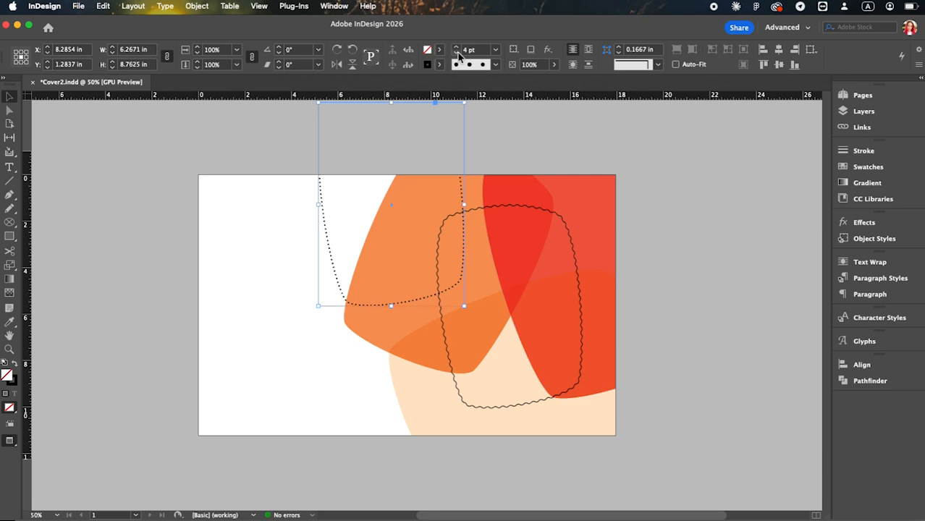
pyautogui.click(458, 51)
# - Rotate the dotted outline and position it over the top of the spine
pyautogui.moveTo(469, 200); pyautogui.dragTo(506, 289)
pyautogui.moveTo(412, 305); pyautogui.dragTo(420, 293)
pyautogui.click(713, 317)
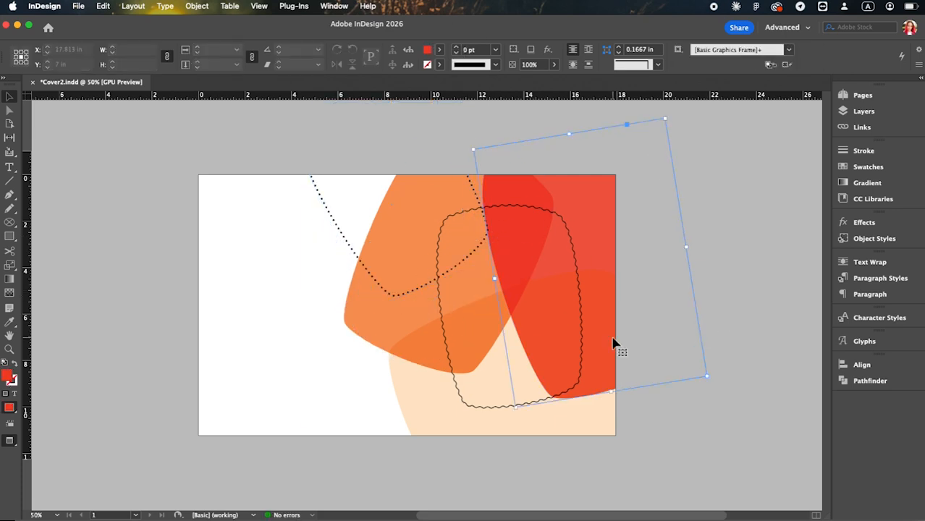
# - Place copies of the cream and red shapes on the back cover, with the red copy rotated to about -6.25°
pyautogui.click(612, 339)
pyautogui.moveTo(574, 430); pyautogui.dragTo(361, 272)
pyautogui.moveTo(481, 304); pyautogui.dragTo(264, 302)
pyautogui.moveTo(310, 383); pyautogui.dragTo(395, 403)
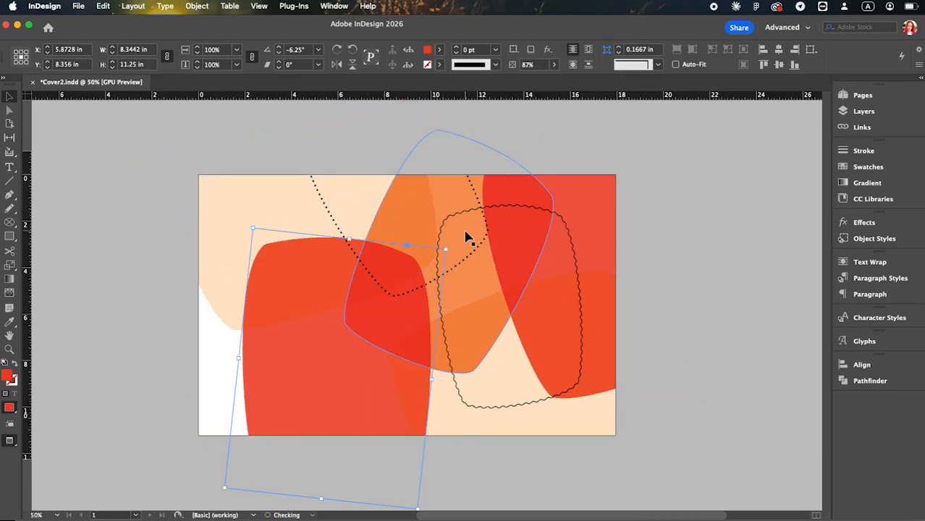
# - Place a rotated copy of the orange shape at the back cover's left edge and adjust the red copy's position beside it
pyautogui.moveTo(412, 190); pyautogui.dragTo(197, 283)
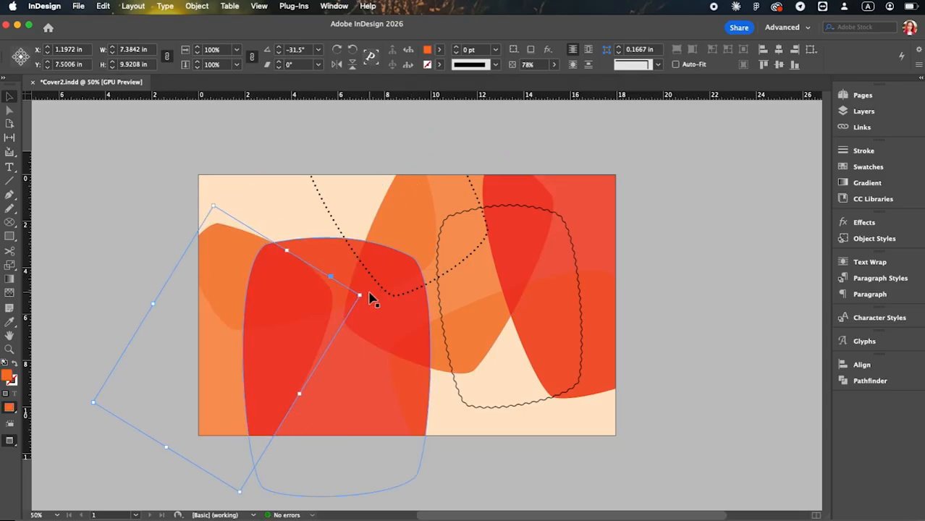
pyautogui.moveTo(366, 294); pyautogui.dragTo(345, 256)
pyautogui.moveTo(225, 261); pyautogui.dragTo(220, 268)
pyautogui.moveTo(380, 380); pyautogui.dragTo(387, 384)
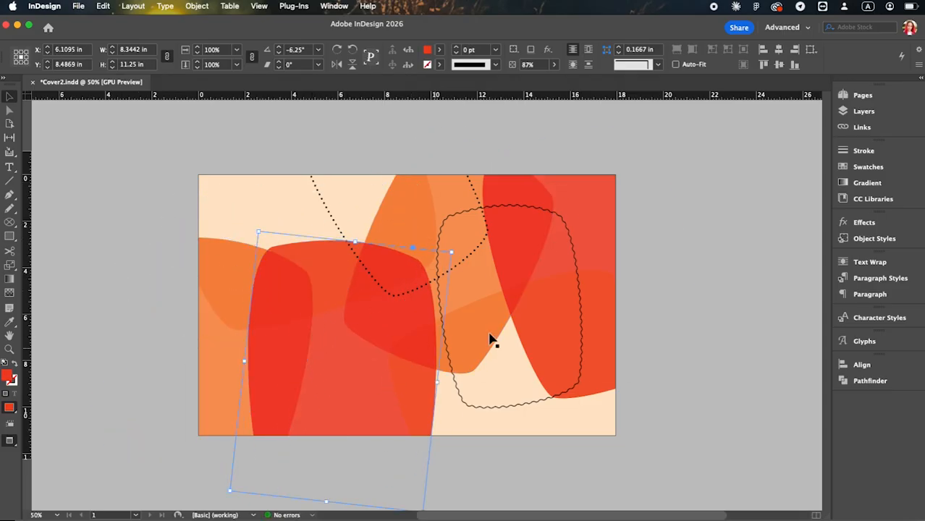
# - Place a copy of the dotted outline in the back cover's lower-left corner, rotated to about -36.5°
pyautogui.moveTo(473, 186); pyautogui.dragTo(316, 393)
pyautogui.moveTo(345, 462); pyautogui.dragTo(246, 485)
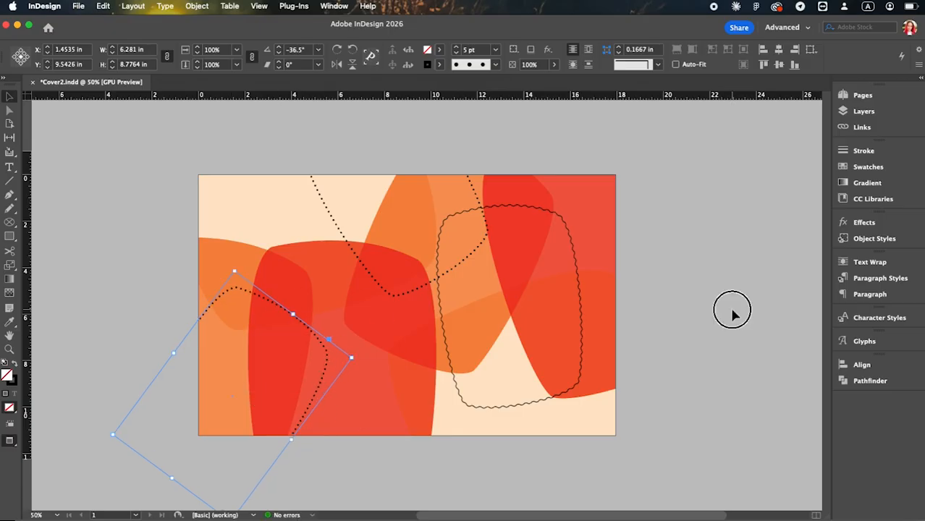
pyautogui.click(733, 314)
pyautogui.press('w')
pyautogui.press('w')
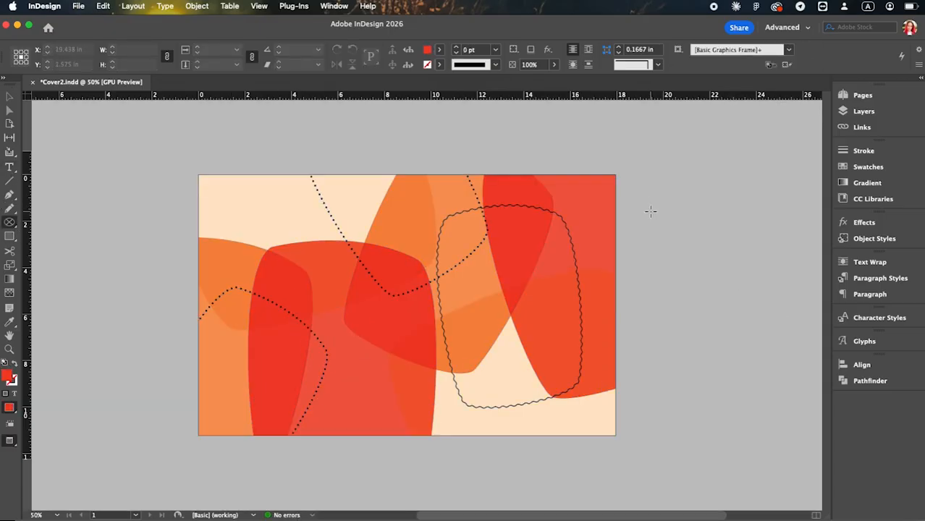
# - Draw a circle about 0.56 in wide in the front cover's upper-right corner, filled black at 90% opacity
pyautogui.moveTo(583, 186); pyautogui.dragTo(596, 198)
pyautogui.click(438, 49)
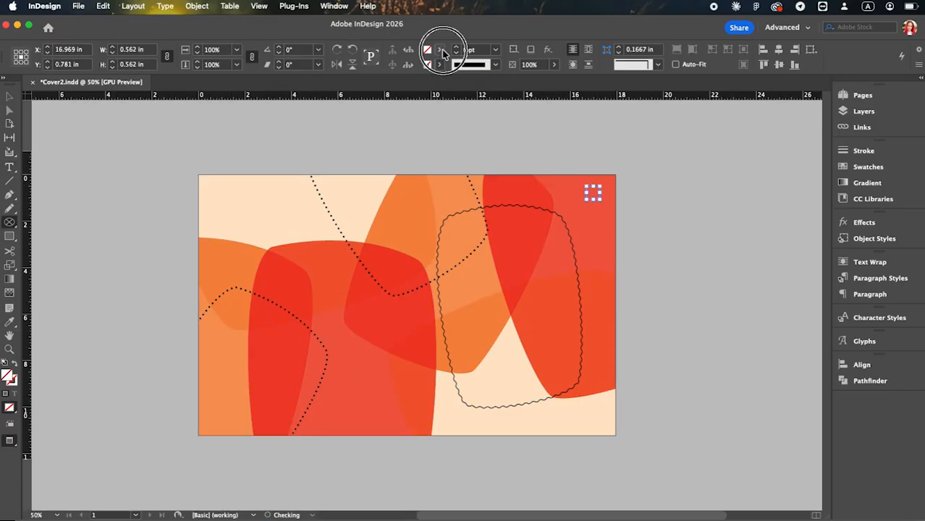
pyautogui.click(555, 65)
pyautogui.moveTo(553, 79); pyautogui.dragTo(547, 79)
pyautogui.click(592, 193)
pyautogui.click(617, 321)
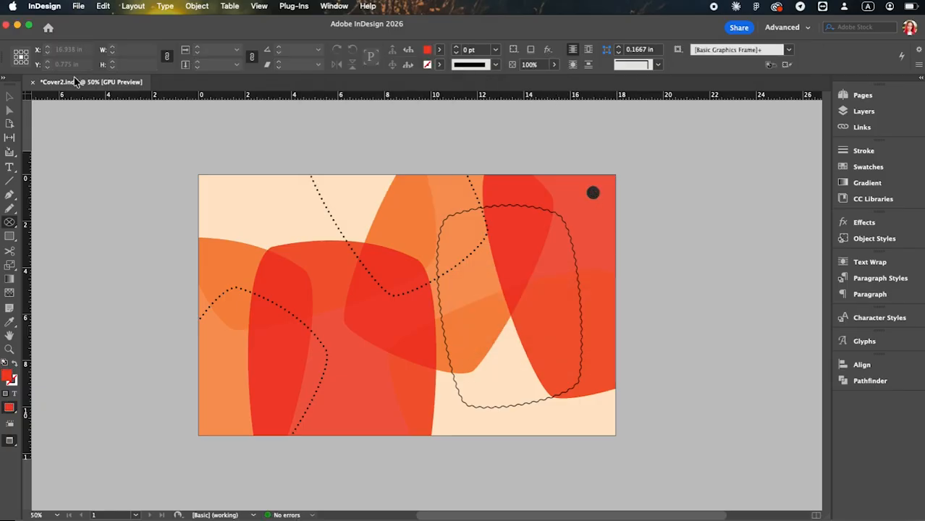
# - Copy the black circle in different sizes to the front cover's lower right and the top of the spine, and reposition the original
pyautogui.click(10, 97)
pyautogui.moveTo(592, 195); pyautogui.dragTo(555, 347)
pyautogui.click(585, 198)
pyautogui.moveTo(585, 197); pyautogui.dragTo(413, 206)
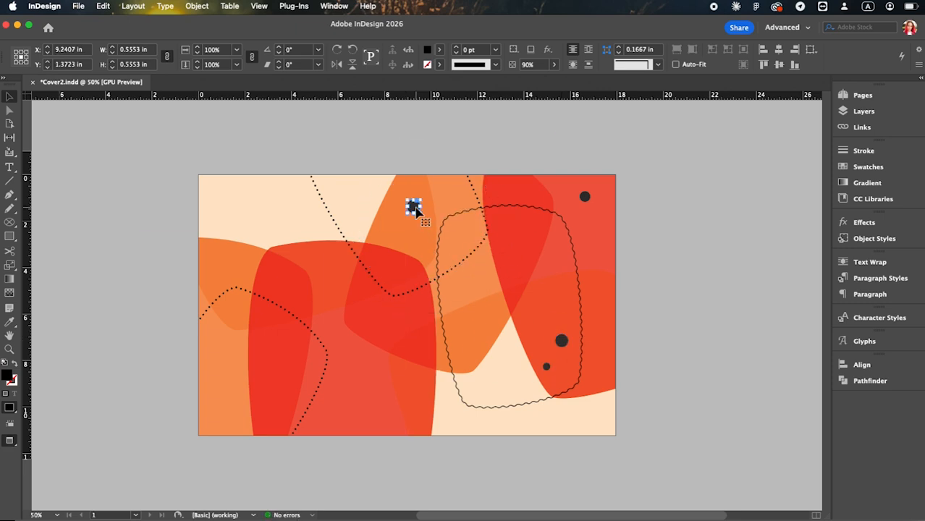
# - Copy an enlarged circle, about 0.82 in wide, to the bottom of the spine and a pair of circles to the back cover's upper left
pyautogui.press('w')
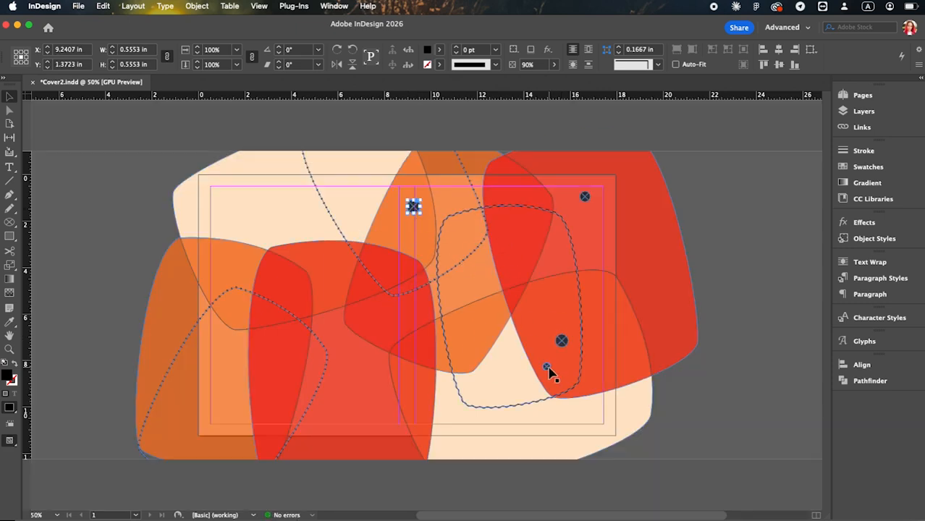
pyautogui.moveTo(563, 343); pyautogui.dragTo(449, 397)
pyautogui.moveTo(563, 347); pyautogui.dragTo(269, 231)
pyautogui.press('super+shift+a')
pyautogui.moveTo(242, 215); pyautogui.dragTo(242, 215)
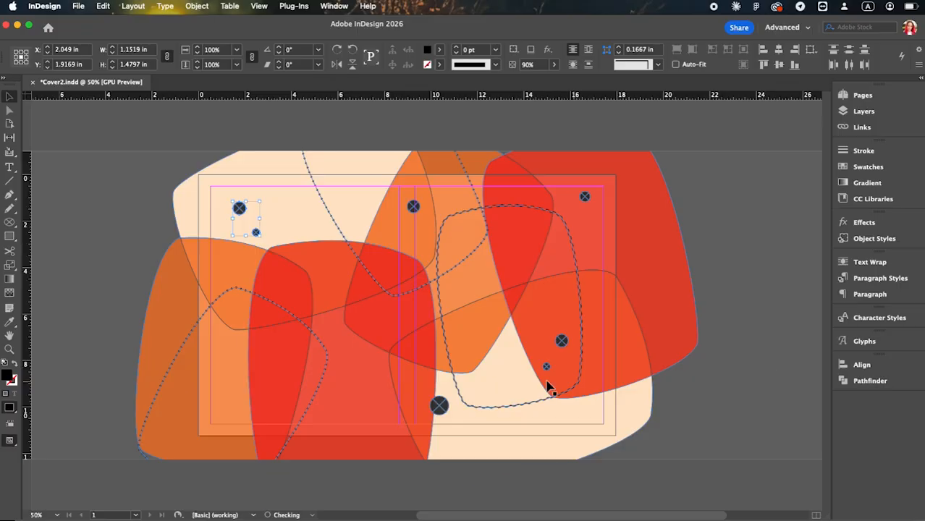
# - Copy circles to the back cover's lower left and lower middle, and nudge the front cover's upper-right and spine-side circles
pyautogui.moveTo(438, 411)
pyautogui.mouseDown()
pyautogui.moveTo(248, 399)
pyautogui.moveTo(244, 407)
pyautogui.moveTo(255, 399)
pyautogui.mouseUp()
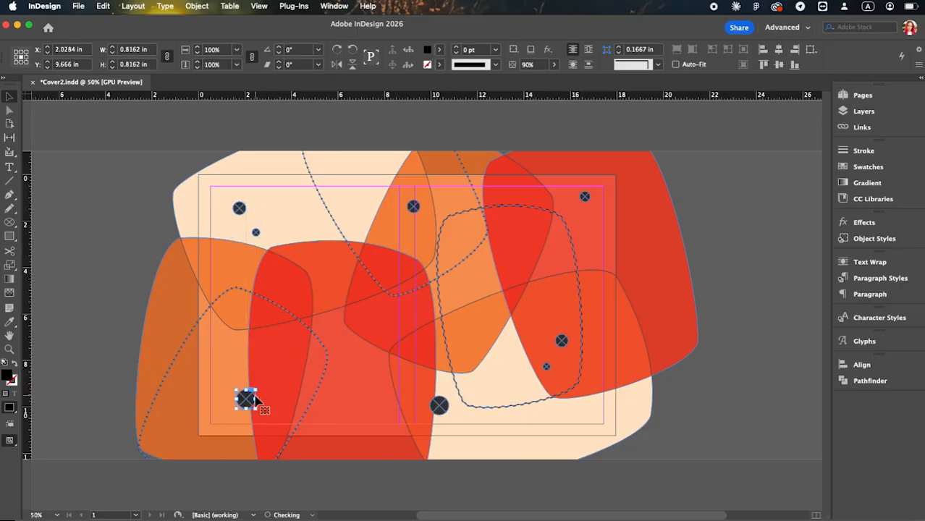
pyautogui.moveTo(587, 196)
pyautogui.mouseDown()
pyautogui.moveTo(345, 378)
pyautogui.moveTo(589, 204)
pyautogui.mouseUp()
pyautogui.click(753, 262)
pyautogui.moveTo(443, 406); pyautogui.dragTo(443, 403)
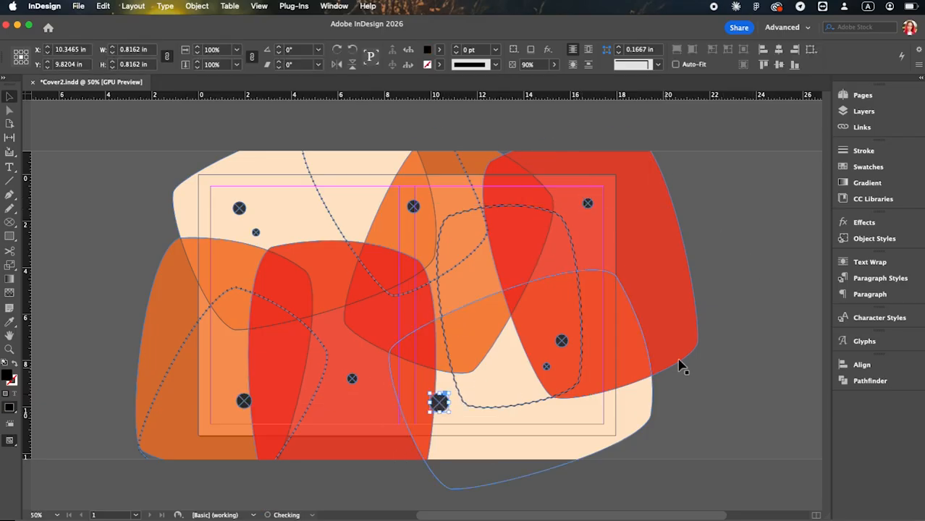
pyautogui.click(730, 333)
pyautogui.press('w')
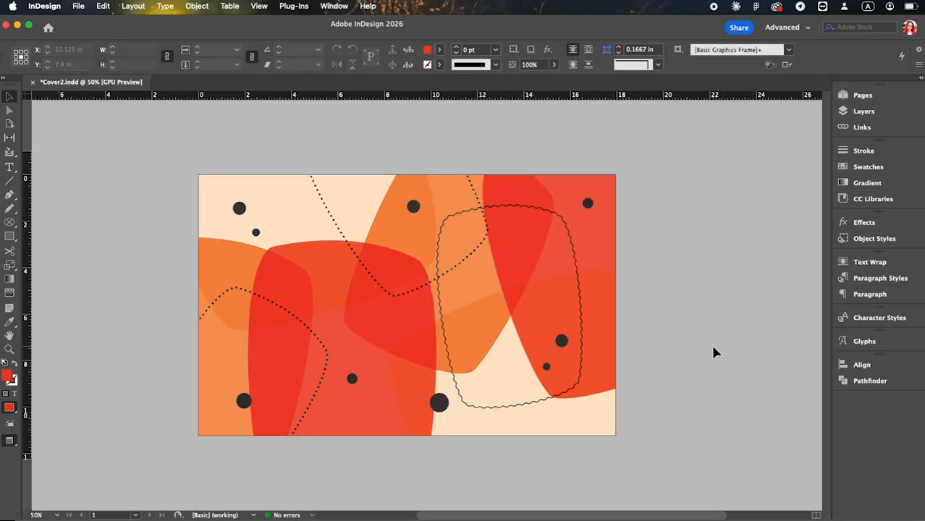
# - Draw a rectangular frame about 6.37 × 4.48 in on the front cover and fill it with [Black]
pyautogui.moveTo(6, 226); pyautogui.dragTo(54, 234)
pyautogui.press('w')
pyautogui.moveTo(437, 220); pyautogui.dragTo(585, 324)
pyautogui.click(437, 49)
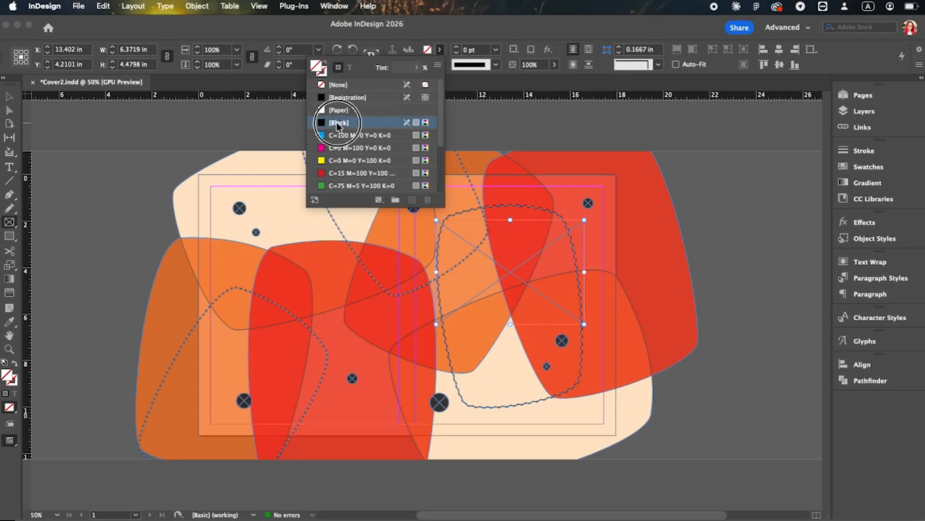
pyautogui.click(337, 123)
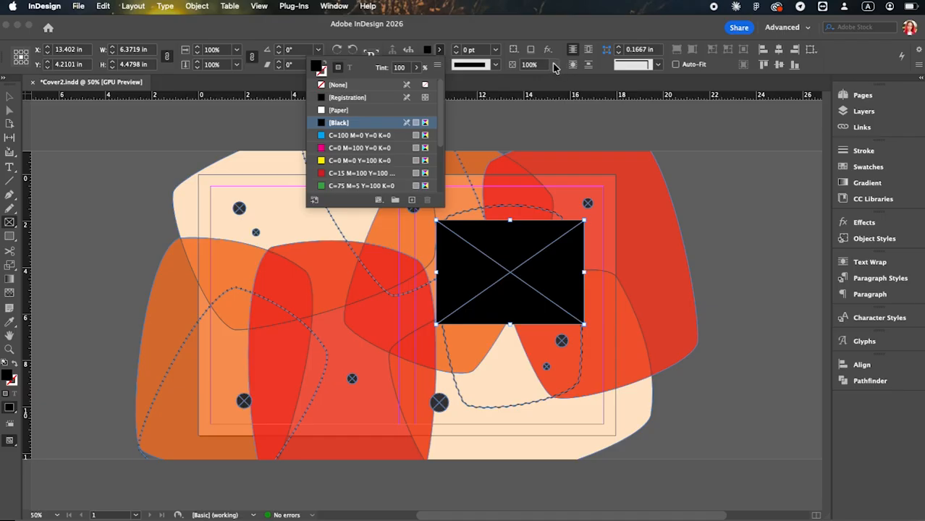
# - Round the black box's corners with a 0.625 in radius and set its opacity to 75%
pyautogui.click(655, 64)
pyautogui.click(637, 132)
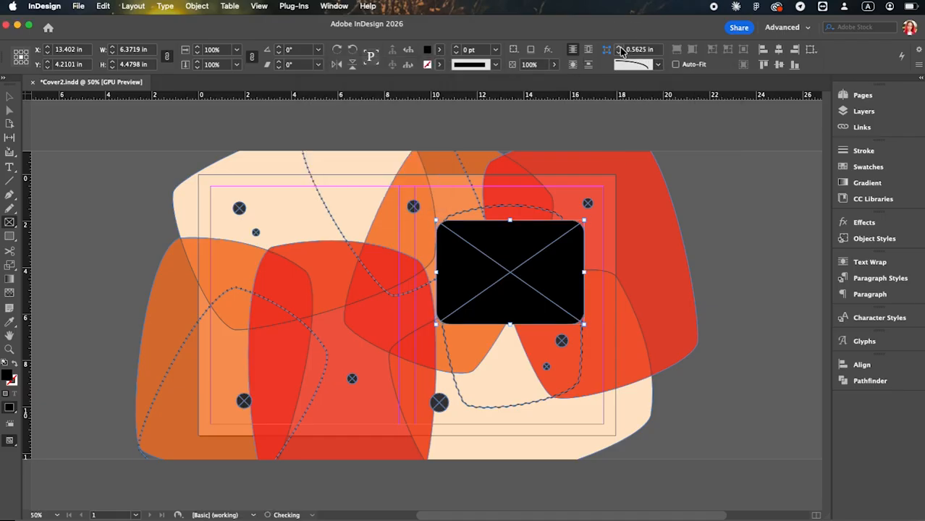
pyautogui.click(550, 65)
pyautogui.moveTo(555, 79)
pyautogui.mouseDown()
pyautogui.moveTo(526, 82)
pyautogui.moveTo(540, 84)
pyautogui.mouseUp()
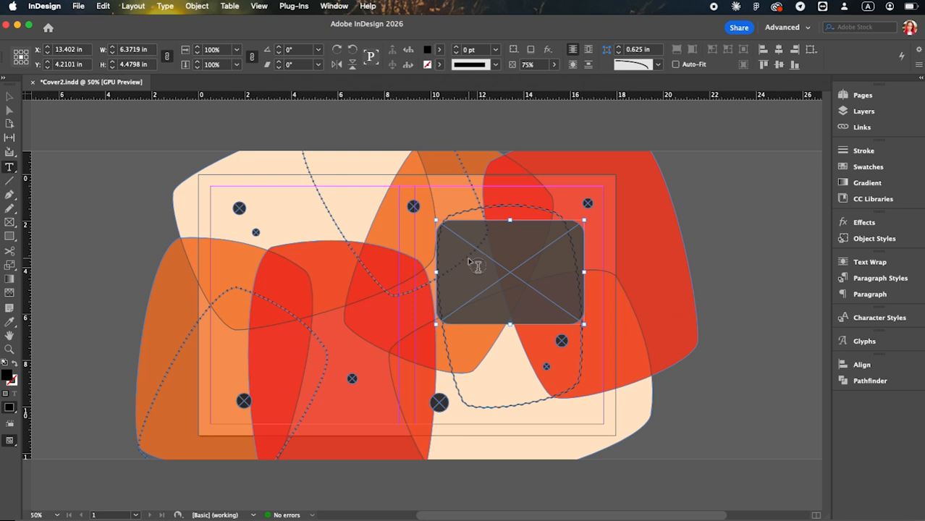
# - Add a text frame inside the box with "Think. Write. Repeat." on three centered lines in [Paper] color
pyautogui.moveTo(447, 233); pyautogui.dragTo(574, 311)
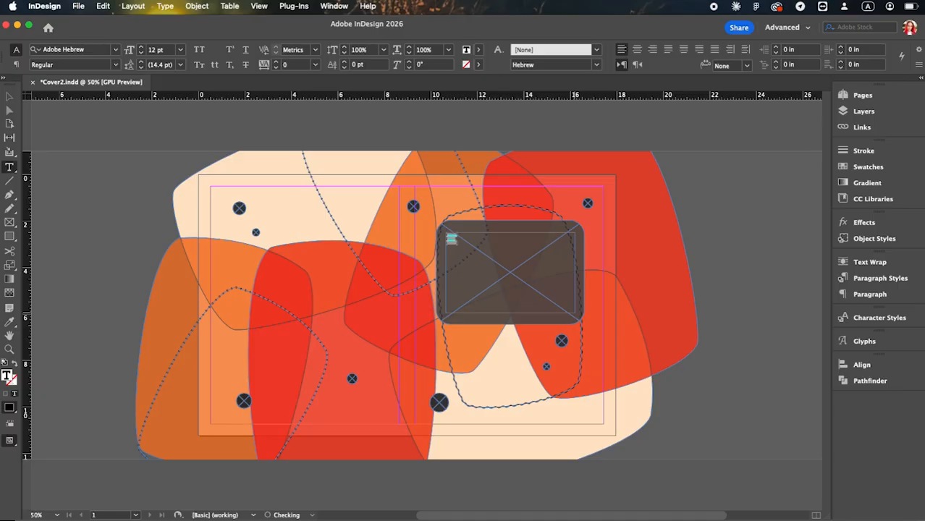
pyautogui.click(467, 50)
pyautogui.click(383, 110)
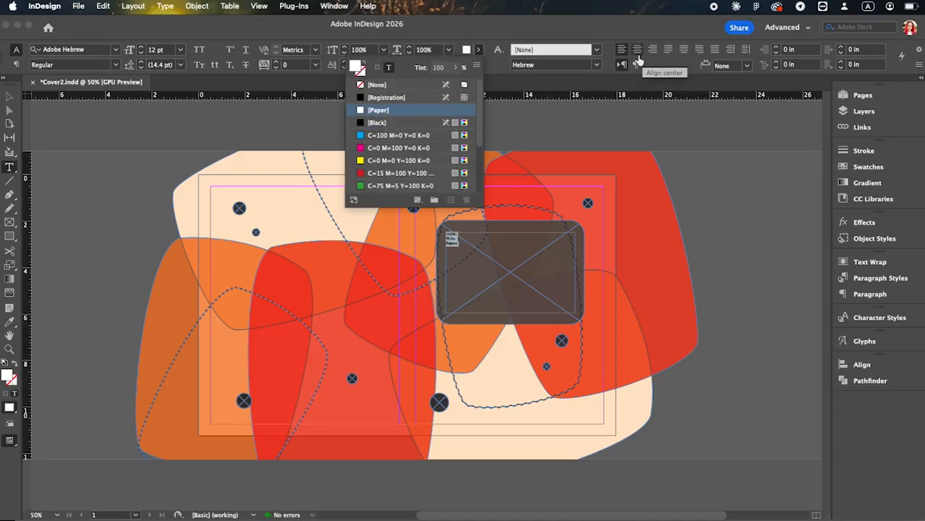
# - Set the title text to the Pacifico font at 60 pt
pyautogui.click(116, 50)
pyautogui.scroll(15, 216, 160)
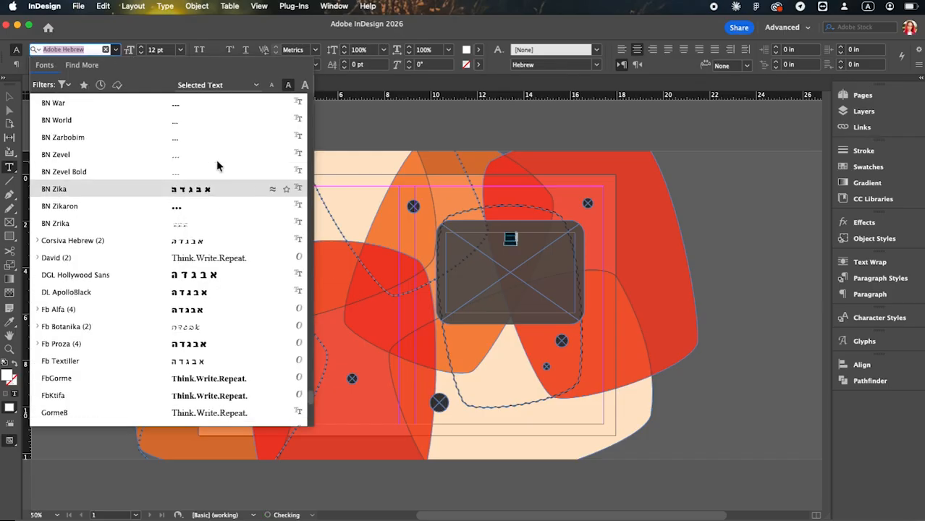
pyautogui.click(217, 172)
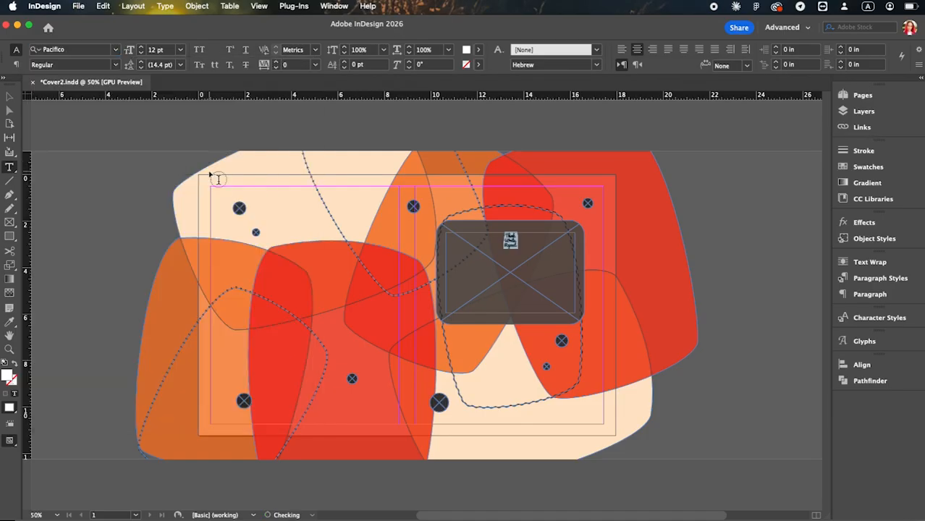
pyautogui.click(179, 49)
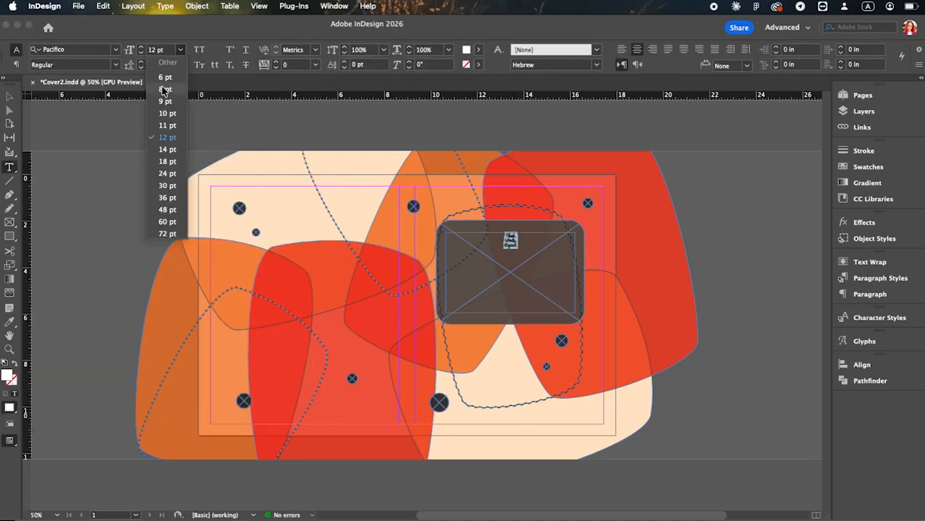
pyautogui.click(167, 211)
pyautogui.click(179, 50)
pyautogui.click(166, 222)
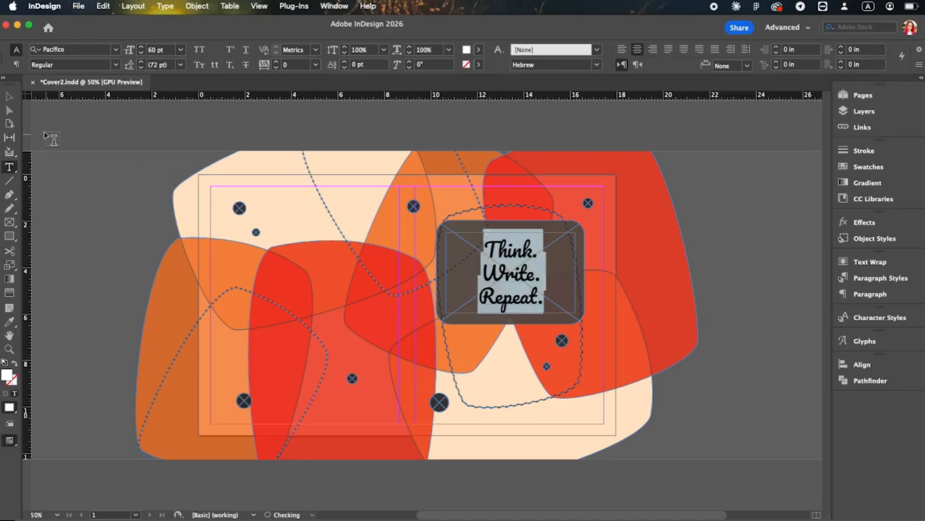
# - Scale up the title text and extend the dark box downward to about 6.13 in high
pyautogui.click(9, 102)
pyautogui.moveTo(576, 314); pyautogui.dragTo(569, 353)
pyautogui.click(579, 235)
pyautogui.moveTo(509, 323); pyautogui.dragTo(509, 363)
pyautogui.click(734, 301)
pyautogui.press('w')
pyautogui.press('w')
# - Set the dark box's opacity to 86% and narrow it slightly around the title
pyautogui.click(551, 234)
pyautogui.click(549, 227)
pyautogui.click(554, 65)
pyautogui.moveTo(540, 79); pyautogui.dragTo(548, 80)
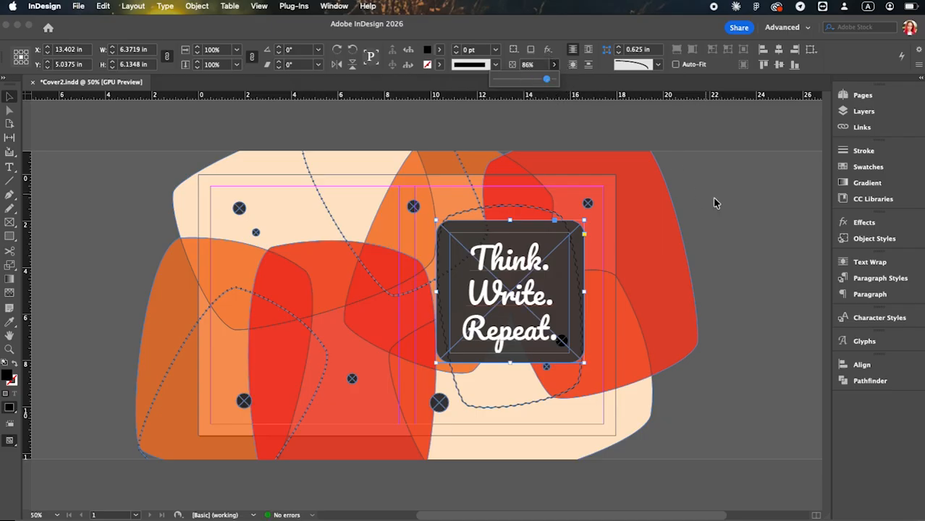
pyautogui.moveTo(583, 284); pyautogui.dragTo(539, 302)
pyautogui.click(732, 327)
pyautogui.press('w')
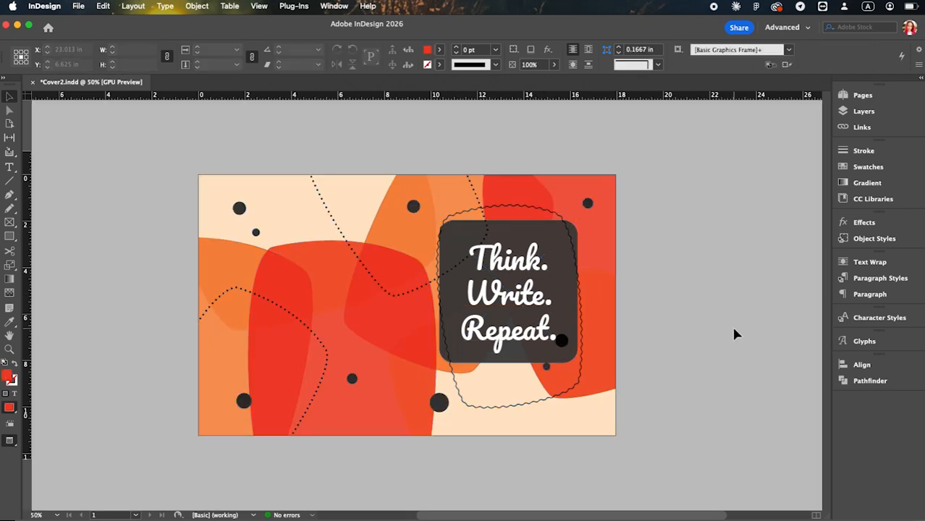
# - Move the two circles overlapping the title box area to the front cover's lower-right corner
pyautogui.moveTo(547, 369); pyautogui.dragTo(580, 417)
pyautogui.click(649, 351)
pyautogui.moveTo(663, 404); pyautogui.dragTo(599, 415)
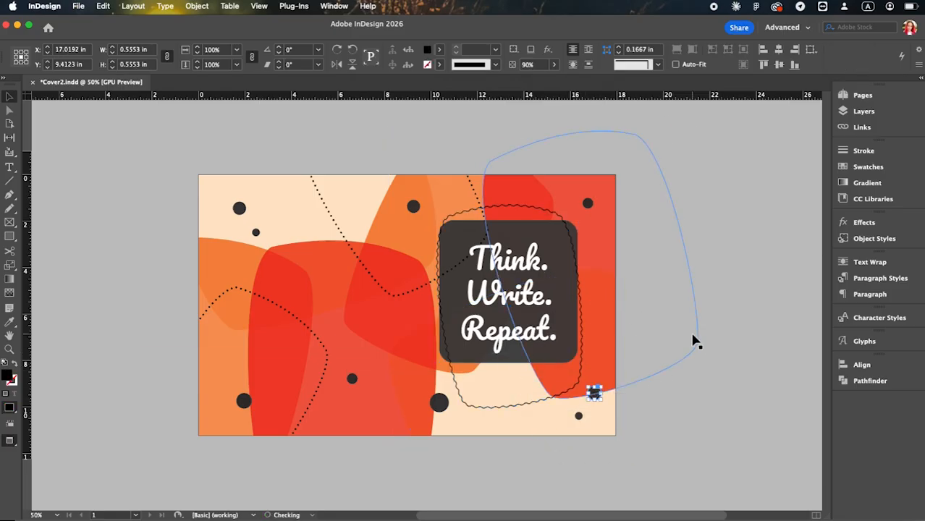
# - Rotate the wavy outline around the title box to about 4°
pyautogui.click(532, 407)
pyautogui.moveTo(584, 410); pyautogui.dragTo(595, 405)
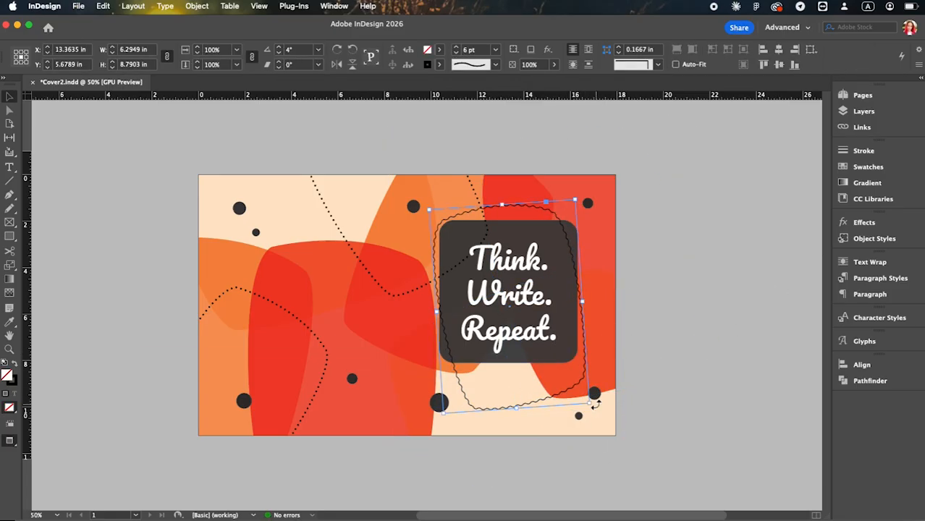
pyautogui.click(648, 330)
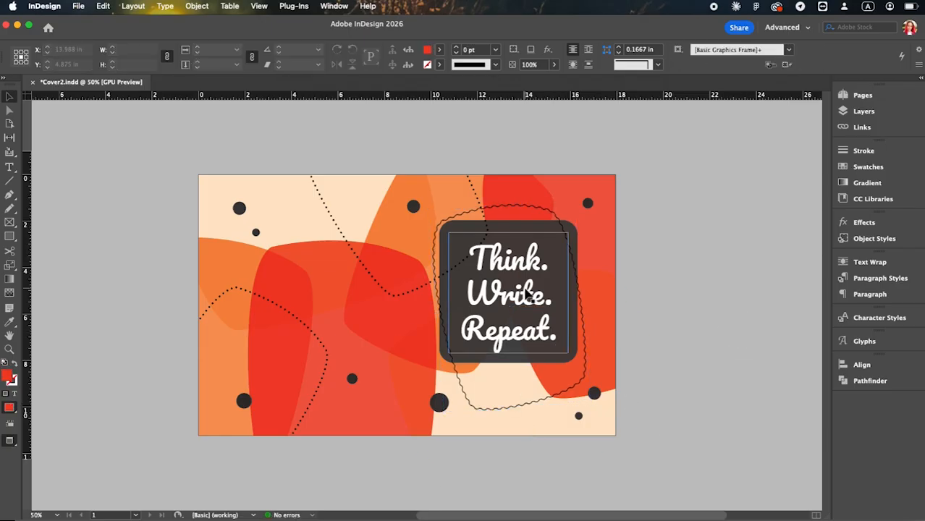
# - Increase the front cover title's font size to 100 pt
pyautogui.click(531, 305)
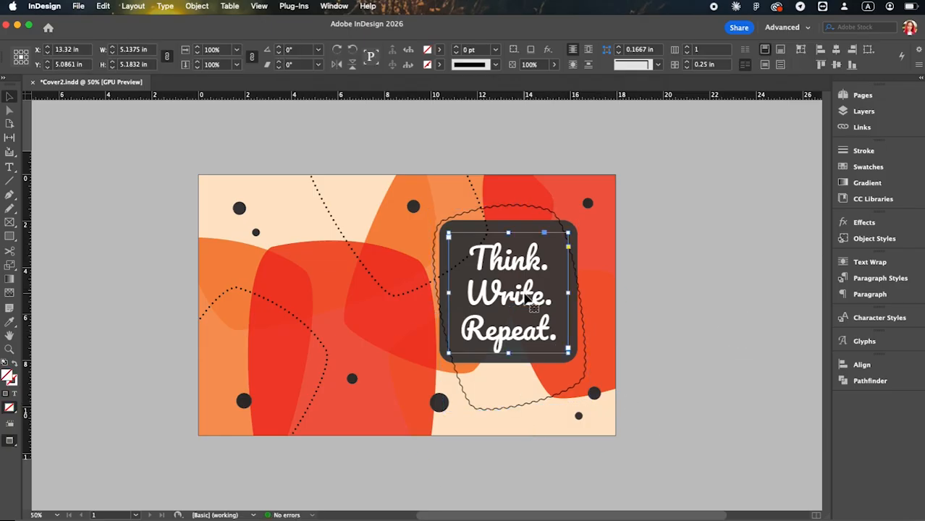
pyautogui.doubleClick(510, 297)
pyautogui.press('super+a')
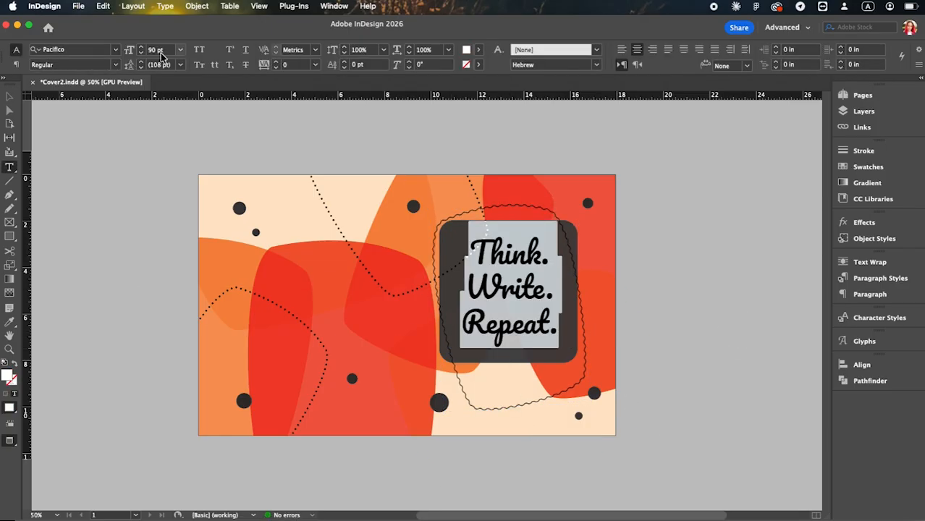
pyautogui.click(141, 47)
pyautogui.click(141, 47)
pyautogui.click(141, 47)
pyautogui.click(141, 47)
pyautogui.click(141, 47)
pyautogui.click(141, 47)
pyautogui.click(141, 48)
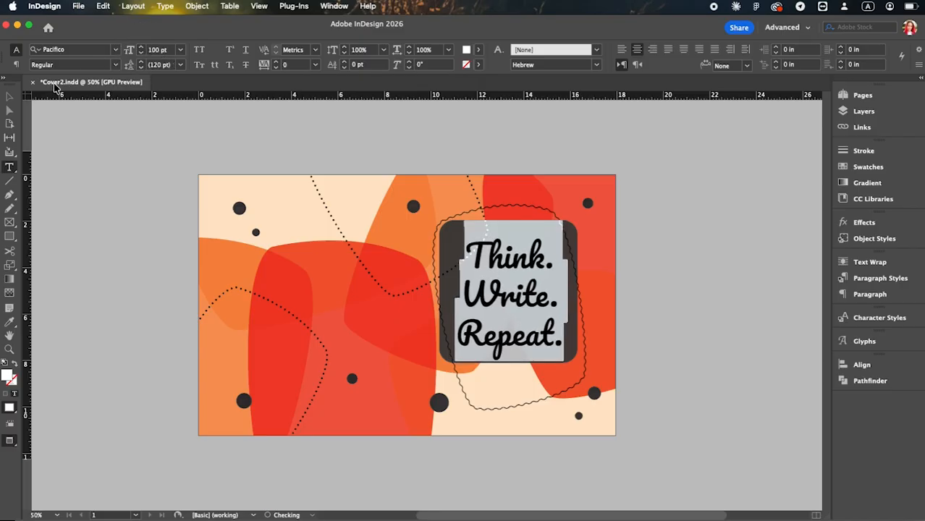
pyautogui.click(9, 97)
pyautogui.click(696, 347)
pyautogui.click(758, 439)
# - Place a copy of the title text on the back cover over the red shape
pyautogui.moveTo(530, 309); pyautogui.dragTo(332, 352)
pyautogui.click(679, 430)
pyautogui.press('w')
pyautogui.press('w')
# - Rotate the back-cover title copy to 90°
pyautogui.press('t')
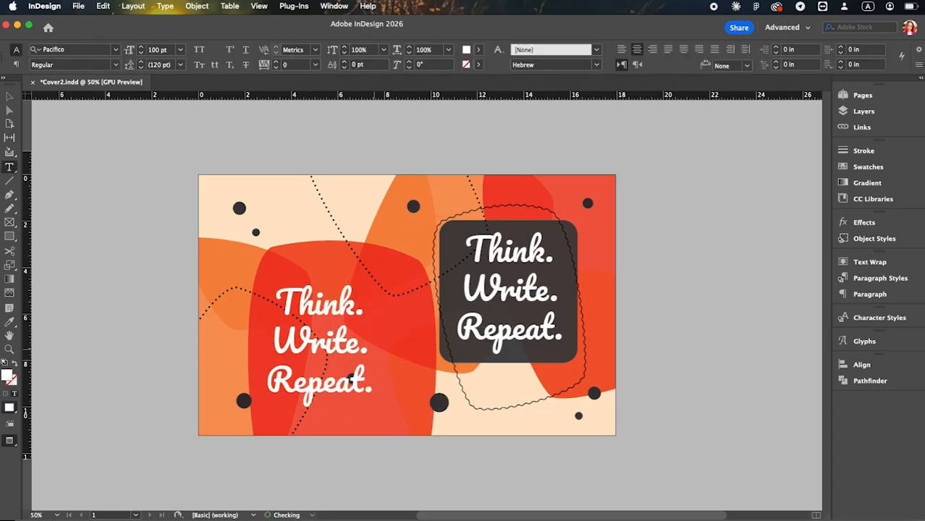
pyautogui.click(6, 96)
pyautogui.moveTo(378, 273); pyautogui.dragTo(200, 214)
pyautogui.click(293, 49)
pyautogui.write('90')
pyautogui.press('Return')
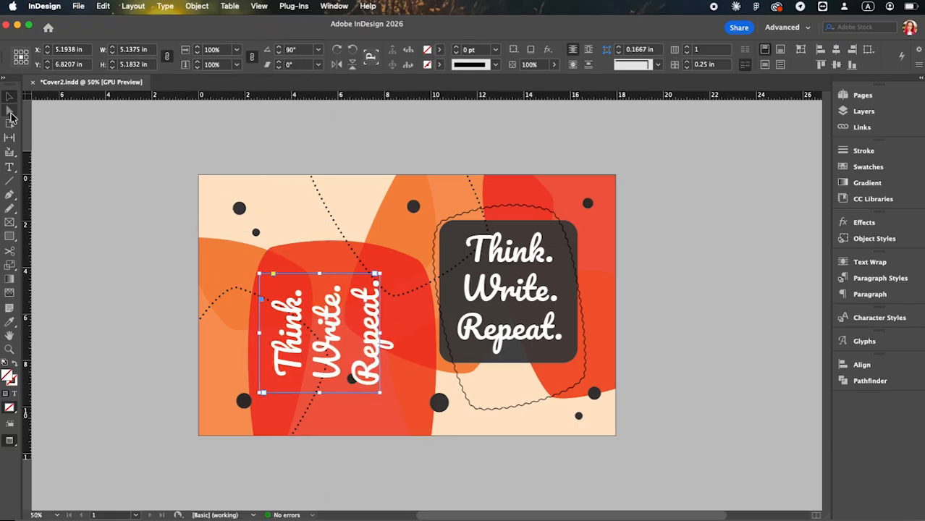
# - Put the rotated back-cover title on a single line and reduce its font size to 25 pt
pyautogui.click(9, 166)
pyautogui.click(181, 49)
pyautogui.click(168, 160)
pyautogui.click(140, 46)
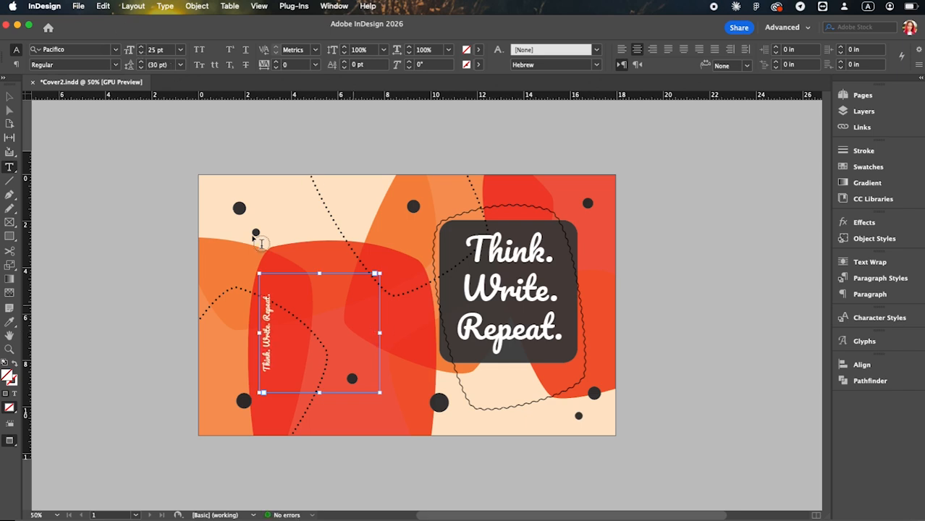
# - Narrow the rotated title's frame to about 0.73 in and center it on the spine
pyautogui.click(10, 97)
pyautogui.moveTo(380, 333); pyautogui.dragTo(410, 311)
pyautogui.press('w')
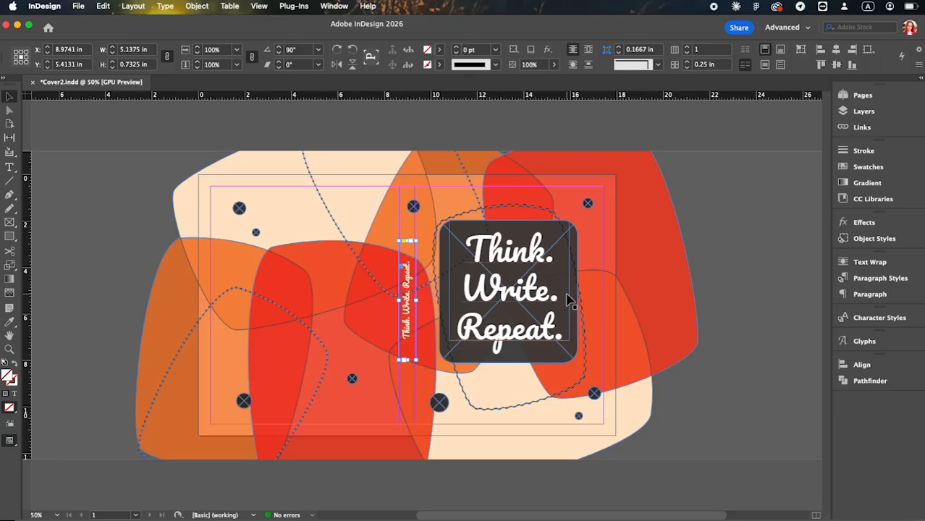
pyautogui.click(749, 300)
pyautogui.press('w')
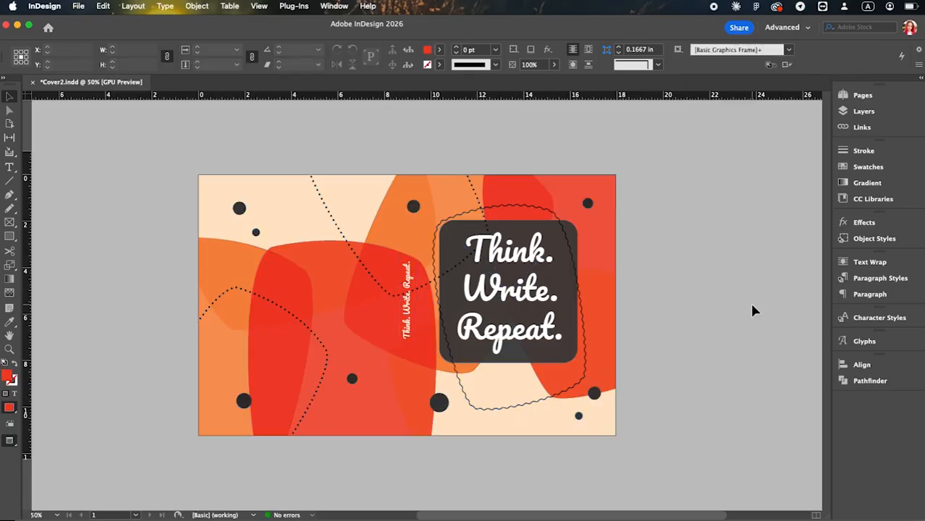
# - Overlay the KDP cover template across the full page to check the design against its boundaries, and remove it
pyautogui.press('w')
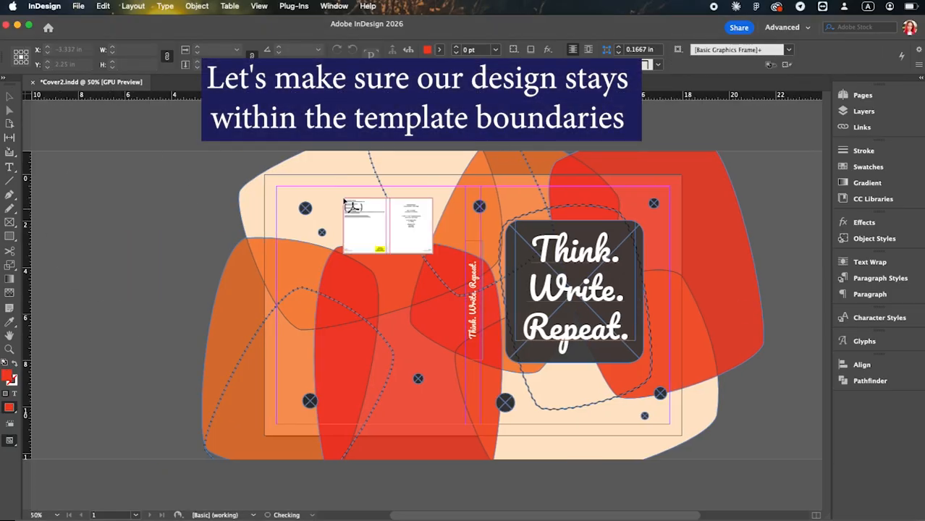
pyautogui.click(265, 178)
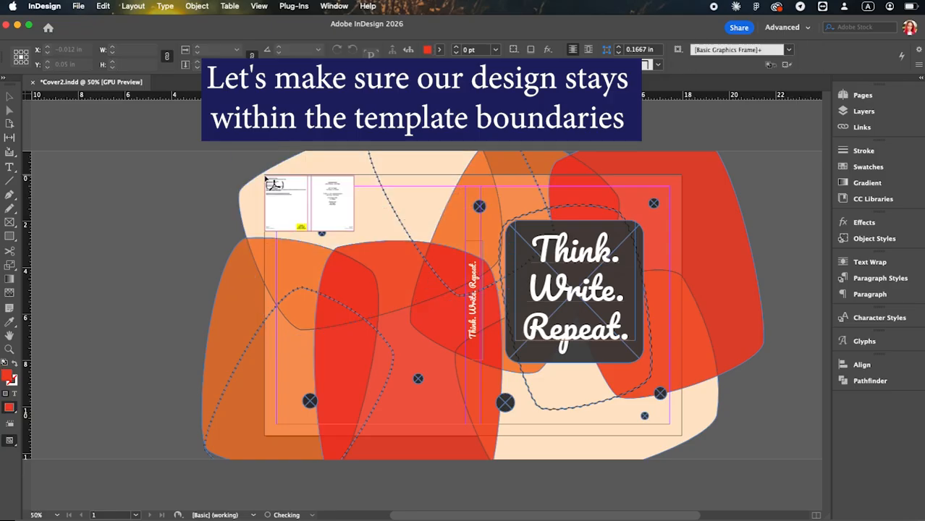
pyautogui.moveTo(268, 181); pyautogui.dragTo(679, 437)
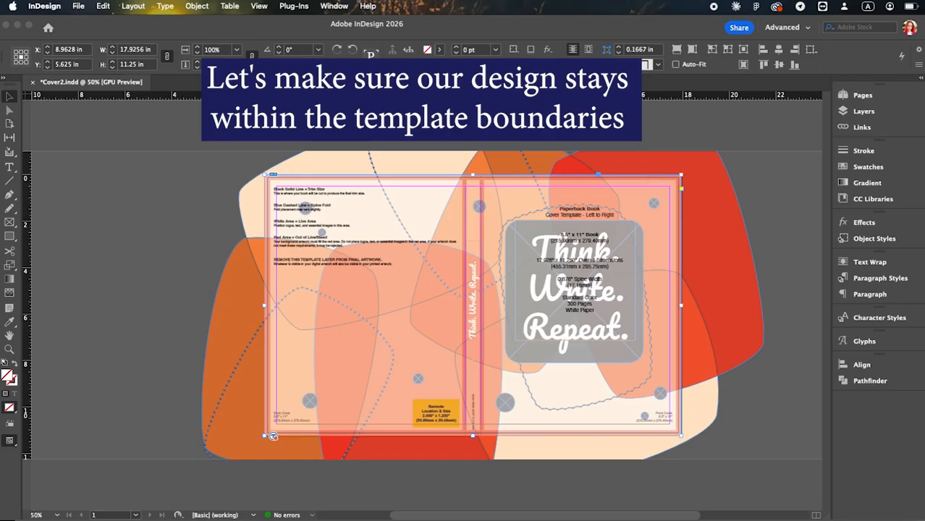
pyautogui.press('Delete')
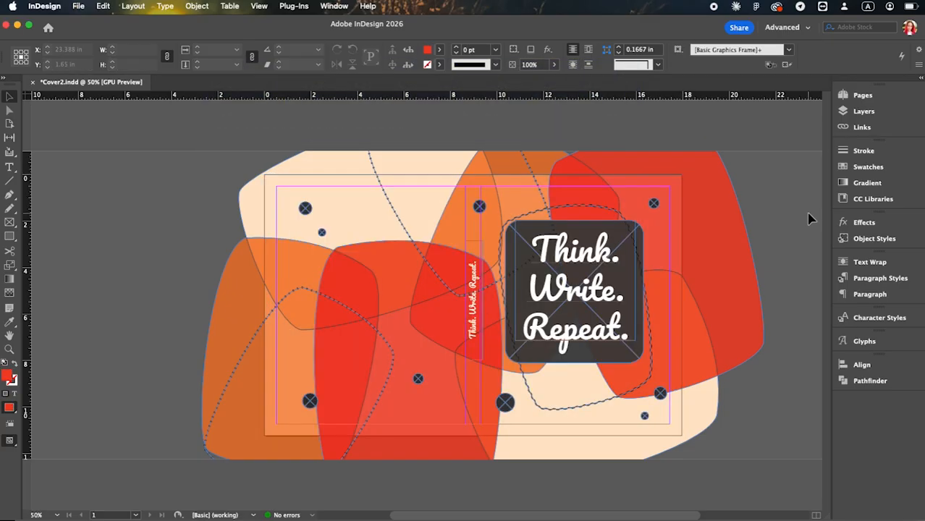
# - Export the cover as Cover2 in Adobe PDF (Print) format with the PDF/X-1a:2001 standard
pyautogui.press('super+e')
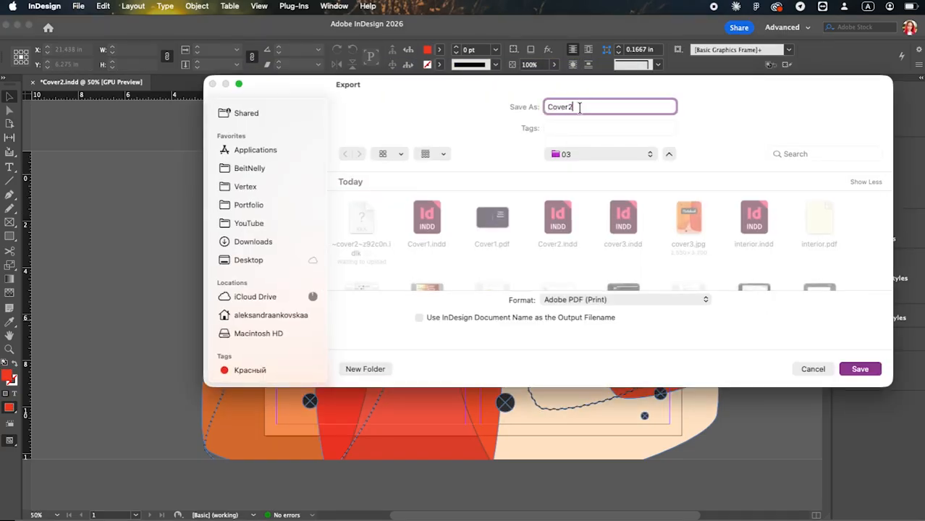
pyautogui.click(847, 368)
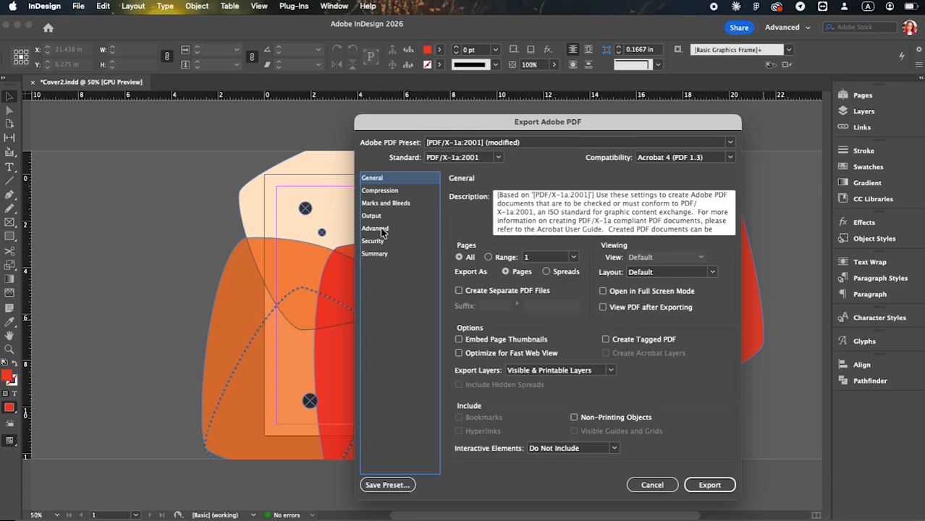
pyautogui.click(386, 203)
pyautogui.click(720, 486)
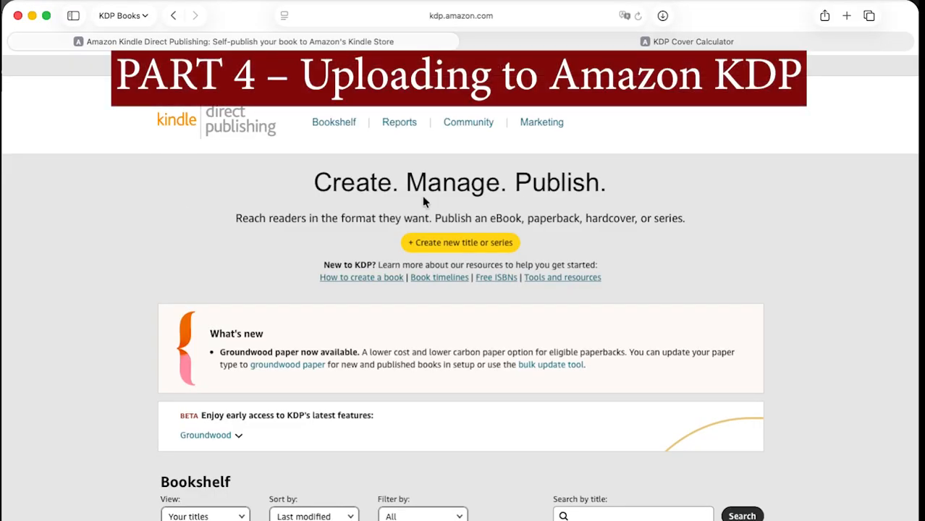
# - Switch to Kindle Direct Publishing and create a new paperback titled "Think. Write. Repeat."
pyautogui.click(486, 246)
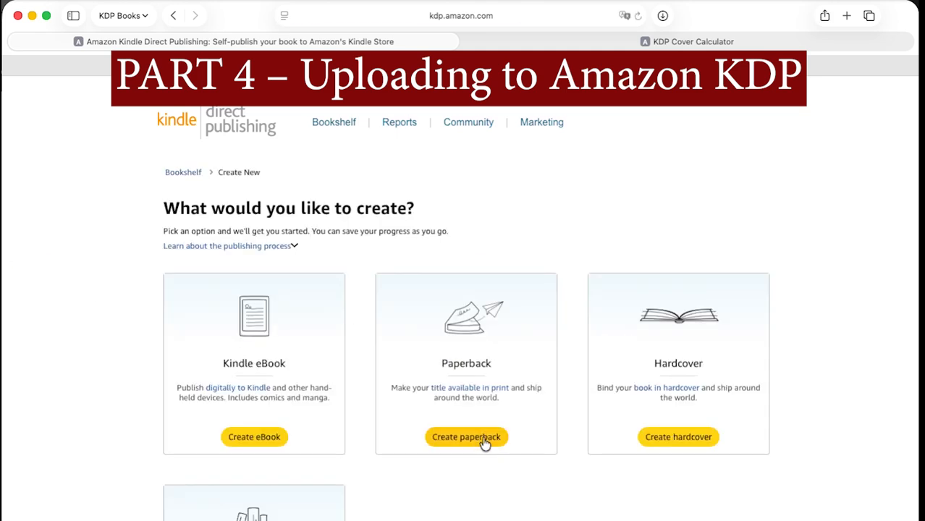
pyautogui.click(484, 439)
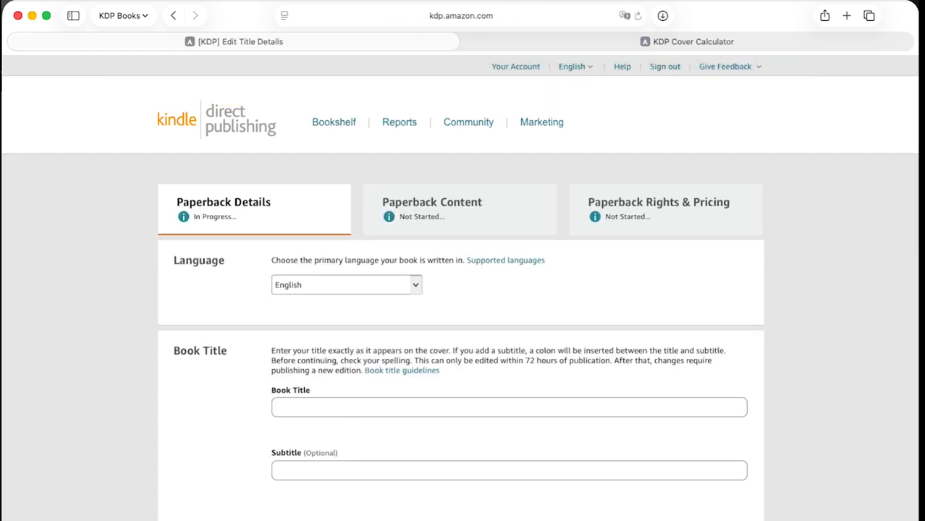
pyautogui.click(305, 409)
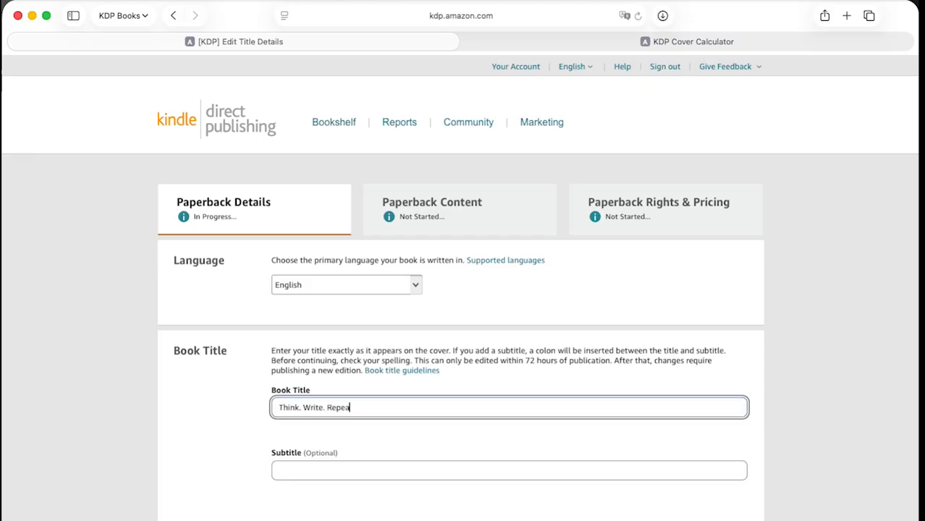
# - Enter the author's first and last name as both the primary author and a contributor
pyautogui.scroll(-10, 413, 397)
pyautogui.click(406, 357)
pyautogui.write('Alex')
pyautogui.scroll(-1, 632, 339)
pyautogui.click(632, 339)
pyautogui.write('Yan')
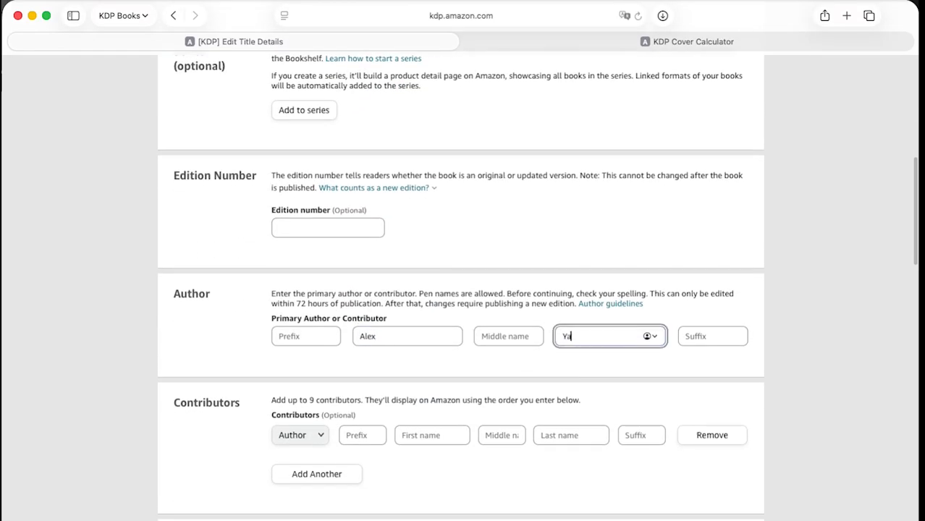
pyautogui.click(408, 434)
pyautogui.write('Alex')
pyautogui.click(562, 432)
# - Enter "Notebook" as the book description and declare ownership of the copyright and publishing rights
pyautogui.scroll(-5, 404, 435)
pyautogui.click(401, 437)
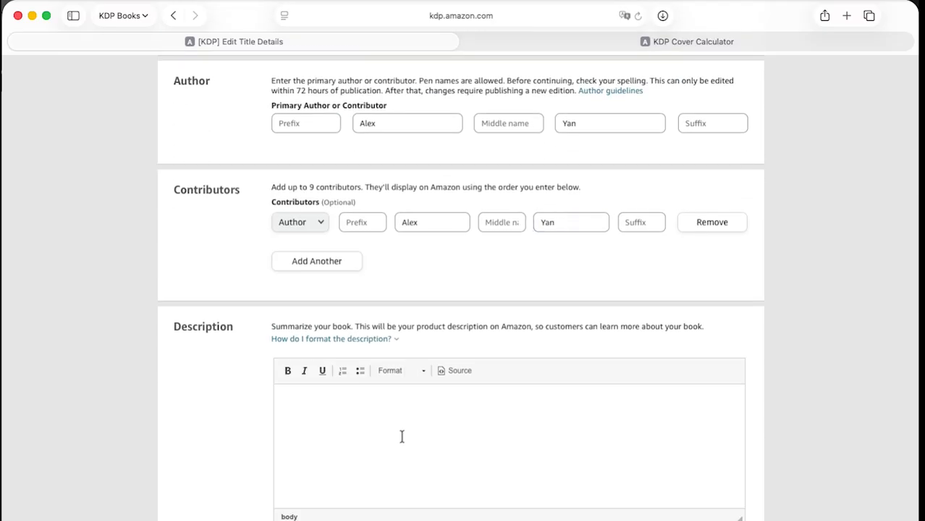
pyautogui.write('Notebook')
pyautogui.scroll(-6, 382, 432)
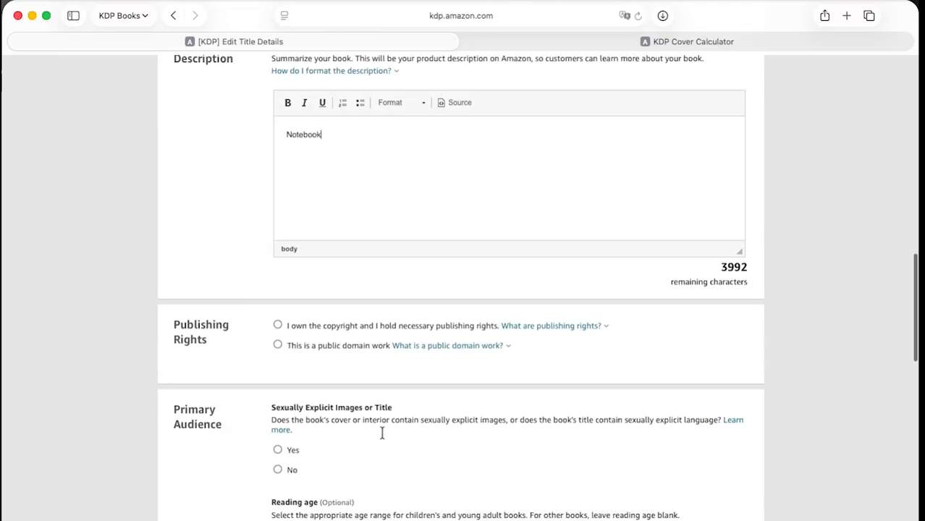
pyautogui.click(279, 290)
# - Set the primary audience to no sexually explicit content with a reading age from 1 to 17
pyautogui.scroll(-3, 393, 474)
pyautogui.click(342, 396)
pyautogui.click(312, 187)
pyautogui.click(557, 406)
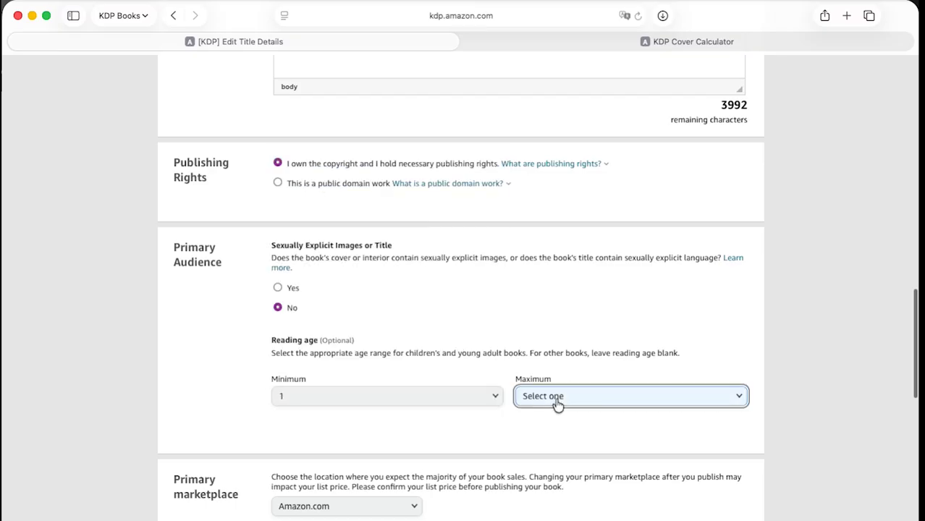
pyautogui.click(552, 397)
# - Assign the book to the Books › Reference › General category and mark it as a low-content book
pyautogui.scroll(-6, 552, 399)
pyautogui.click(318, 304)
pyautogui.click(316, 318)
pyautogui.scroll(-4, 300, 407)
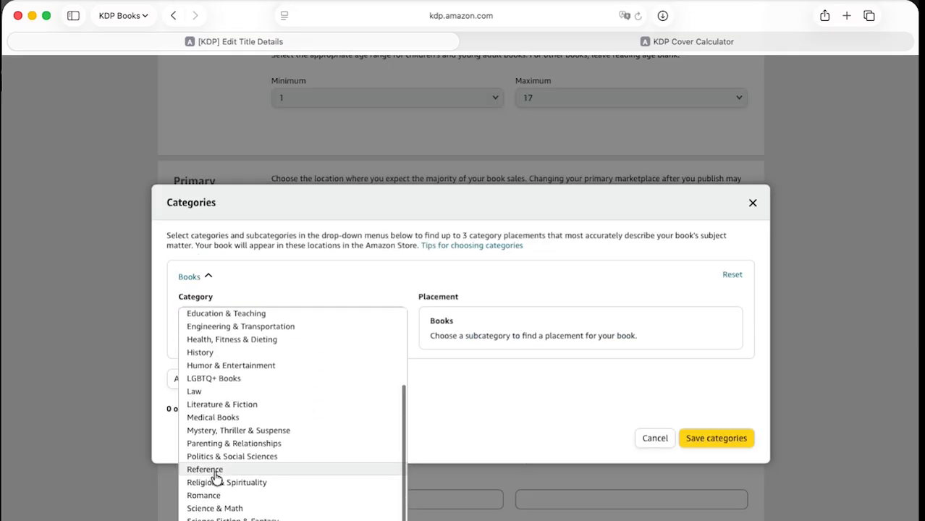
pyautogui.click(205, 469)
pyautogui.click(441, 397)
pyautogui.click(716, 518)
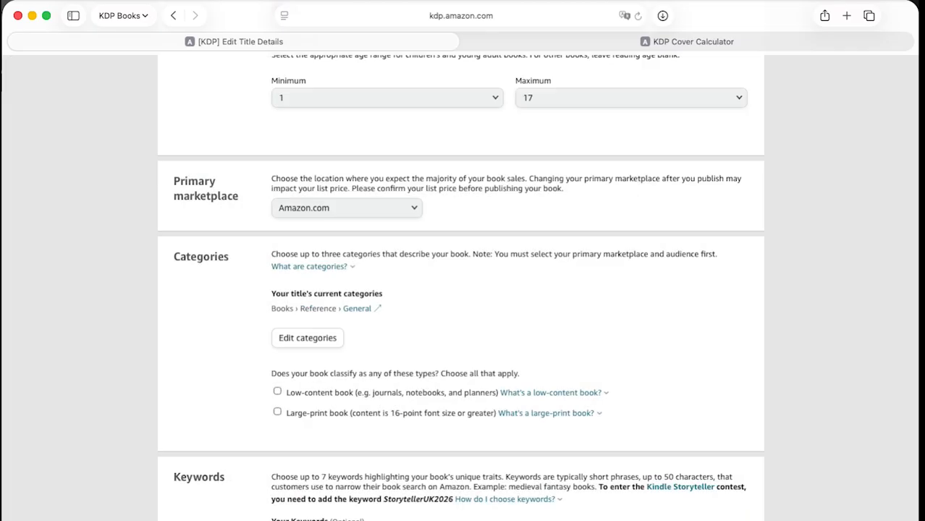
pyautogui.scroll(-5, 598, 353)
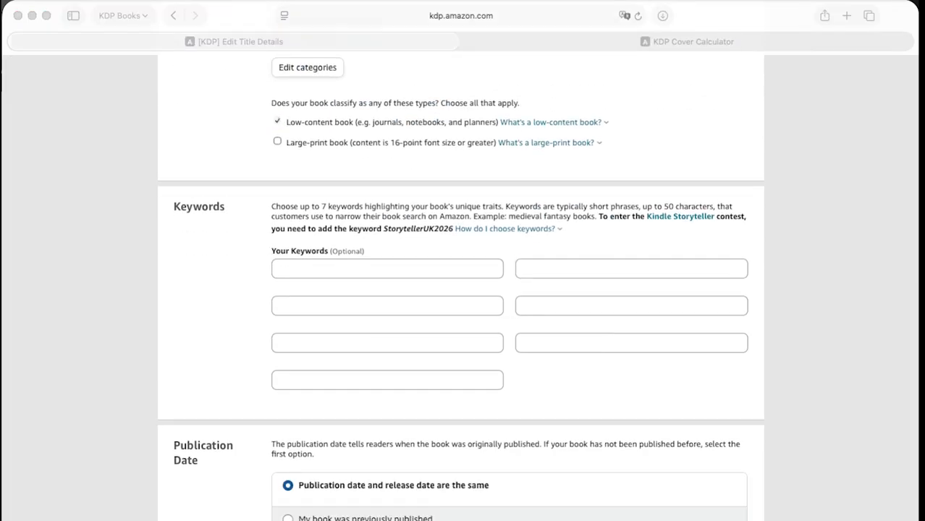
# - Add the keywords "lined notebook", "dot grid journal", "graph paper notebook" and "blank notebook for writing"
pyautogui.click(321, 261)
pyautogui.write('lined notebook')
pyautogui.click(304, 312)
pyautogui.write('dot grid journal')
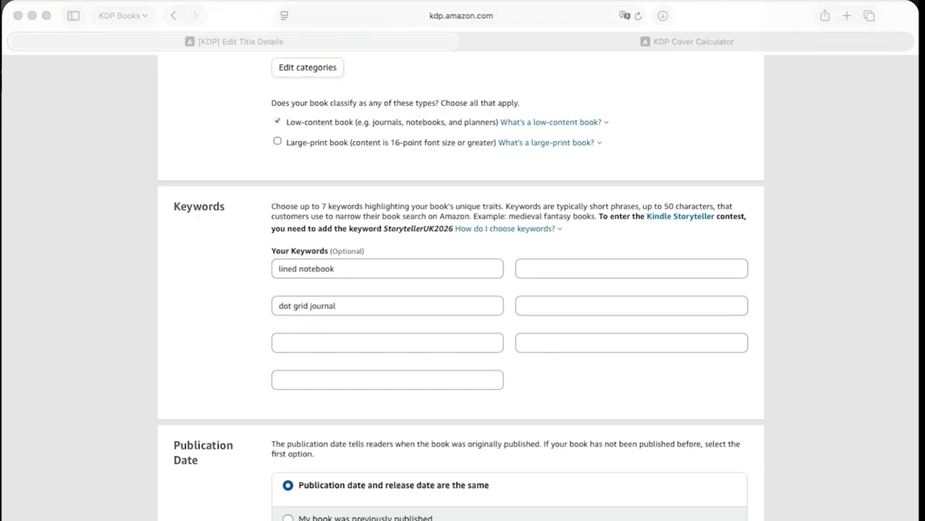
pyautogui.click(301, 343)
pyautogui.write('graph paper notebook')
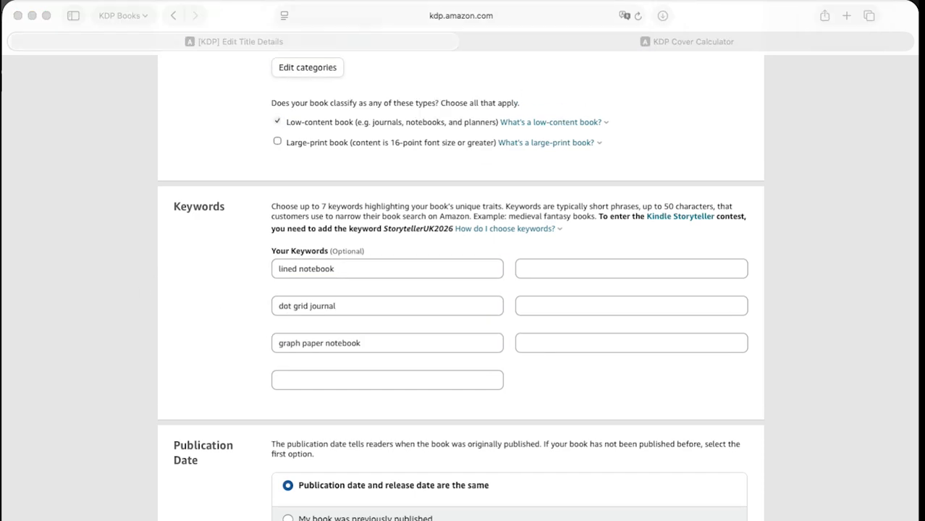
pyautogui.click(320, 380)
pyautogui.write('blank notebook for writing')
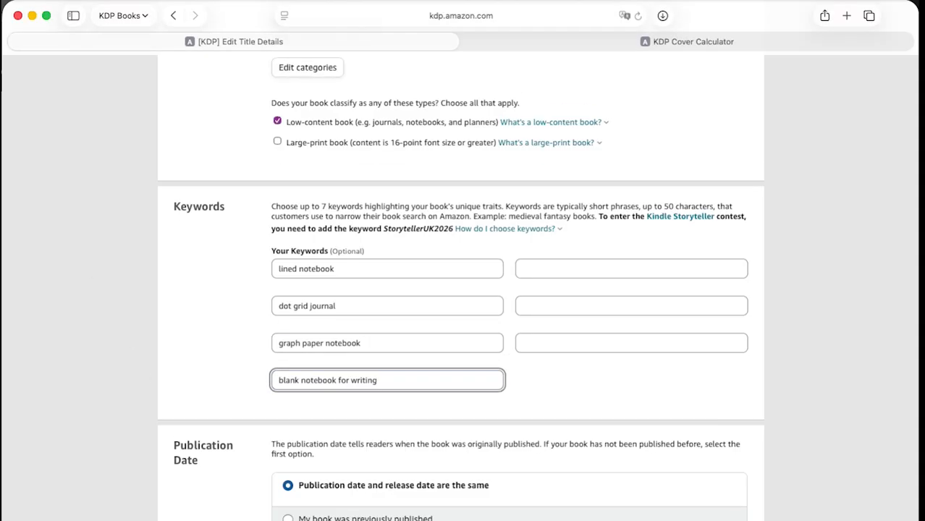
# - Add the keywords "bullet journal notebook", "notebook for students" and "3 in 1 notebook", and save the details to continue to the content stage
pyautogui.click(567, 262)
pyautogui.write('bullet journal notebook')
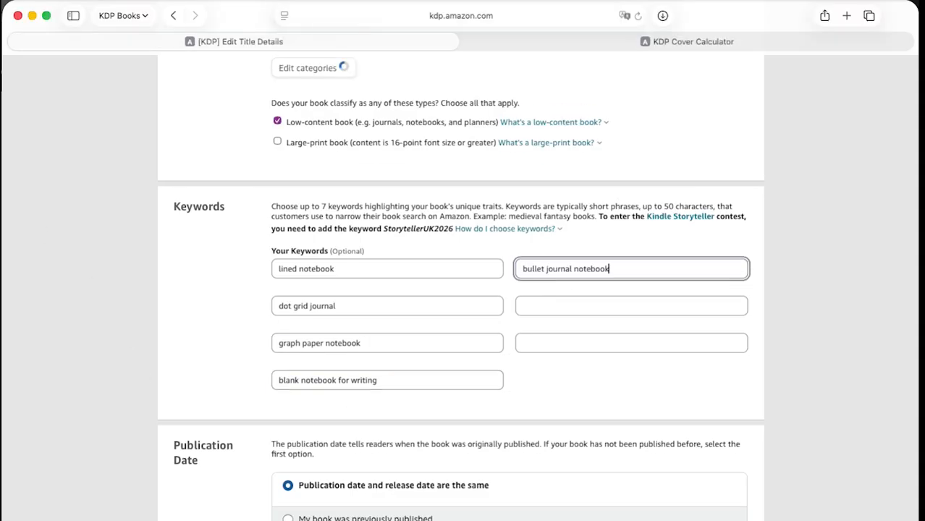
pyautogui.click(556, 313)
pyautogui.write('notebook for students')
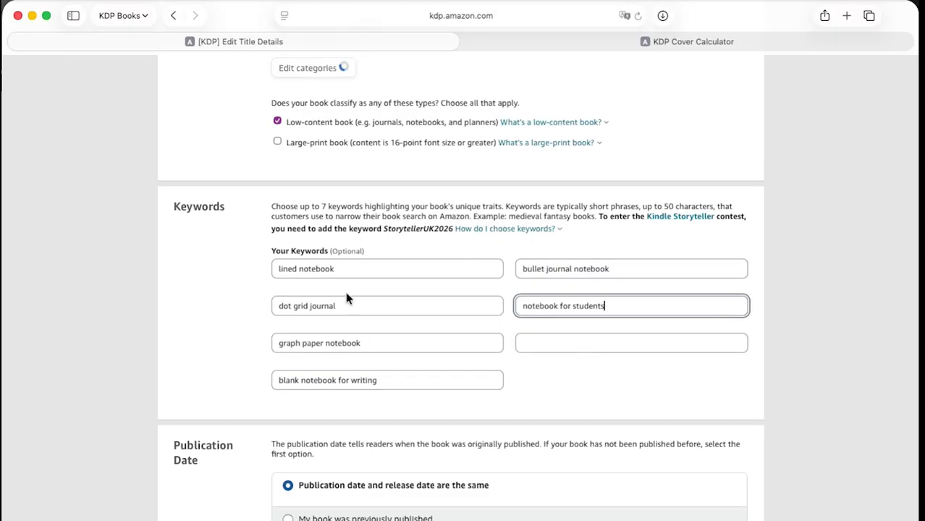
pyautogui.press('super+Tab')
pyautogui.click(558, 346)
pyautogui.write('5 in 1 notebook')
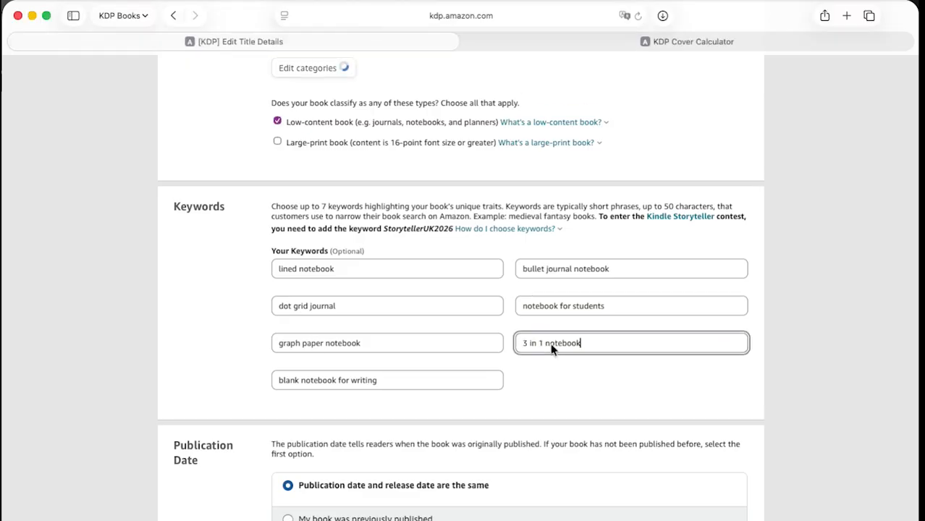
pyautogui.scroll(-10, 554, 362)
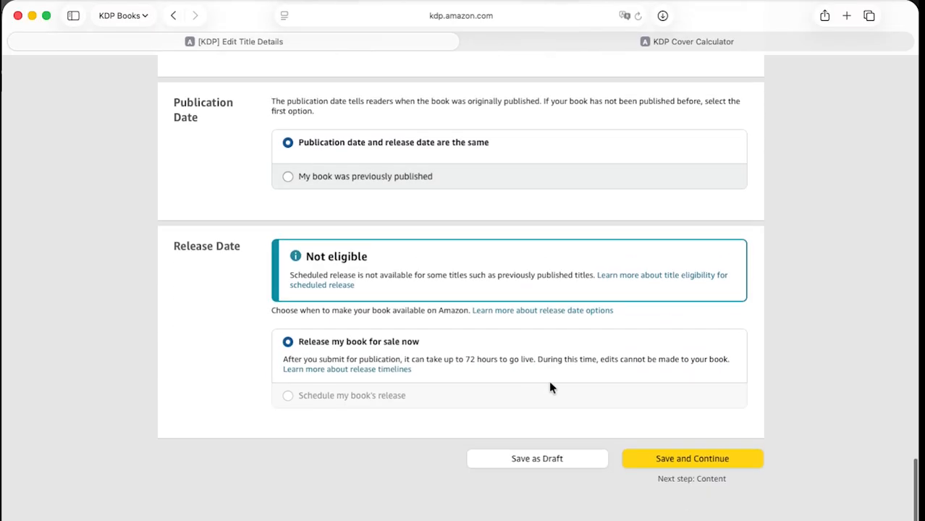
pyautogui.click(683, 459)
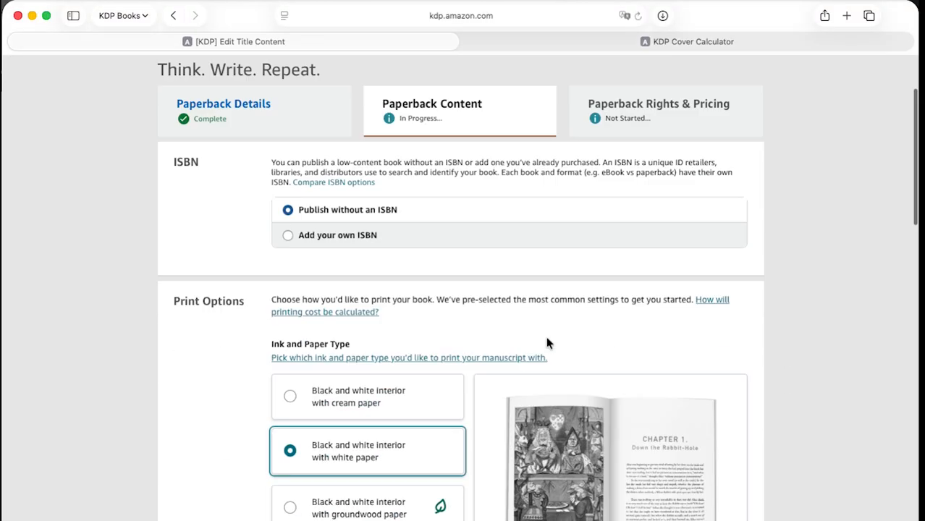
# - Set the print options to standard color interior with white paper, 8.50 x 11.00 in trim size and Bleed (PDF only)
pyautogui.scroll(-3, 546, 343)
pyautogui.click(290, 374)
pyautogui.scroll(-4, 330, 363)
pyautogui.click(324, 382)
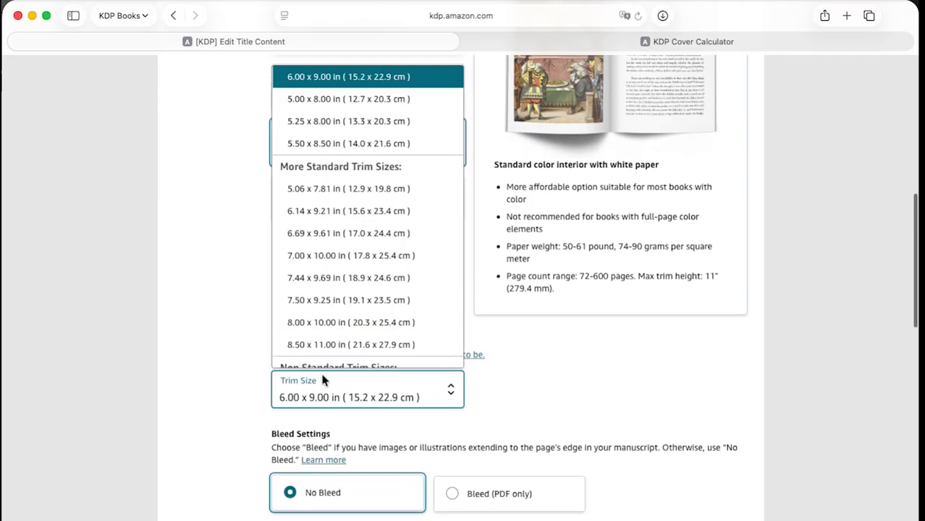
pyautogui.click(351, 345)
pyautogui.scroll(-5, 579, 362)
pyautogui.click(499, 295)
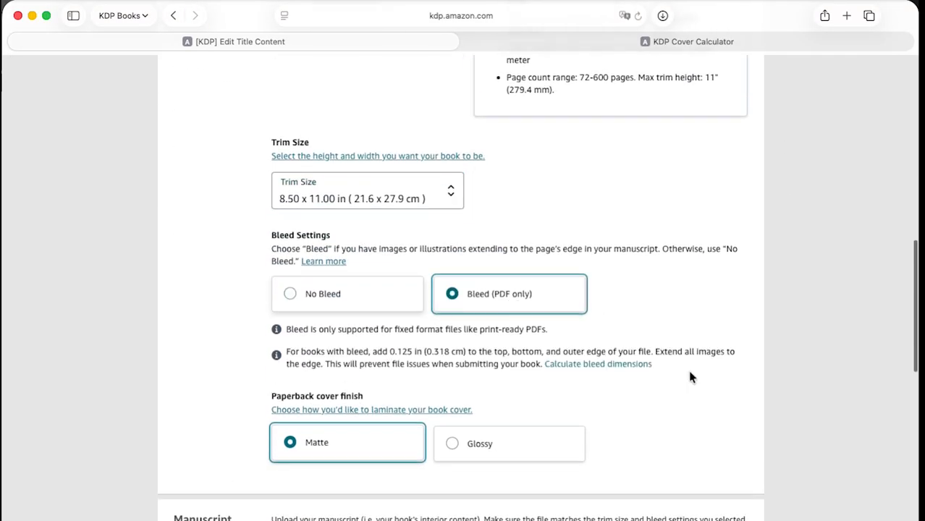
# - Upload interior.pdf as the book's manuscript
pyautogui.scroll(-5, 655, 409)
pyautogui.click(304, 289)
pyautogui.click(443, 326)
pyautogui.click(753, 433)
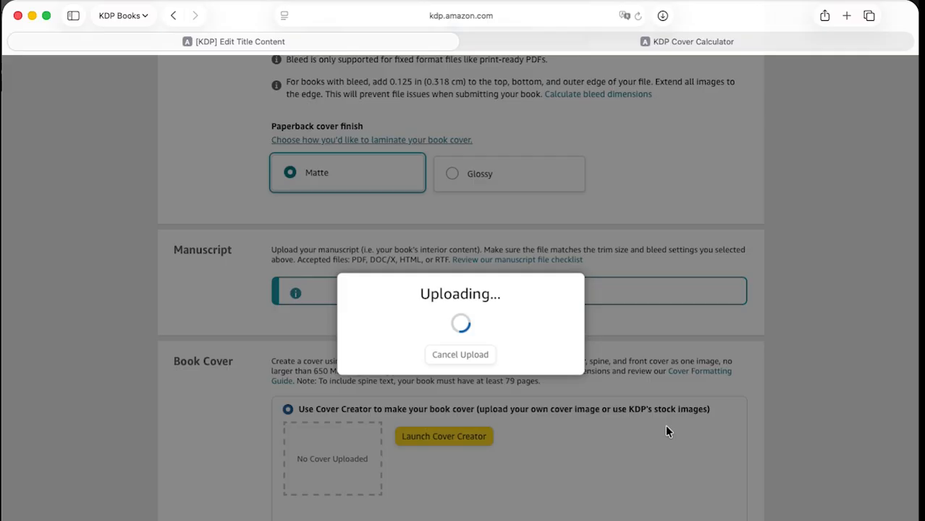
# - Choose to use an existing print-ready cover and upload the cover PDF
pyautogui.scroll(-3, 655, 347)
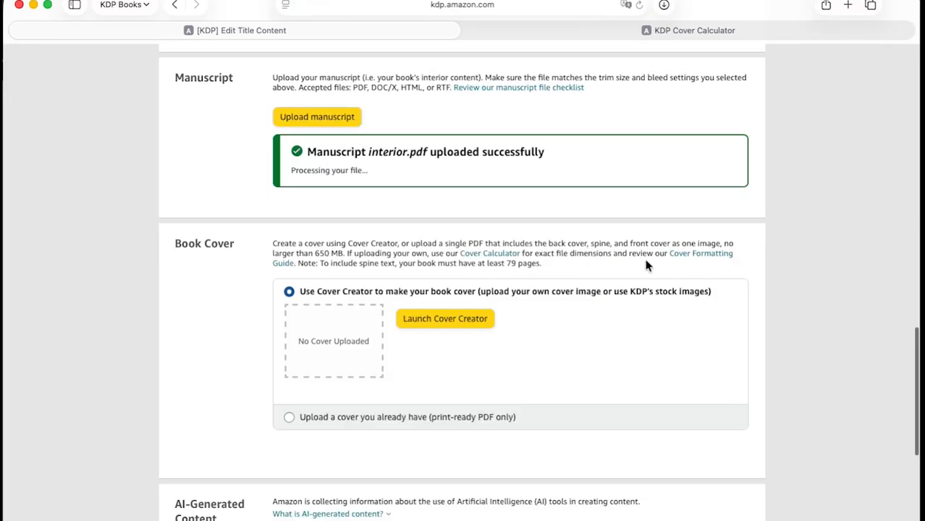
pyautogui.click(290, 443)
pyautogui.click(434, 374)
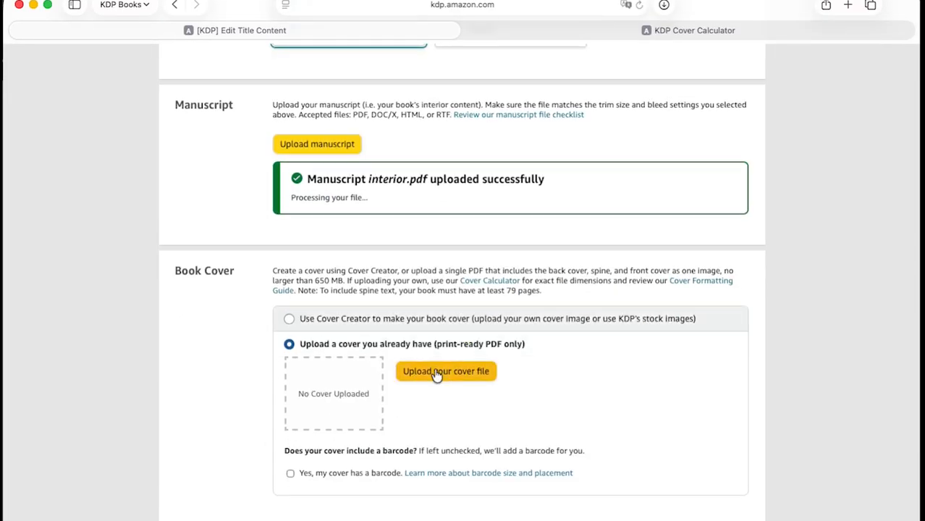
pyautogui.click(385, 313)
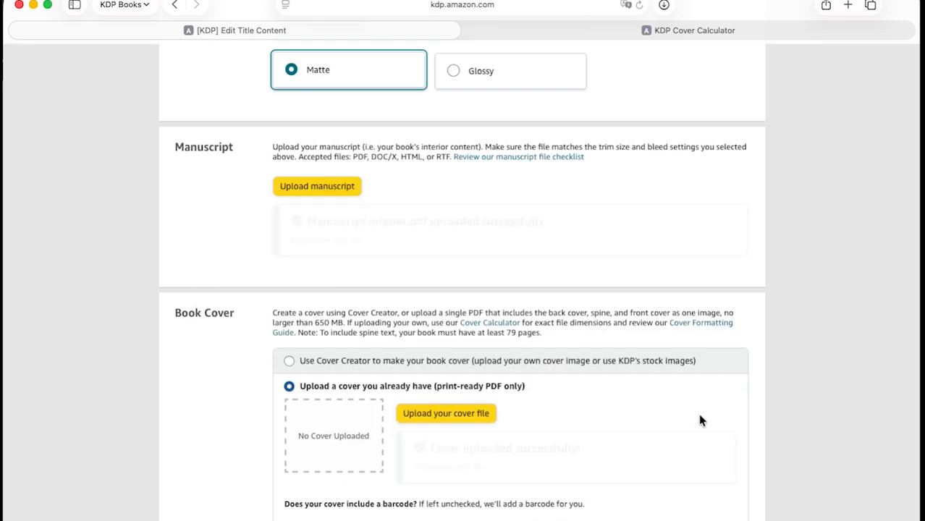
# - Complete the remaining content declarations and open the book in the Print Previewer
pyautogui.scroll(-10, 700, 420)
pyautogui.click(459, 424)
pyautogui.scroll(-5, 459, 420)
pyautogui.click(385, 345)
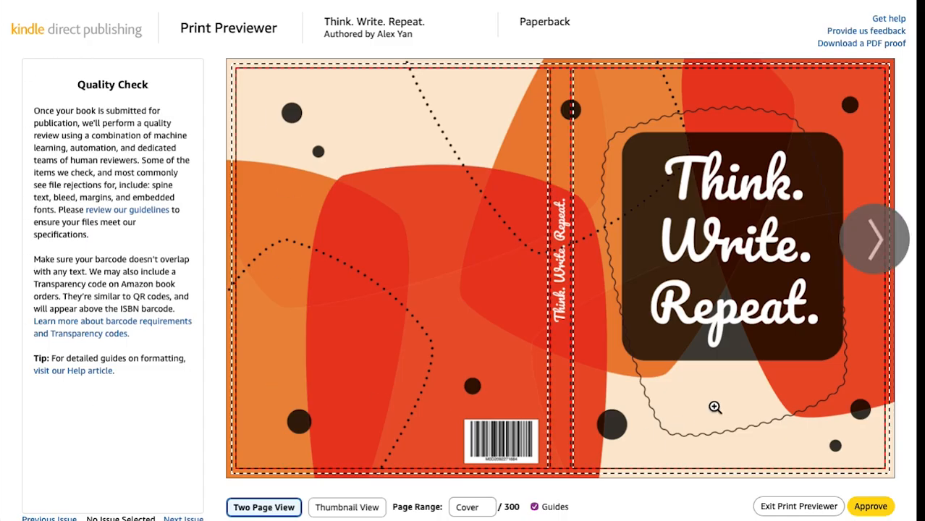
# - Check the cover and all interior pages of the book as thumbnails and approve the print preview
pyautogui.moveTo(715, 408)
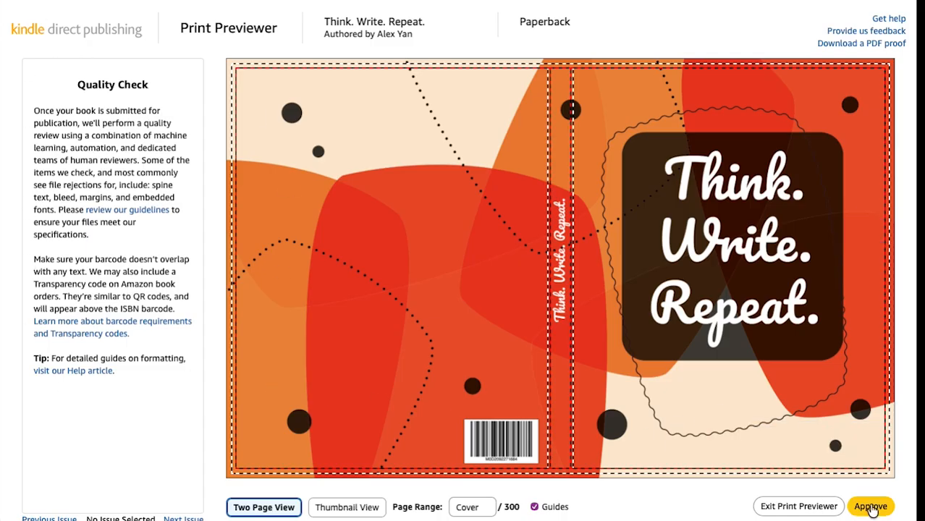
pyautogui.click(347, 507)
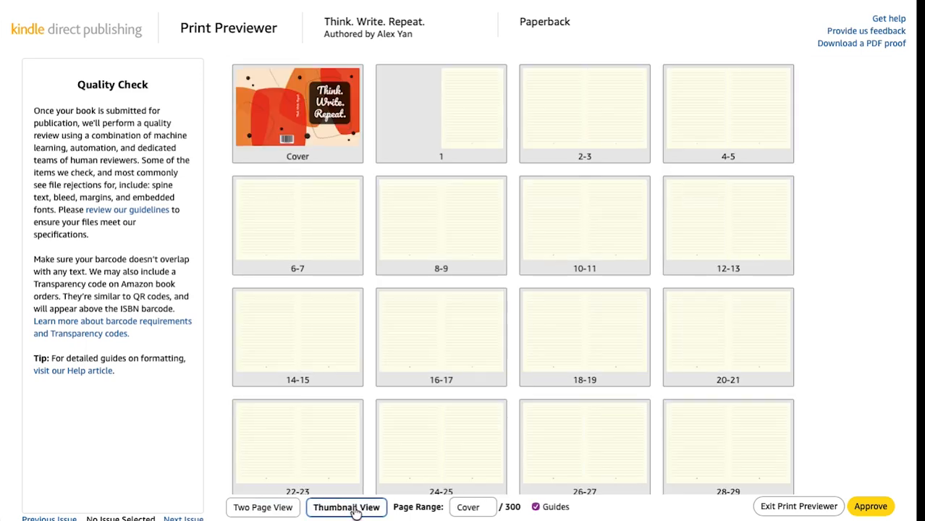
pyautogui.scroll(-1, 613, 353)
pyautogui.scroll(-20, 613, 353)
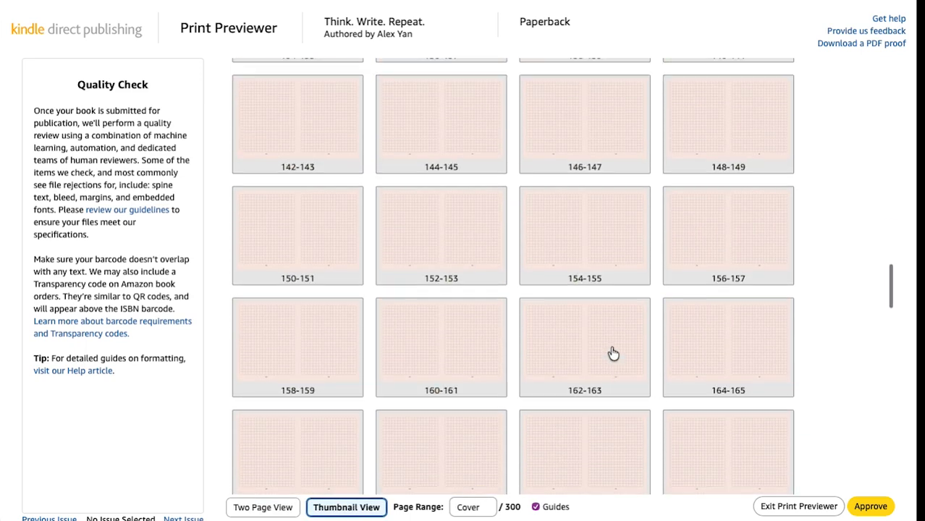
pyautogui.scroll(-12, 613, 354)
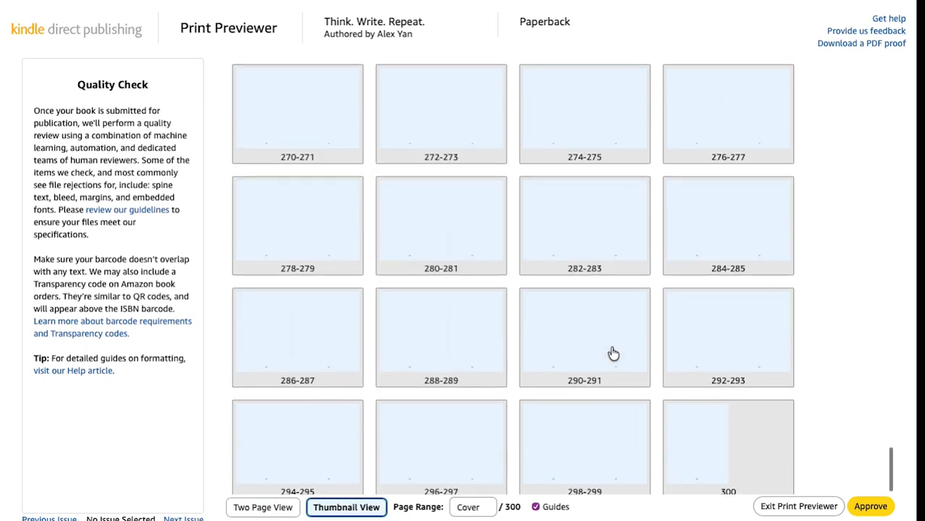
pyautogui.scroll(5, 642, 352)
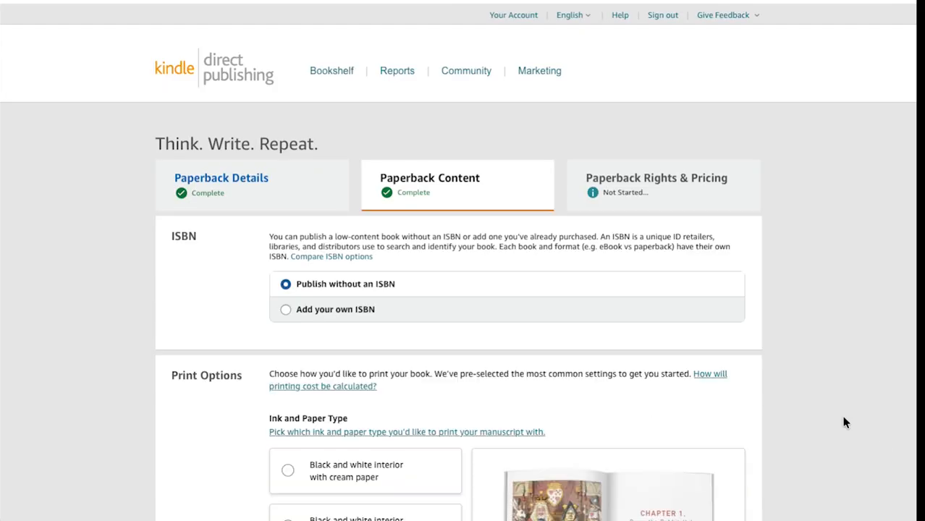
# - Review the paperback's print summary and printing costs, and save the content to continue to pricing
pyautogui.scroll(-5, 841, 415)
pyautogui.scroll(-15, 843, 419)
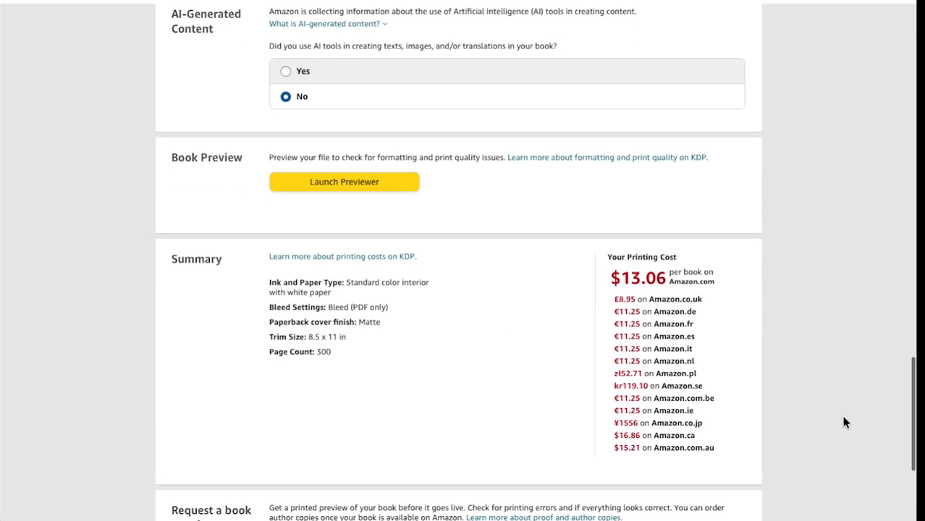
pyautogui.scroll(-1, 843, 422)
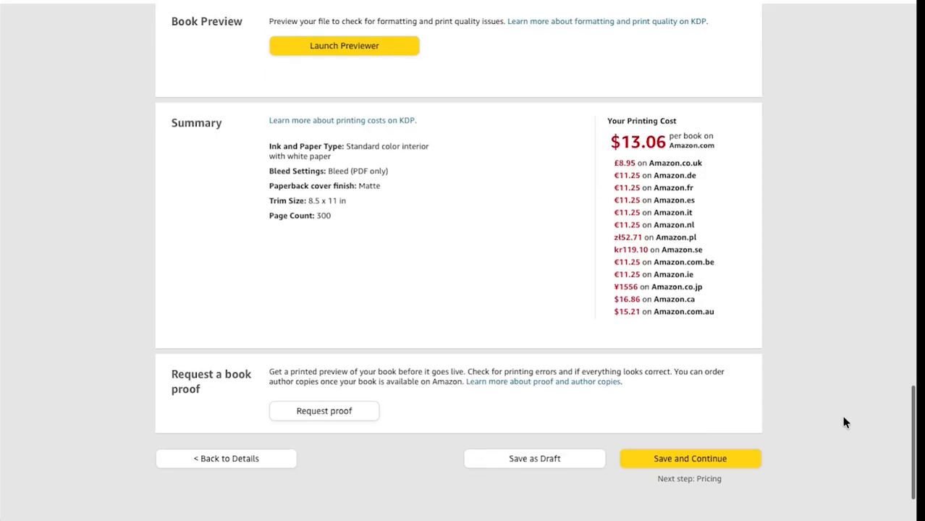
pyautogui.click(730, 464)
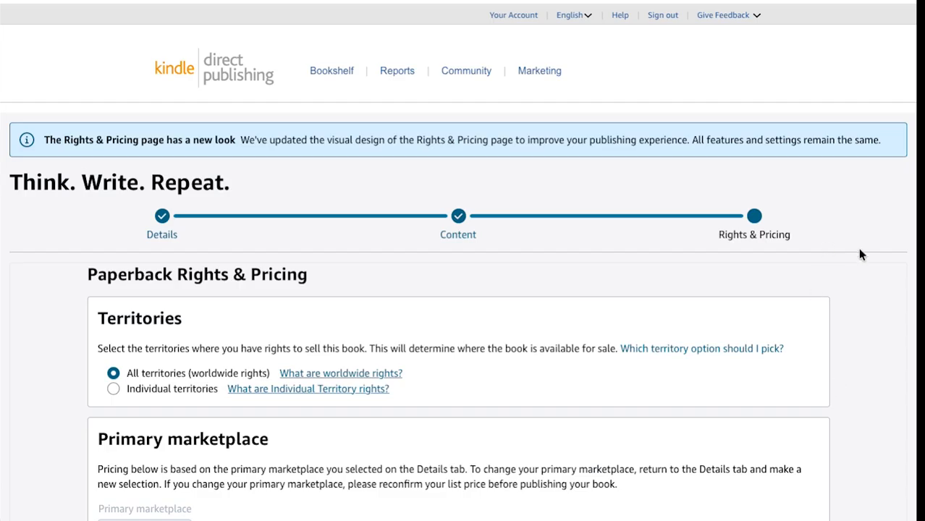
# - Set the Amazon.com list price to 24.99 USD and review the converted prices and royalties for the other marketplaces
pyautogui.scroll(-4, 860, 254)
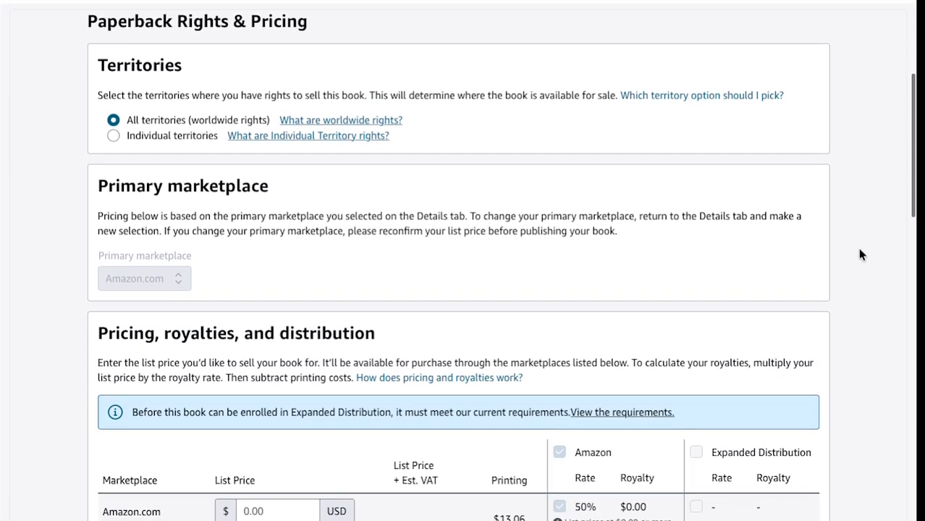
pyautogui.scroll(-5, 861, 254)
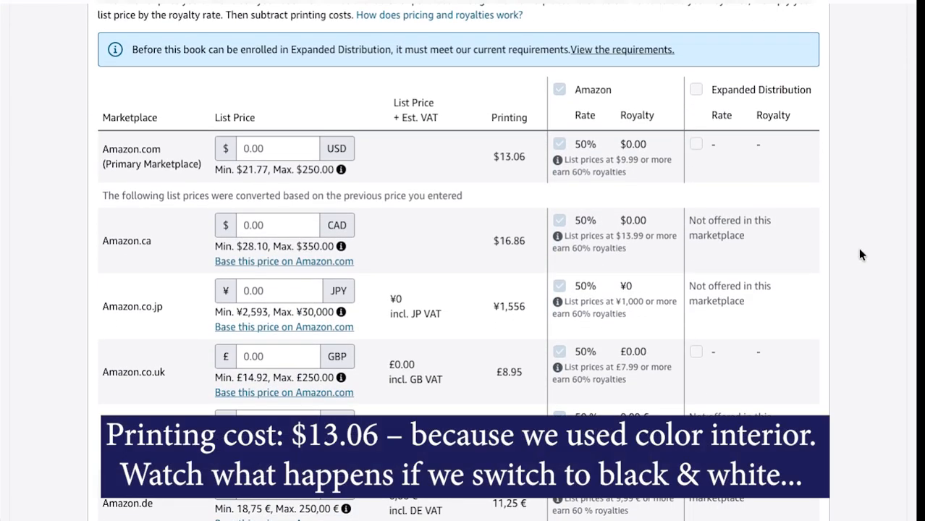
pyautogui.click(244, 148)
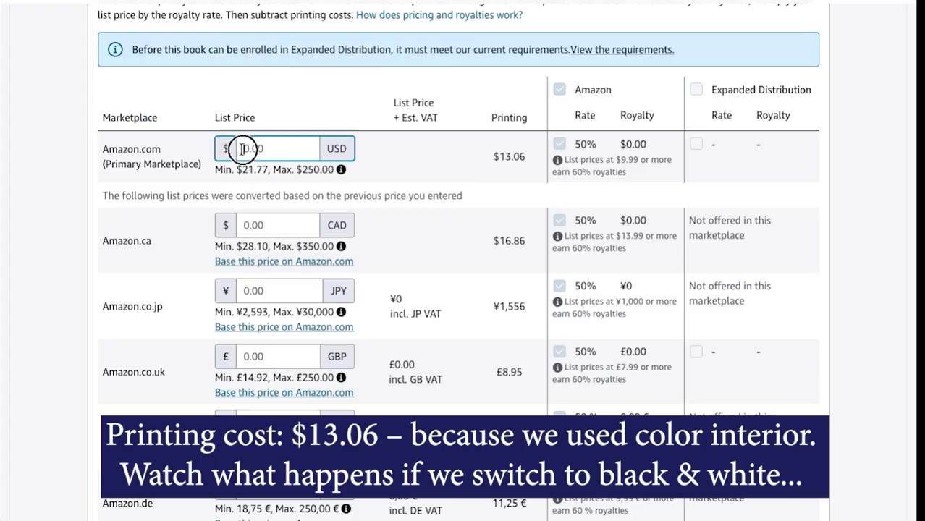
pyautogui.write('24')
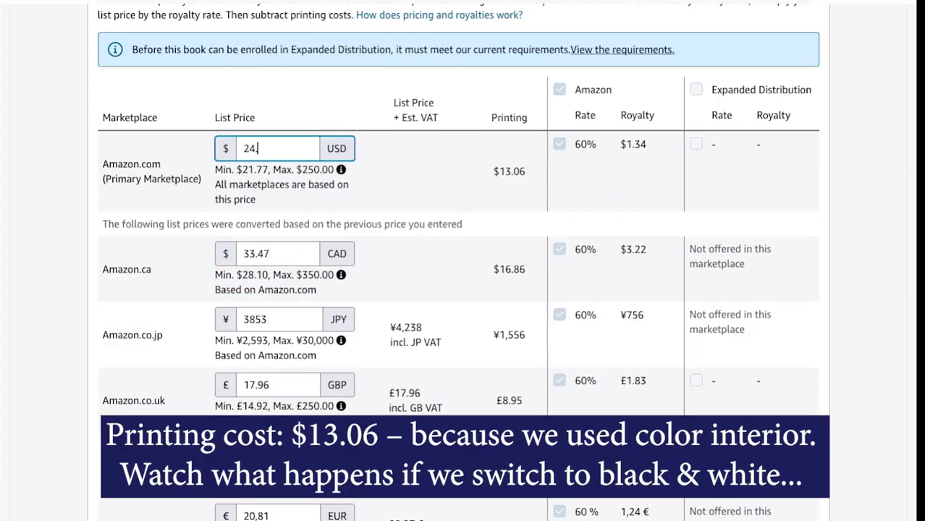
pyautogui.write('.99')
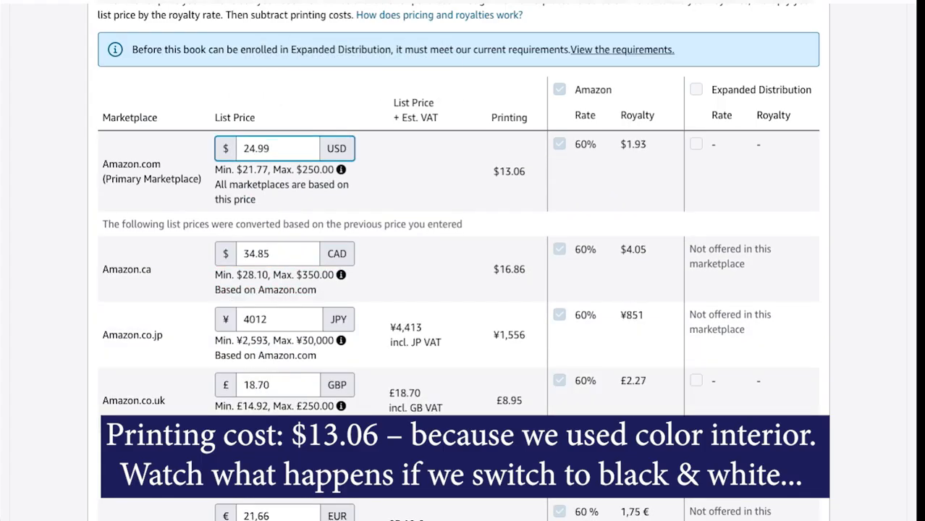
pyautogui.click(625, 218)
pyautogui.scroll(-9, 626, 225)
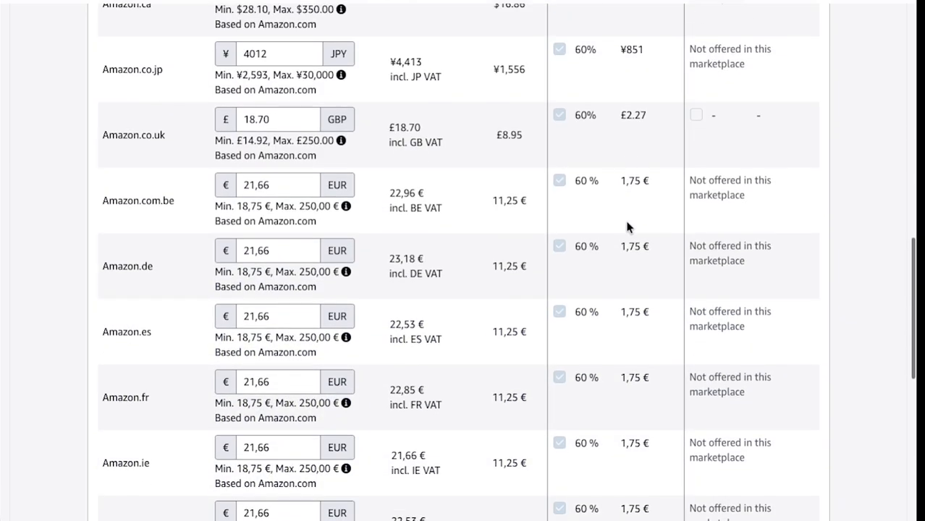
pyautogui.scroll(-3, 627, 228)
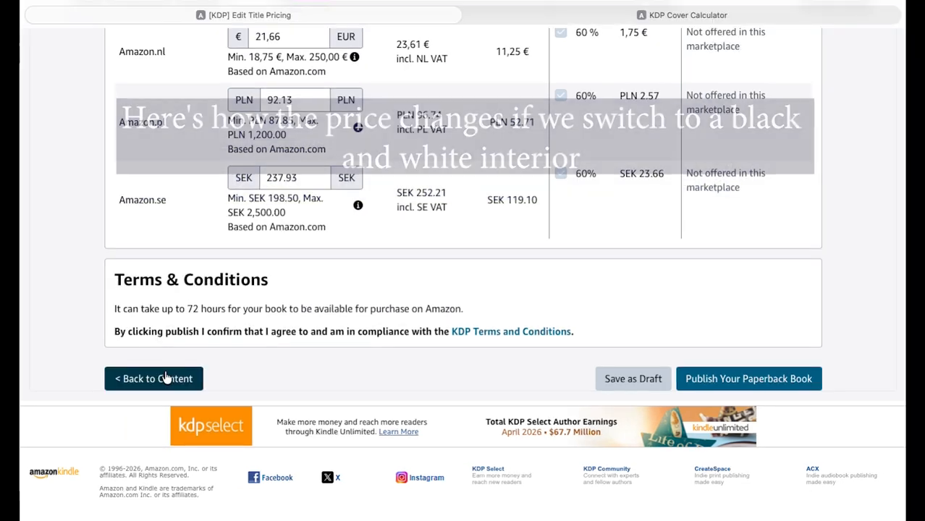
# - Return to the book's content settings and change the ink and paper type to Black and white interior with white paper
pyautogui.click(165, 378)
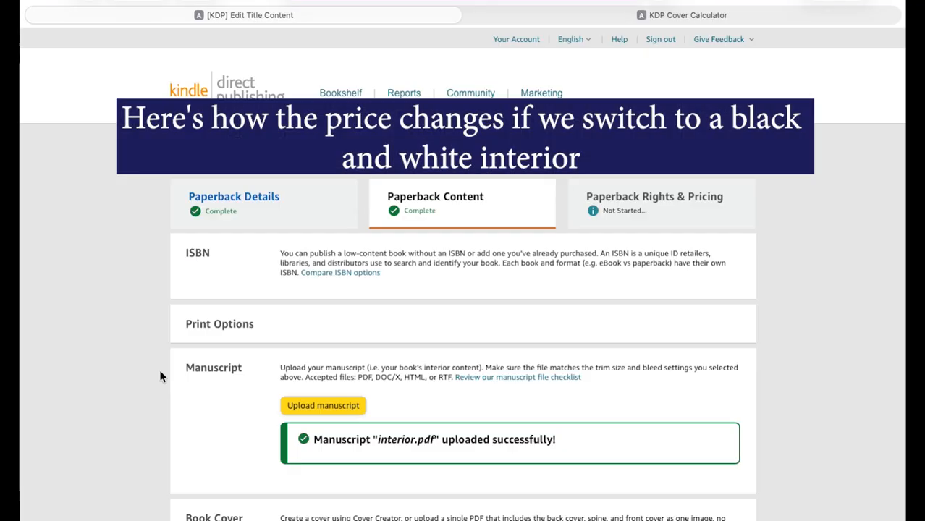
pyautogui.scroll(-3, 405, 368)
pyautogui.click(435, 321)
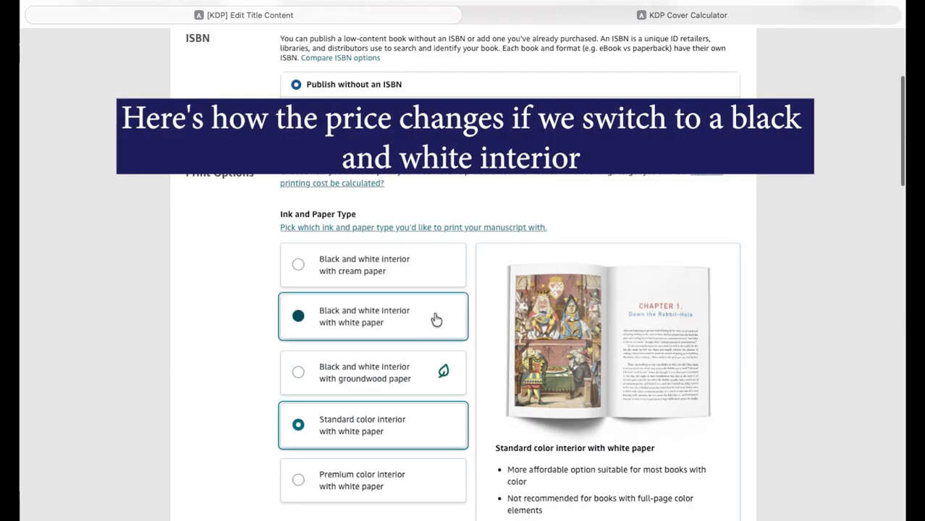
# - Replace the uploaded manuscript with the file interior black and white.pdf
pyautogui.scroll(-8, 435, 318)
pyautogui.scroll(-6, 433, 311)
pyautogui.scroll(3, 376, 304)
pyautogui.click(329, 291)
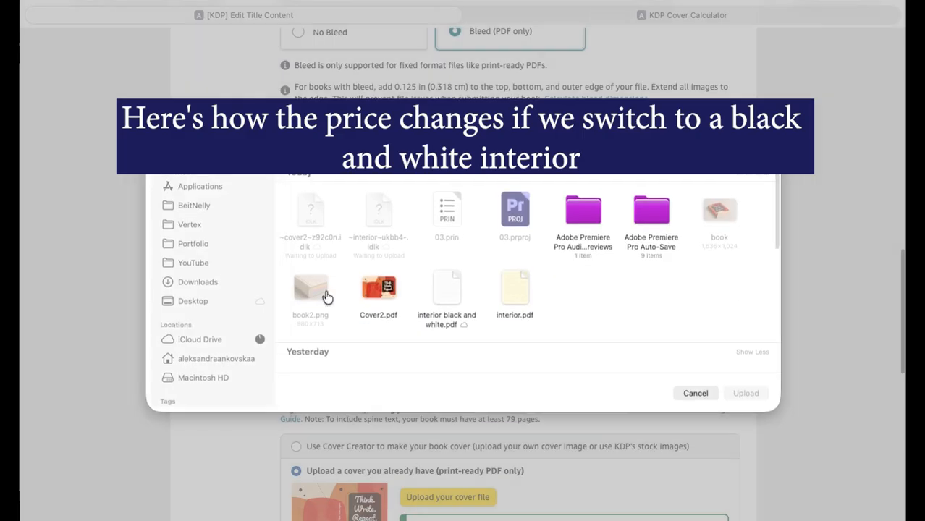
pyautogui.click(447, 286)
pyautogui.click(745, 389)
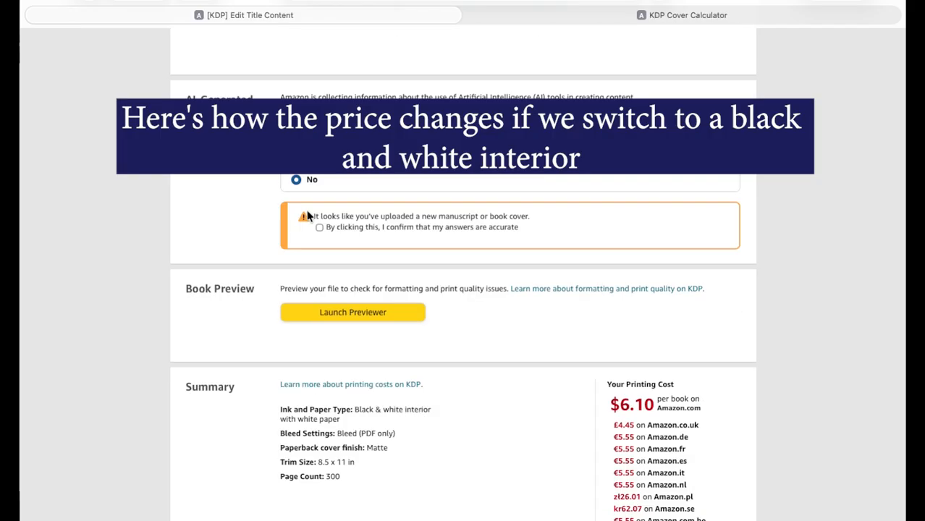
# - Confirm that the AI-generated content answers are accurate and save the content to review the updated printing costs and royalties on the pricing page
pyautogui.click(318, 230)
pyautogui.scroll(-4, 693, 309)
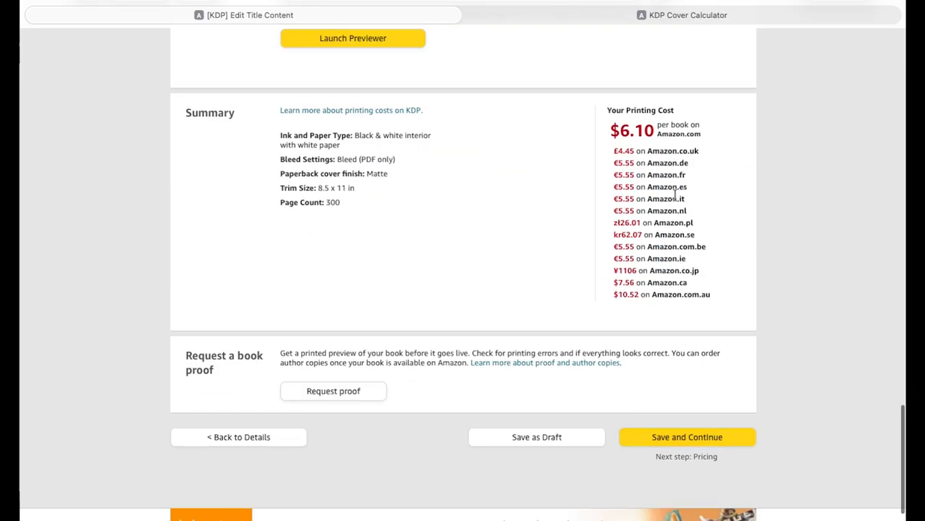
pyautogui.click(707, 440)
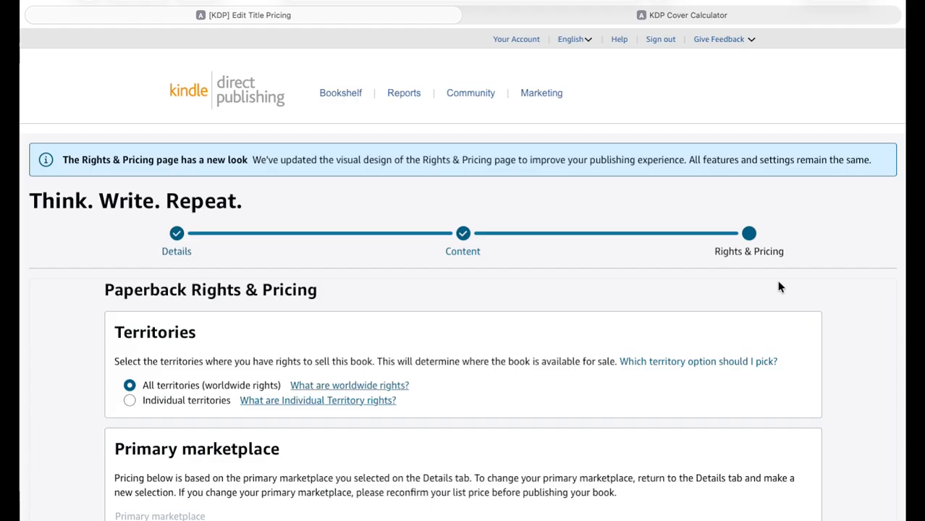
pyautogui.scroll(-1, 781, 288)
pyautogui.scroll(-6, 779, 288)
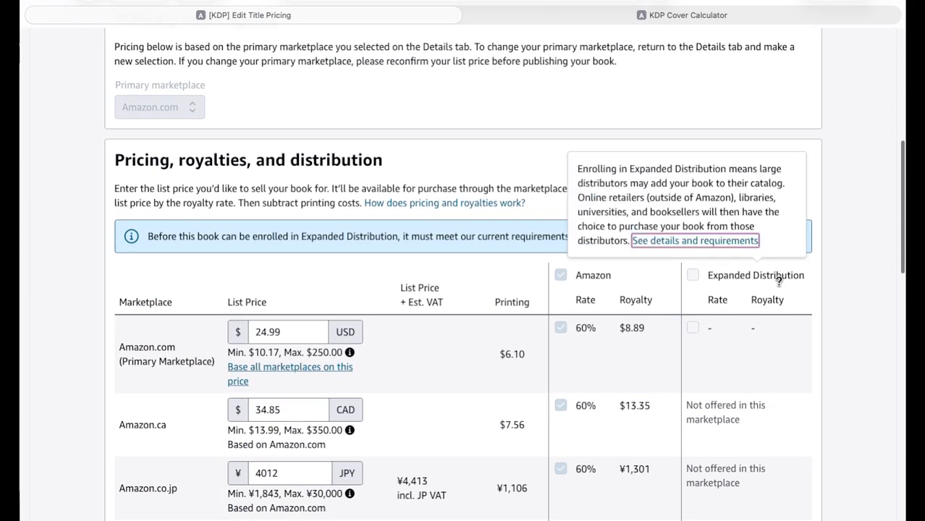